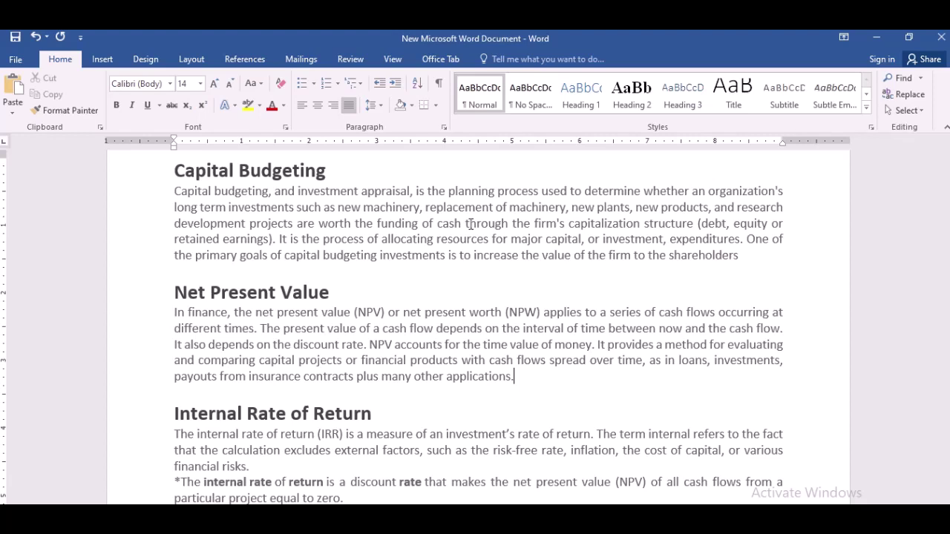
Step: Read through the Capital Budgeting, Net Present Value and Internal Rate of Return definitions down to the source line
mouse_move(379, 52)
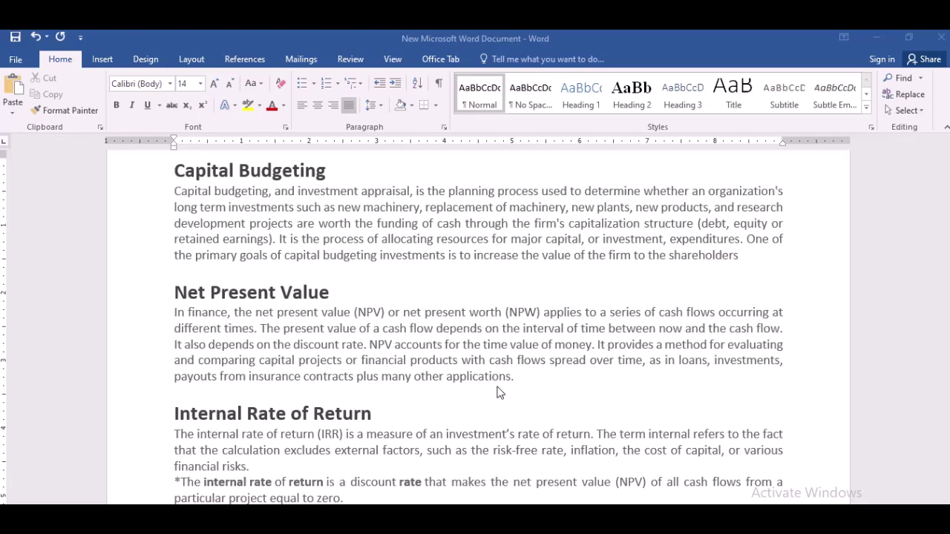
click(499, 393)
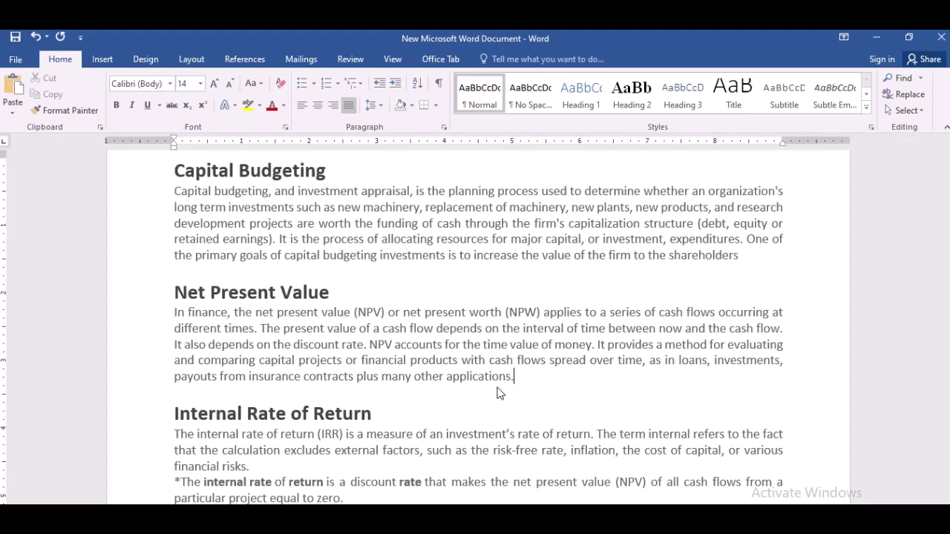
key(Down)
key(Down)
key(Down)
key(Down)
key(Down)
key(Down)
key(Down)
key(ctrl+bracketright)
key(Down)
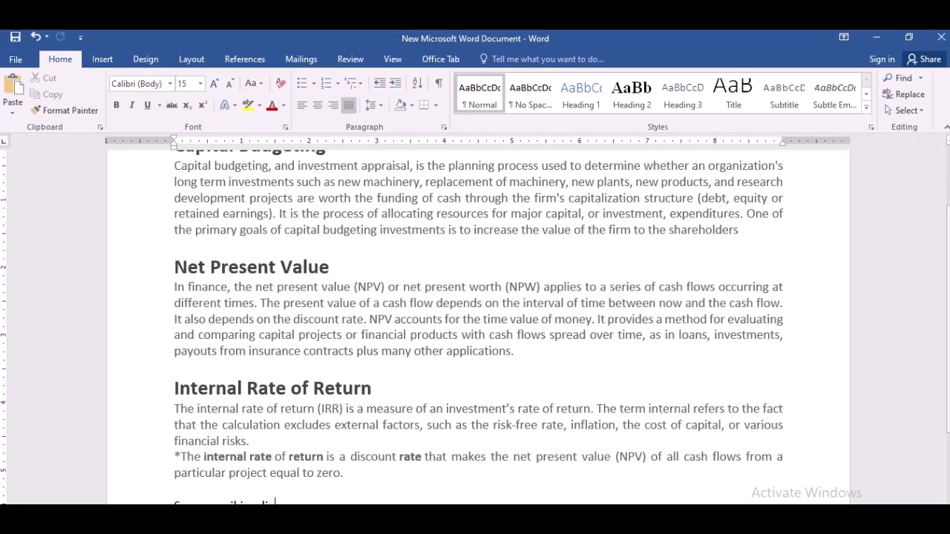
scroll(475, 326, down, 1)
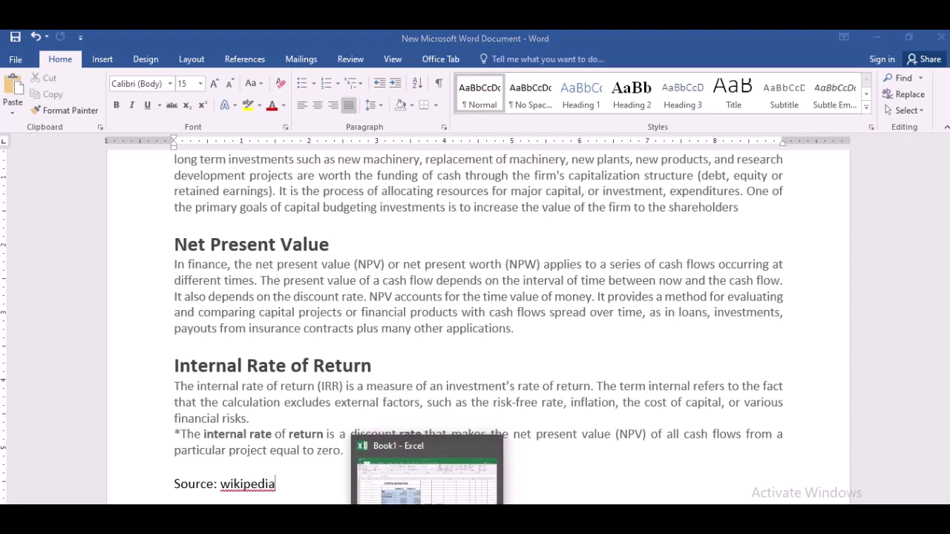
Step: Switch to the Book1 workbook in Excel and look across the row 13 headings for Project A, Project B and the project selection
click(426, 519)
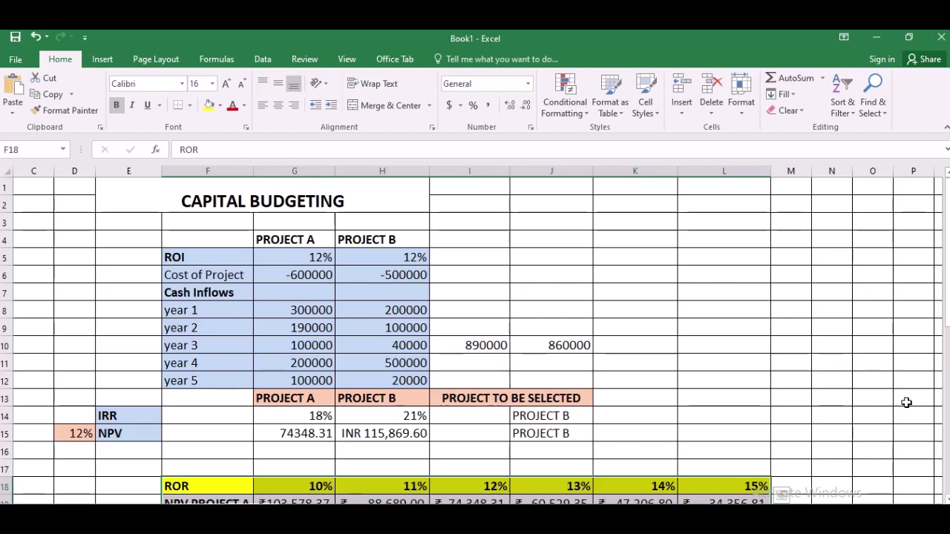
click(327, 398)
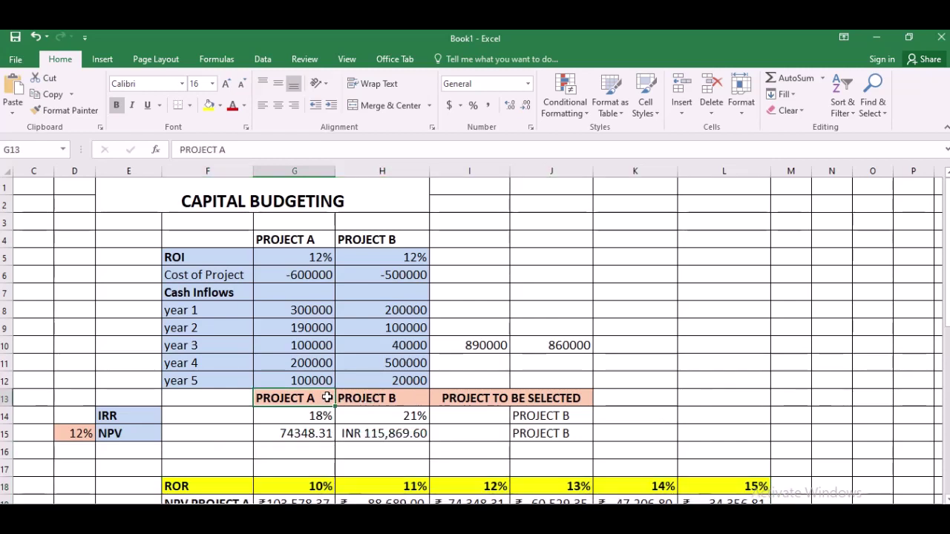
key(Right)
key(Right)
key(Right)
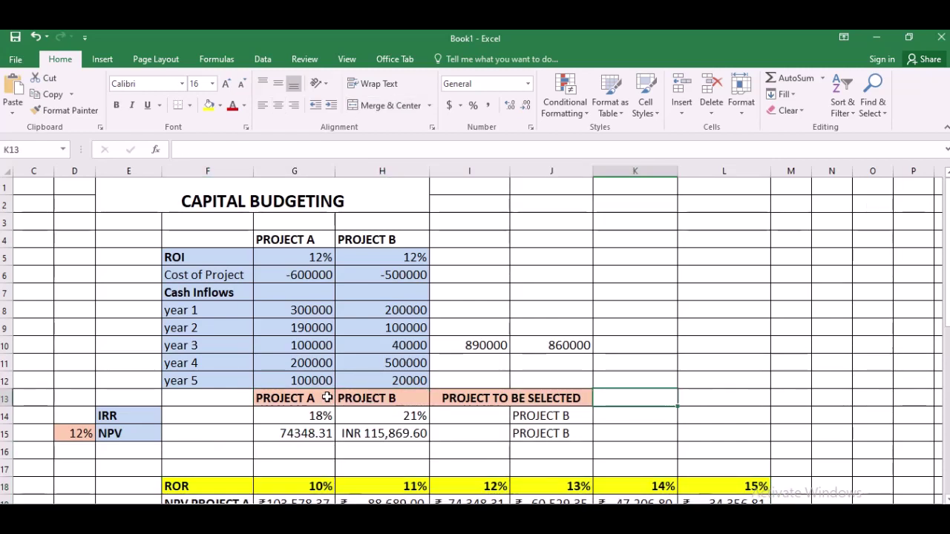
key(Left)
key(Left)
key(Left)
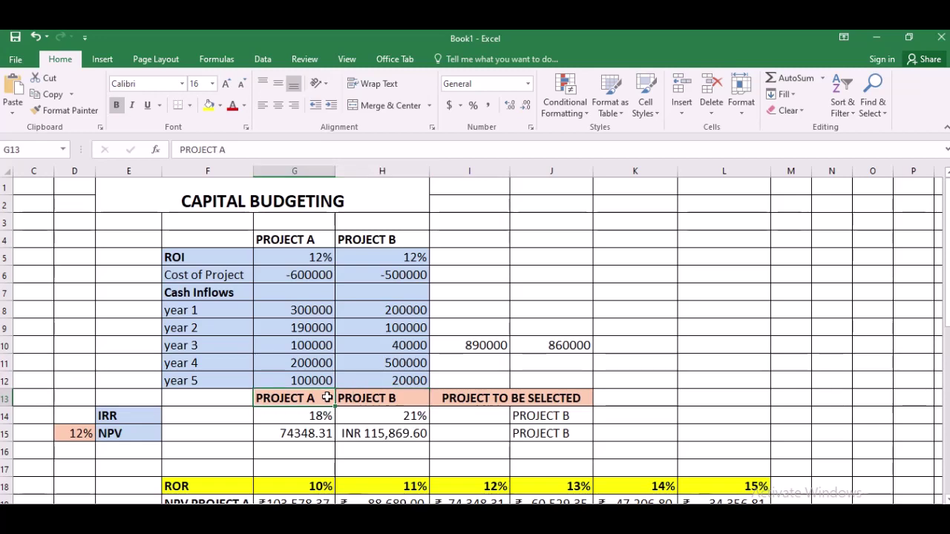
Step: Examine the Project A column from the IRR result down to the NPV formula under the ROR table in G19
key(Down)
key(Down)
key(Down)
key(Down)
key(Down)
key(Down)
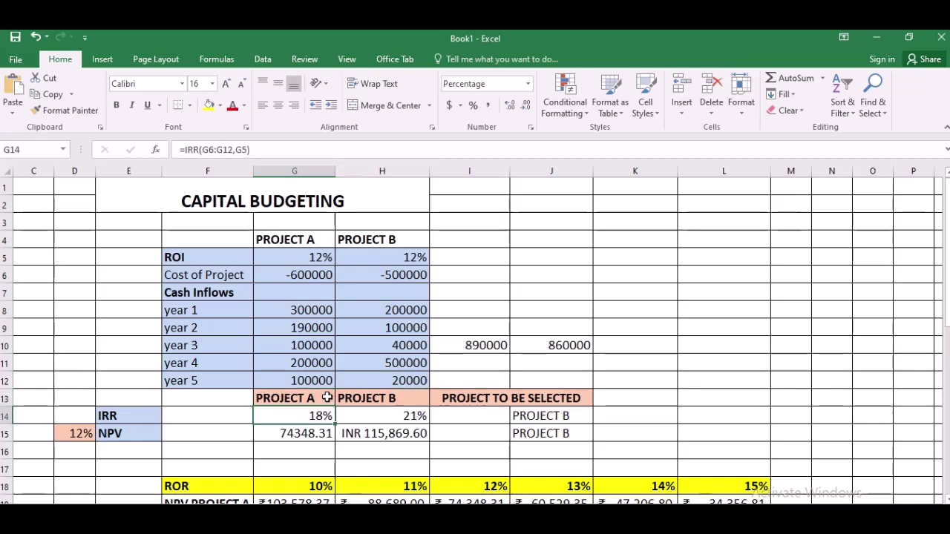
key(Down)
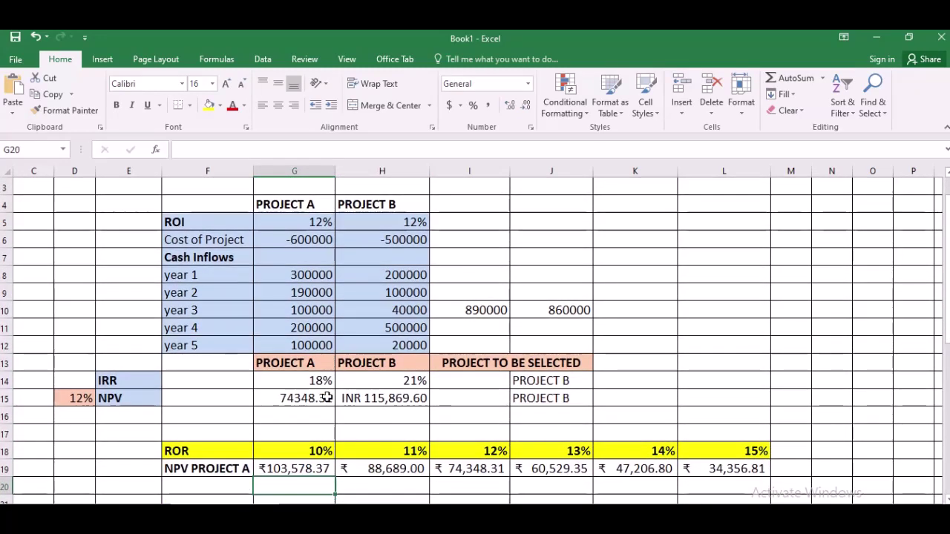
key(Up)
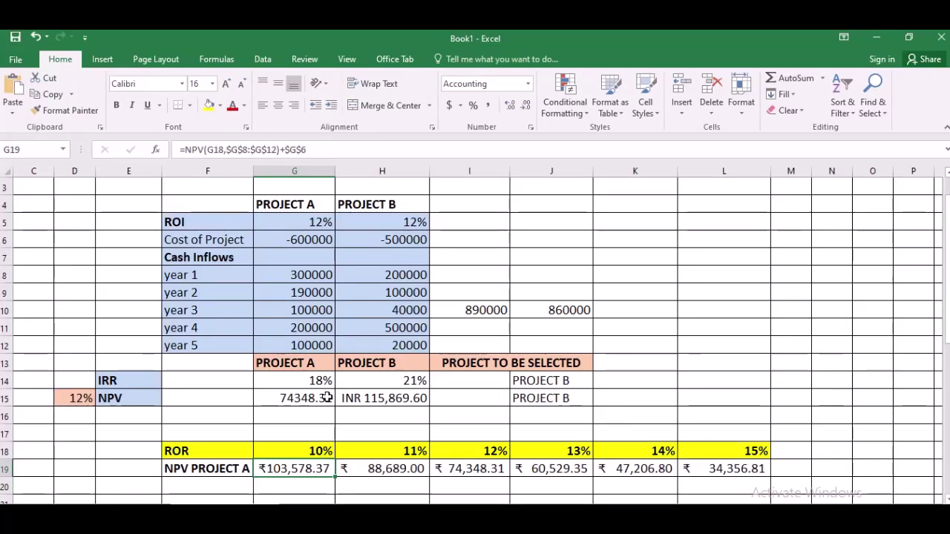
Step: Compare the ROI of Project A and Project B in row 5 and look at the cost of Project A
click(352, 204)
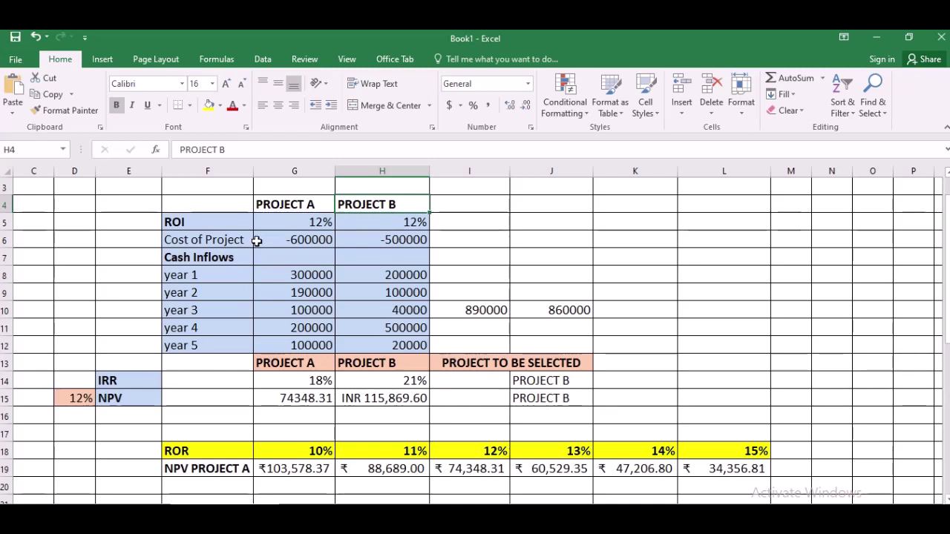
click(299, 226)
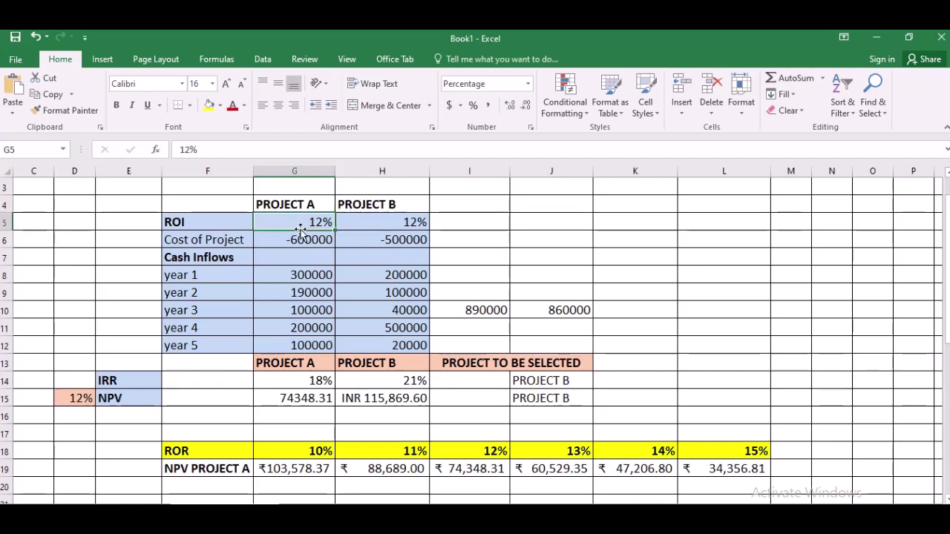
key(Right)
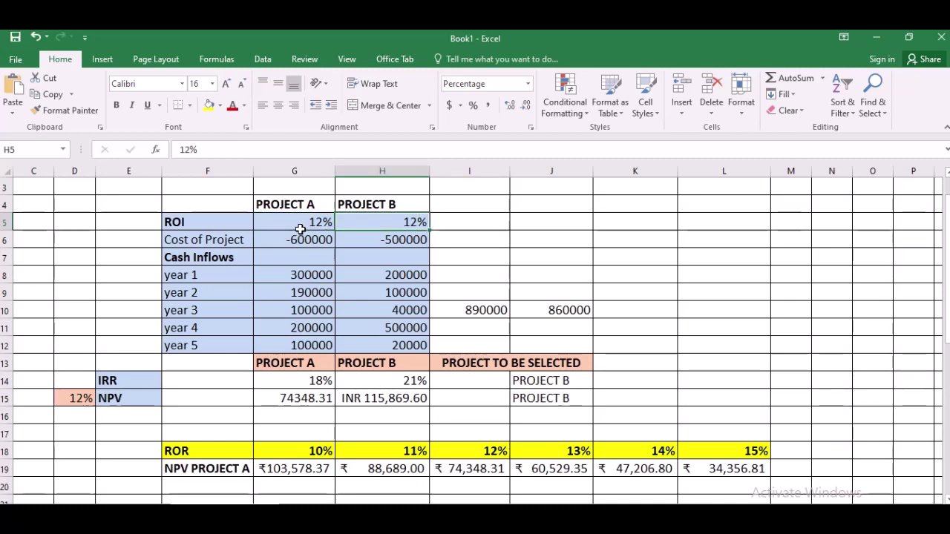
click(300, 227)
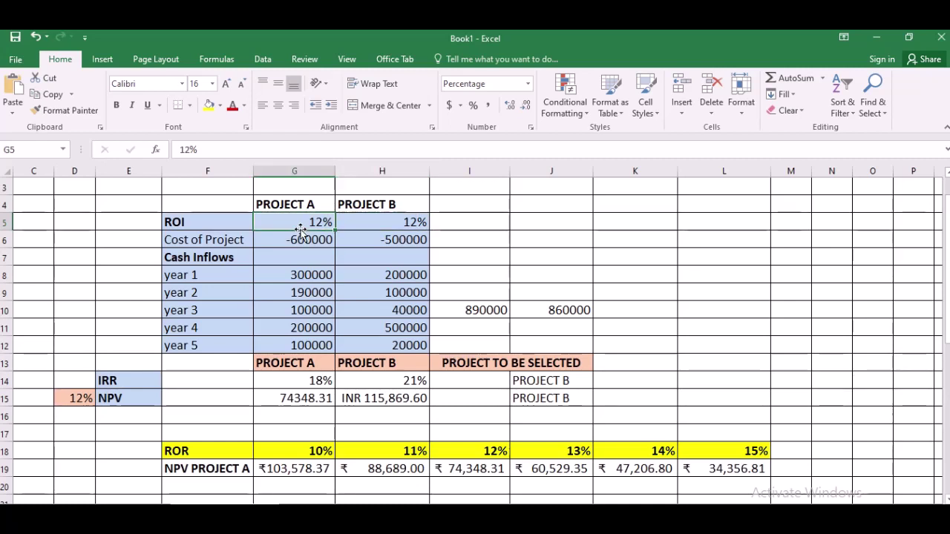
key(Right)
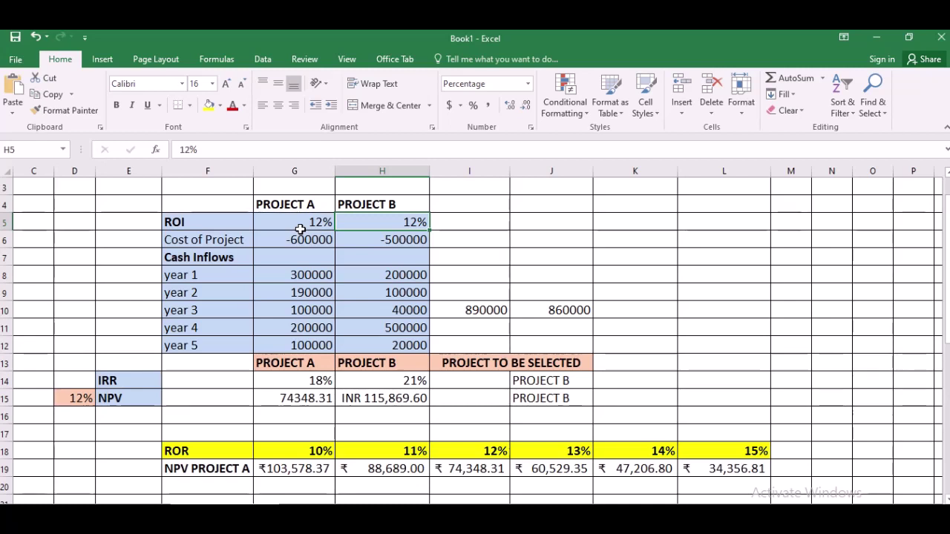
click(300, 229)
key(Down)
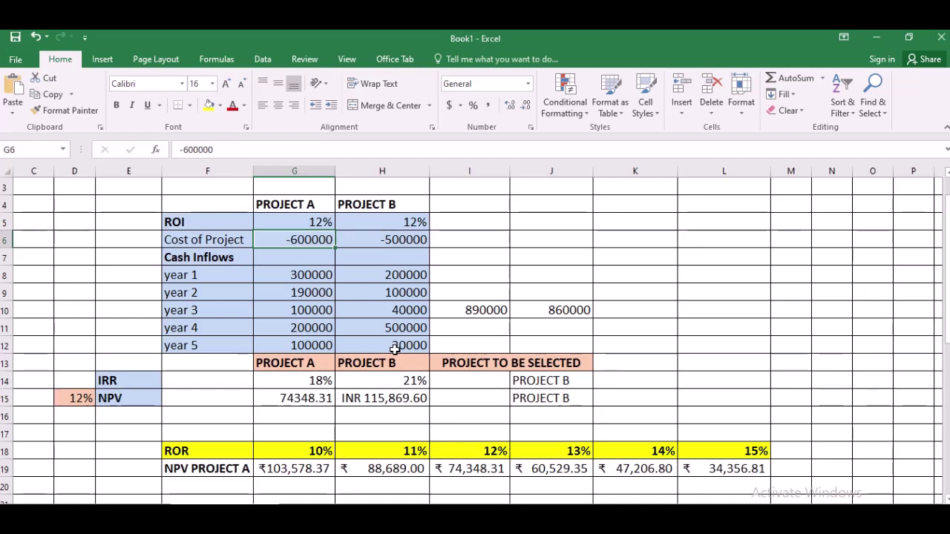
Step: Inspect the SUM formulas in I10 and J10 that total the cash inflows of Project A and Project B
click(471, 315)
key(Down)
key(Down)
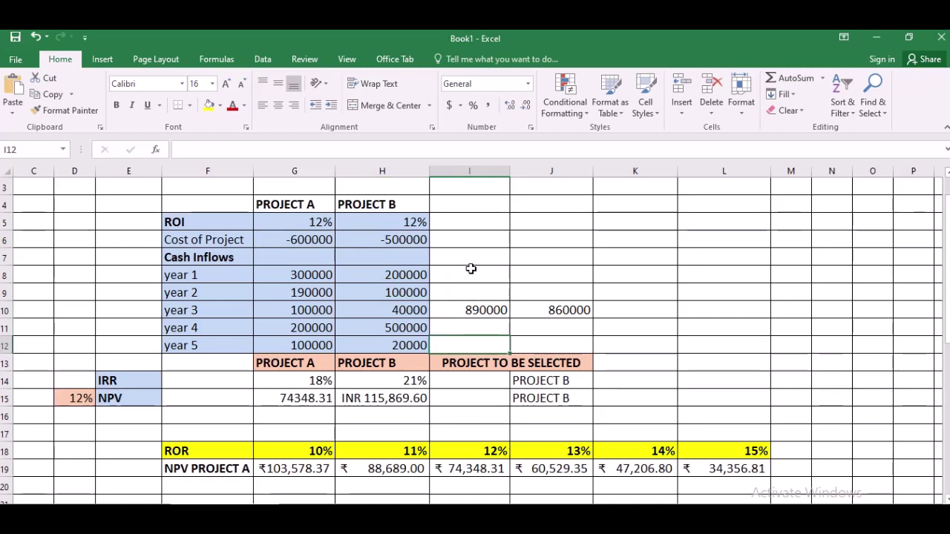
click(471, 312)
double_click(471, 312)
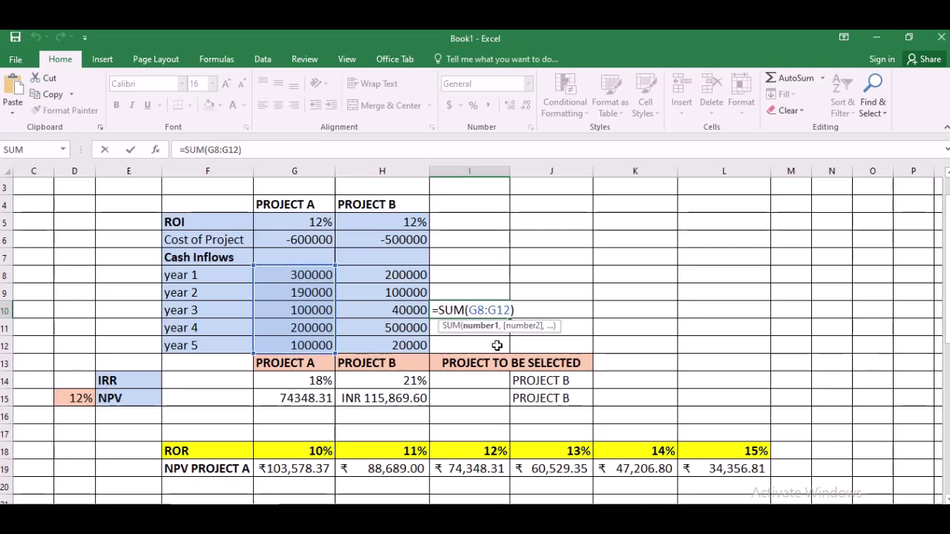
key(Return)
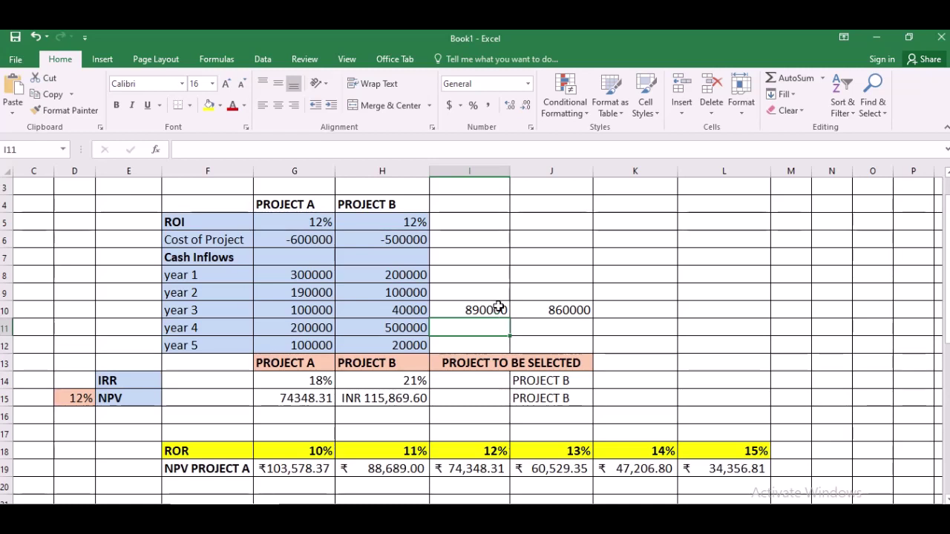
click(556, 314)
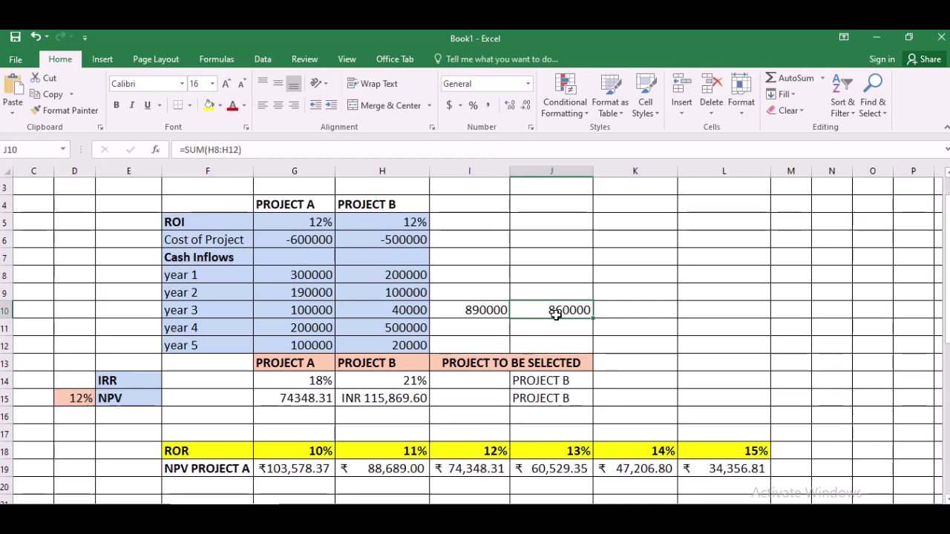
double_click(556, 313)
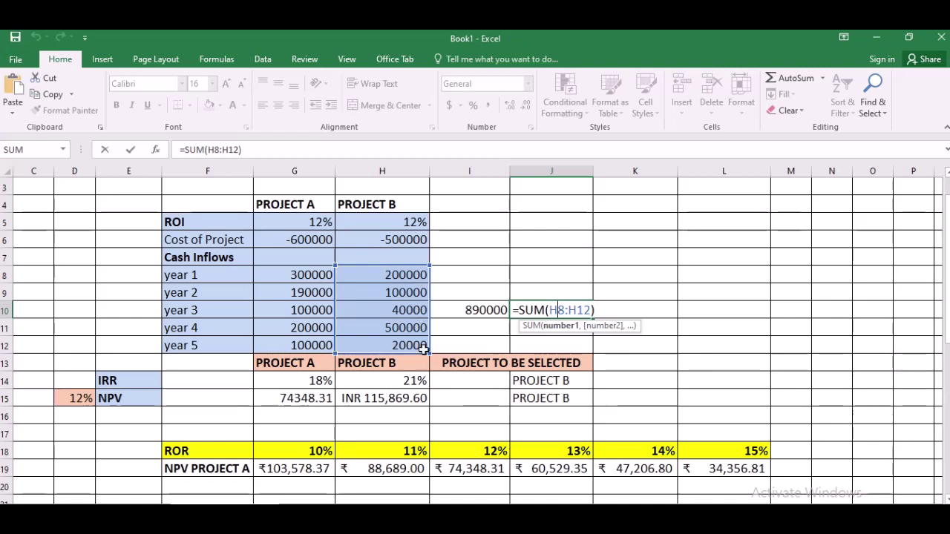
key(Return)
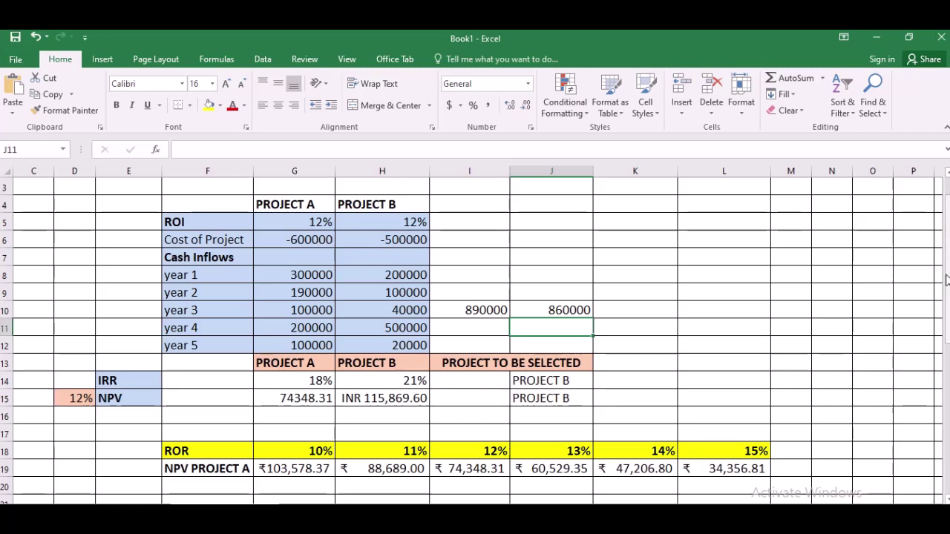
Step: Highlight the two cash inflow totals in I10:J10 to compare the projects
drag(946, 278, 947, 260)
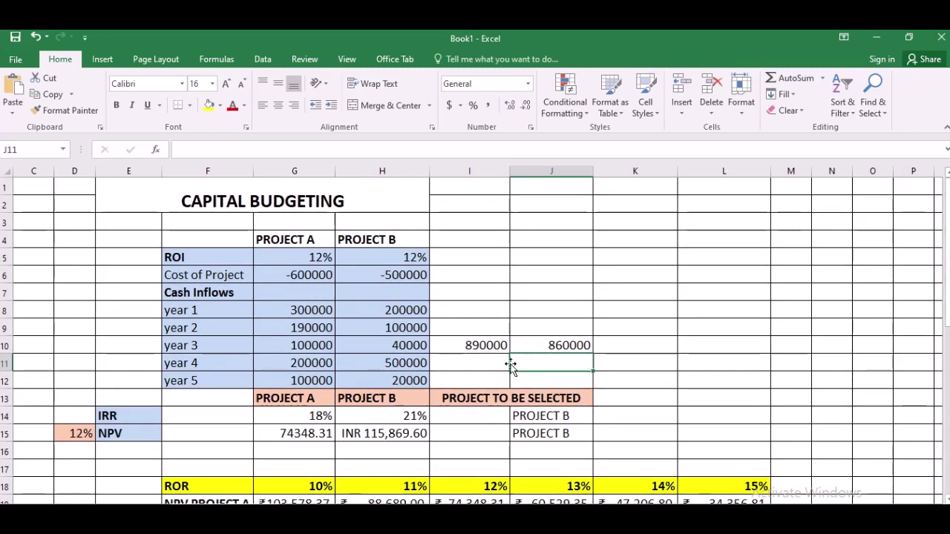
drag(631, 306, 468, 294)
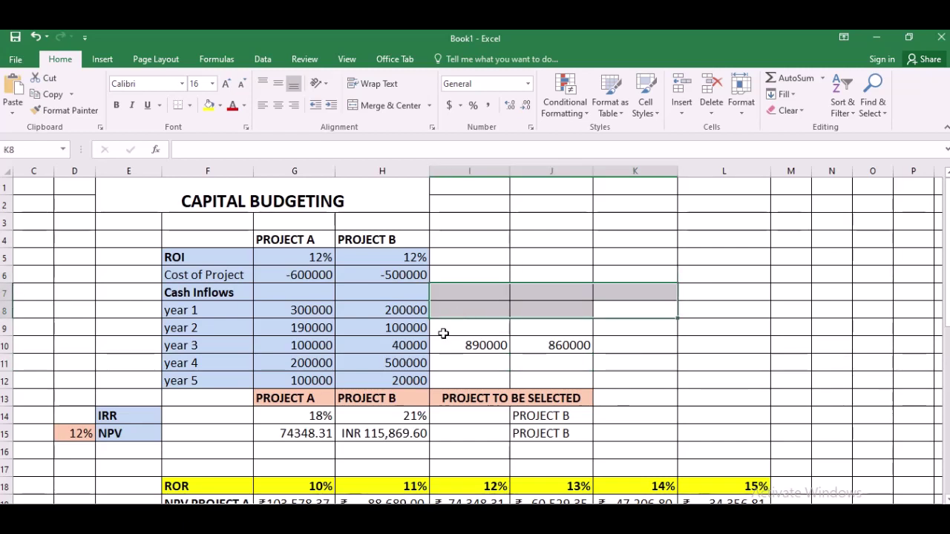
drag(448, 331, 566, 376)
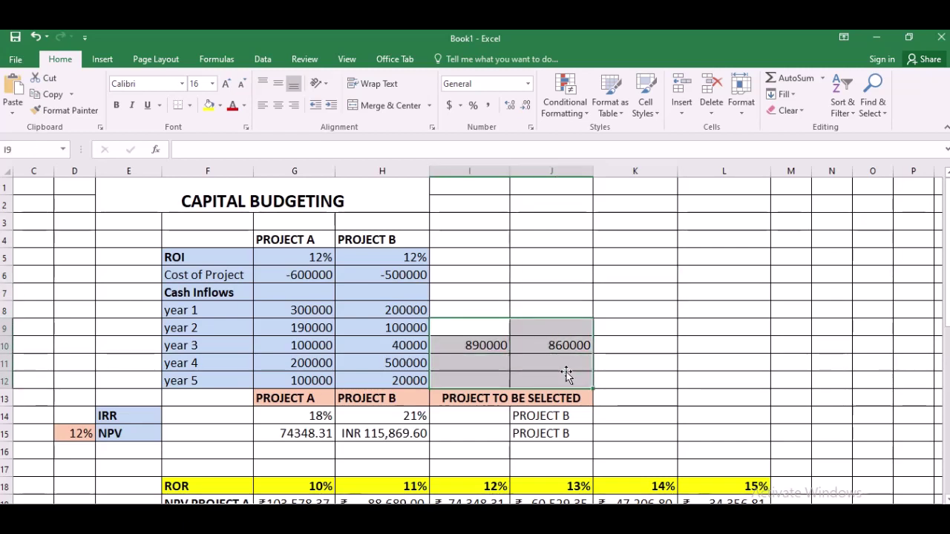
click(566, 376)
drag(488, 346, 547, 344)
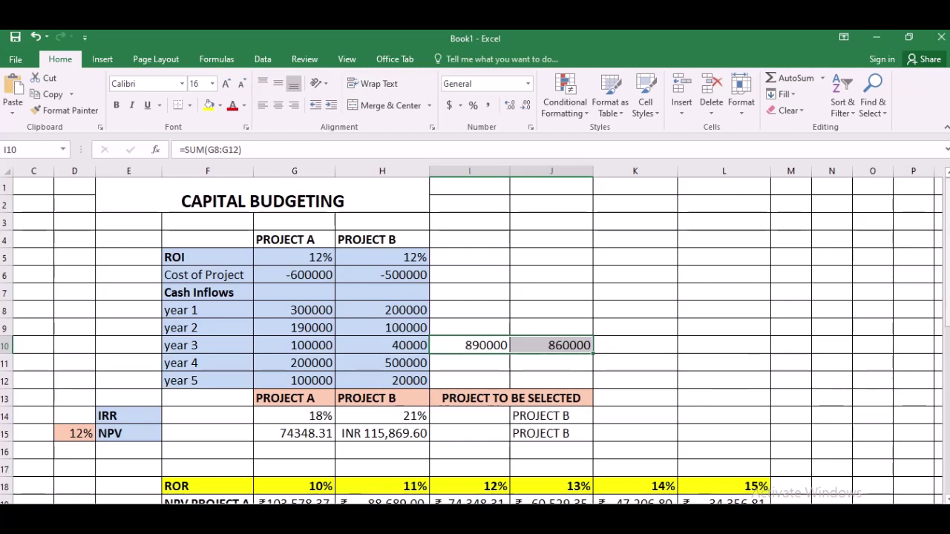
Step: Inspect the IRR formula for Project A in G14 along with the cash flow and ROI cells it references
drag(947, 237, 947, 257)
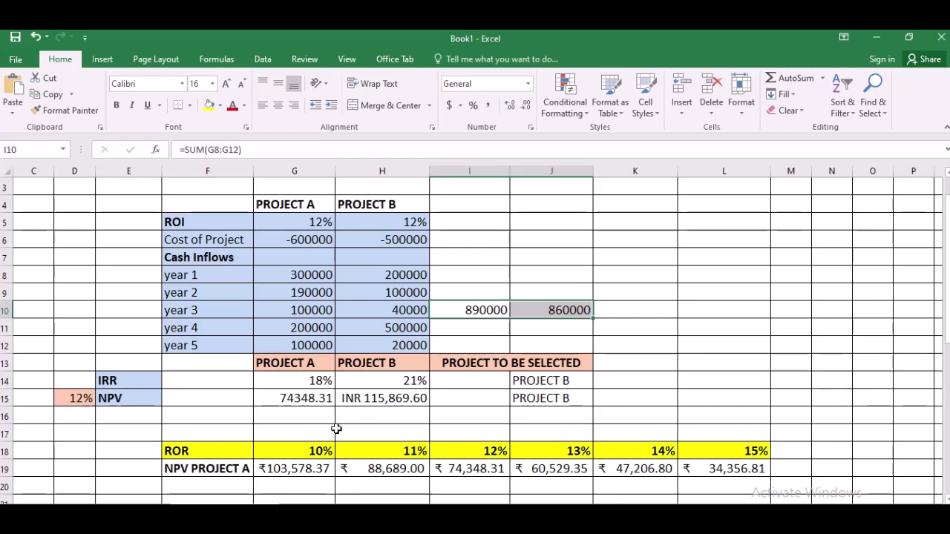
click(293, 380)
double_click(294, 380)
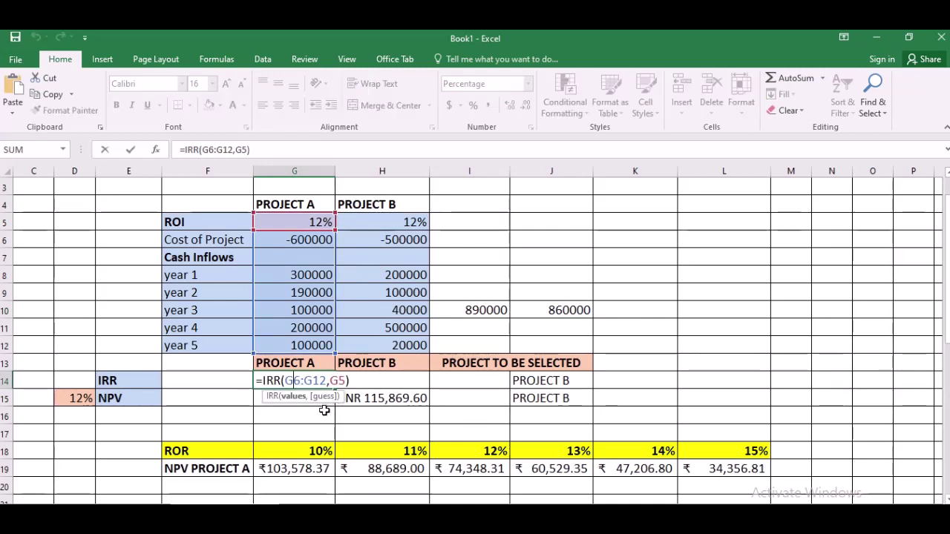
click(463, 361)
scroll(463, 362, down, 6)
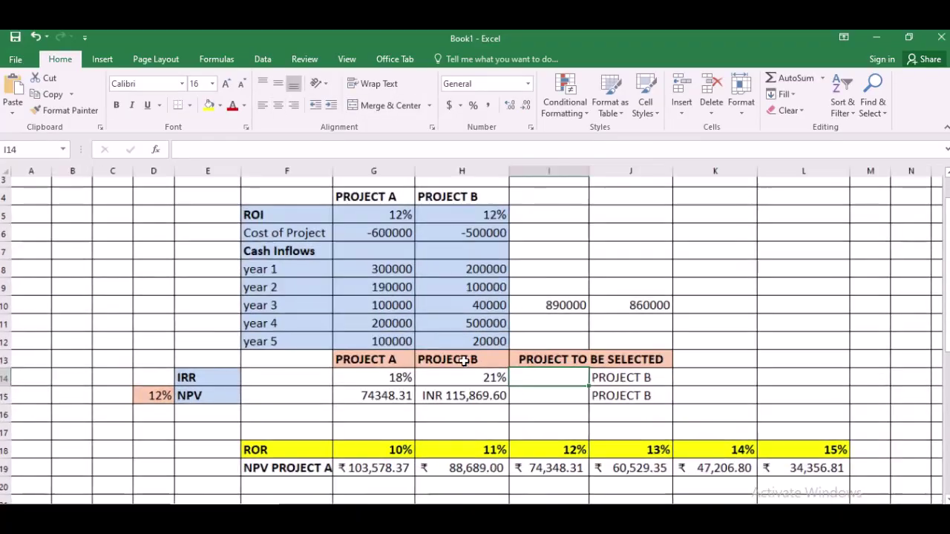
scroll(464, 361, down, 4)
scroll(463, 361, up, 4)
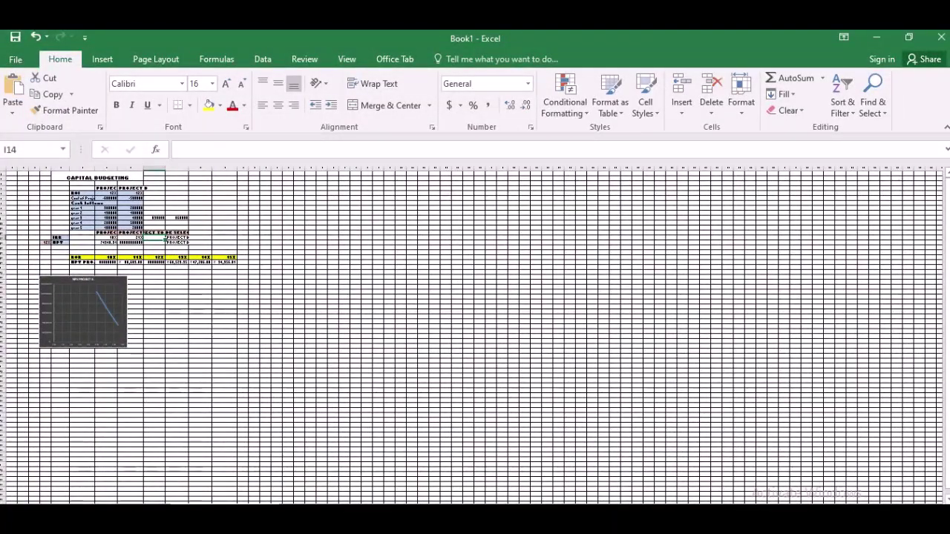
scroll(840, 310, up, 8)
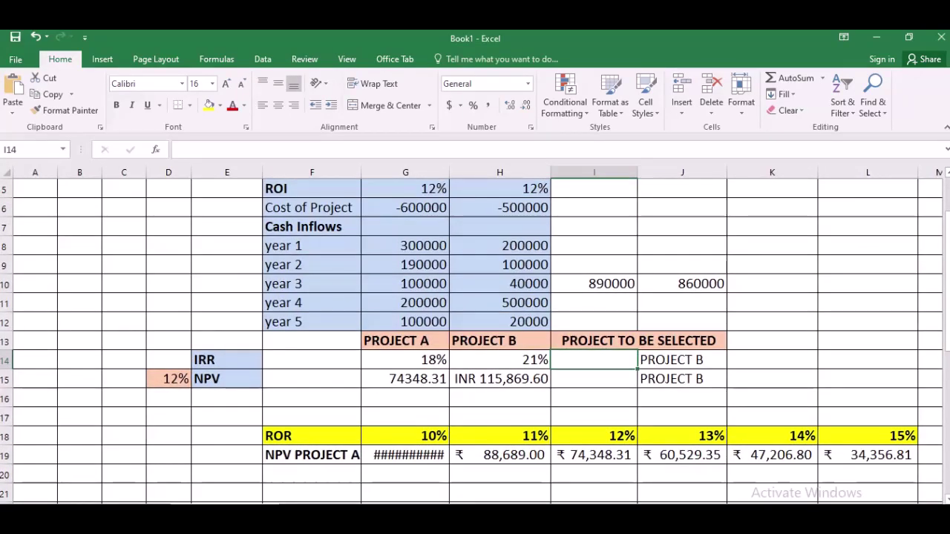
click(403, 365)
double_click(402, 365)
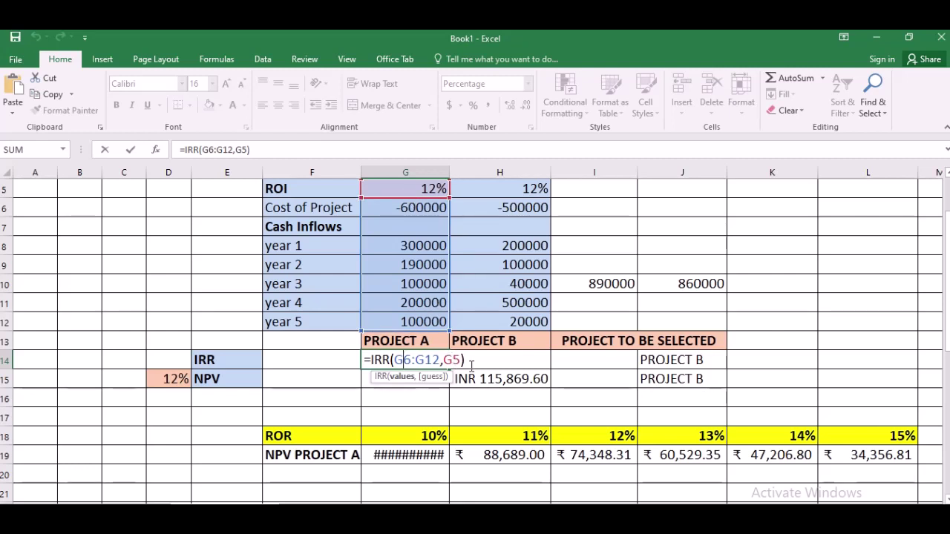
key(Return)
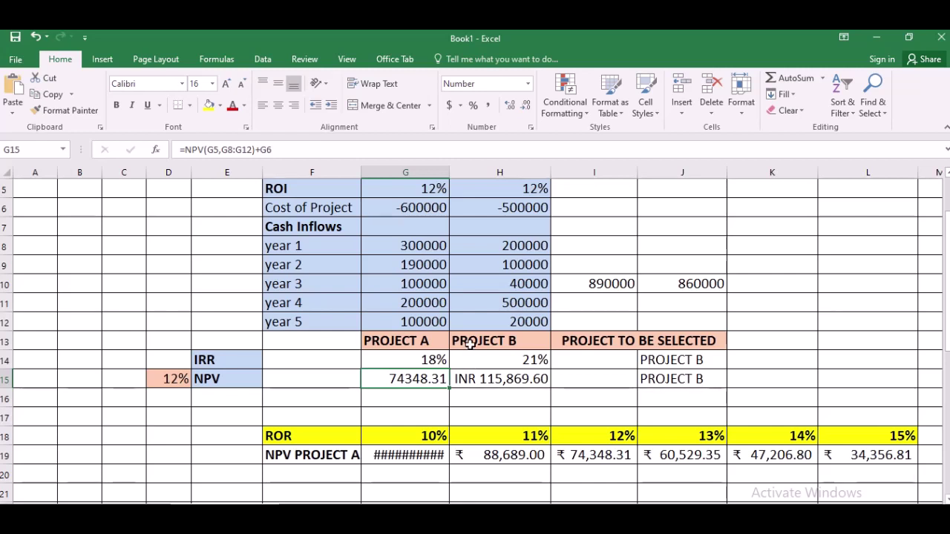
Step: Widen column G slightly and open Project B's IRR formula in H14
drag(447, 172, 451, 171)
click(529, 362)
double_click(529, 362)
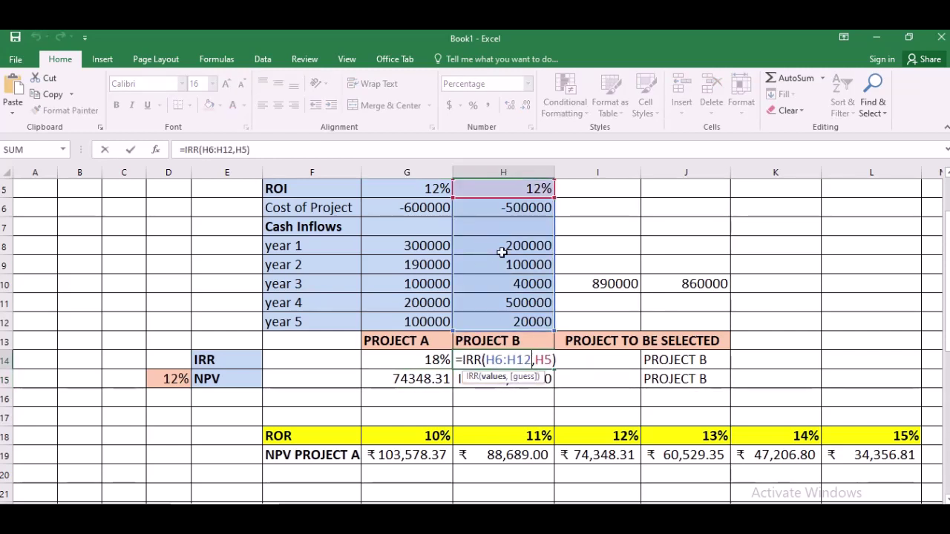
Step: Inspect Project B's project cost in H6, its year 5 inflow in H12 and the ranges its IRR formula in H14 references
drag(502, 252, 497, 222)
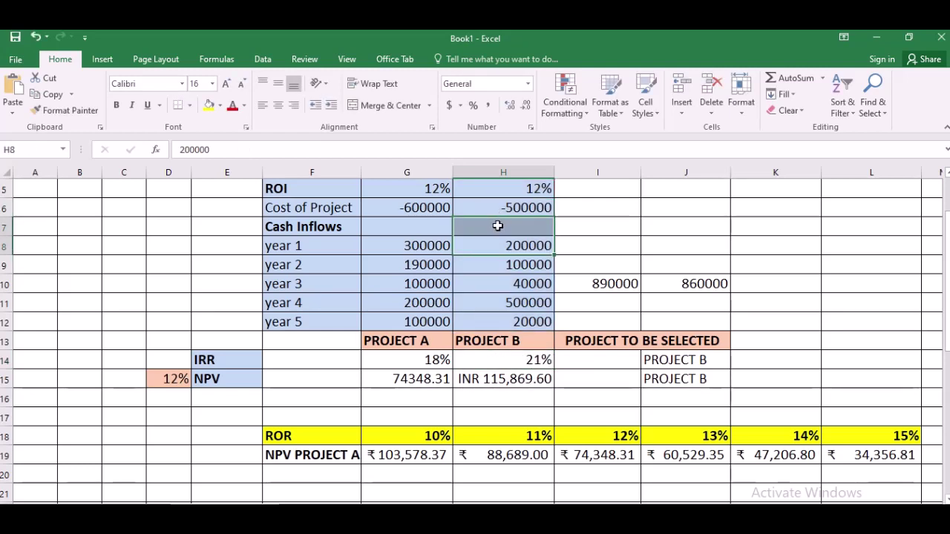
click(507, 230)
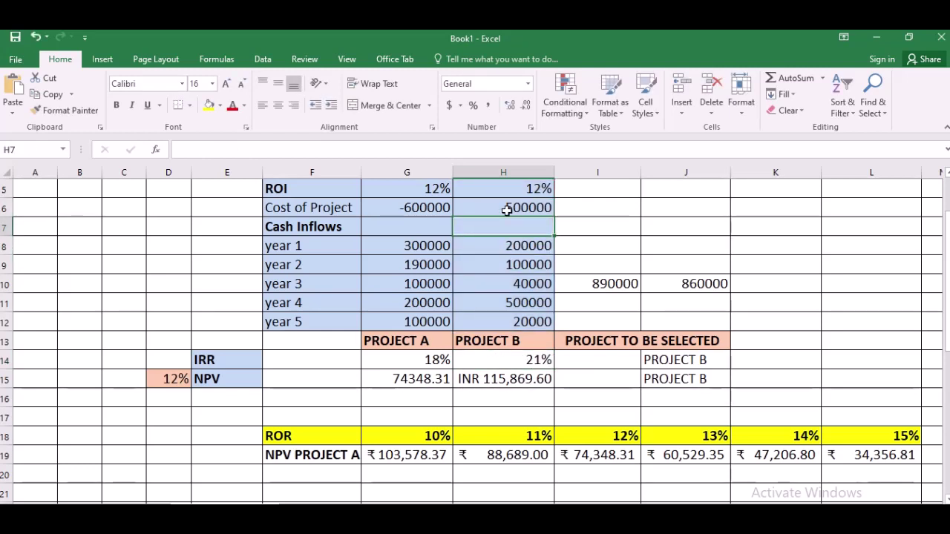
click(506, 211)
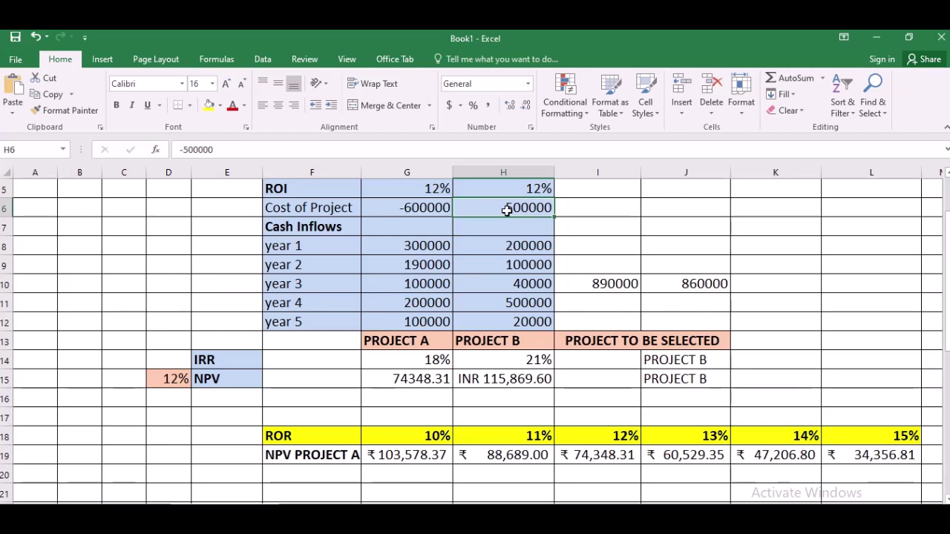
click(494, 322)
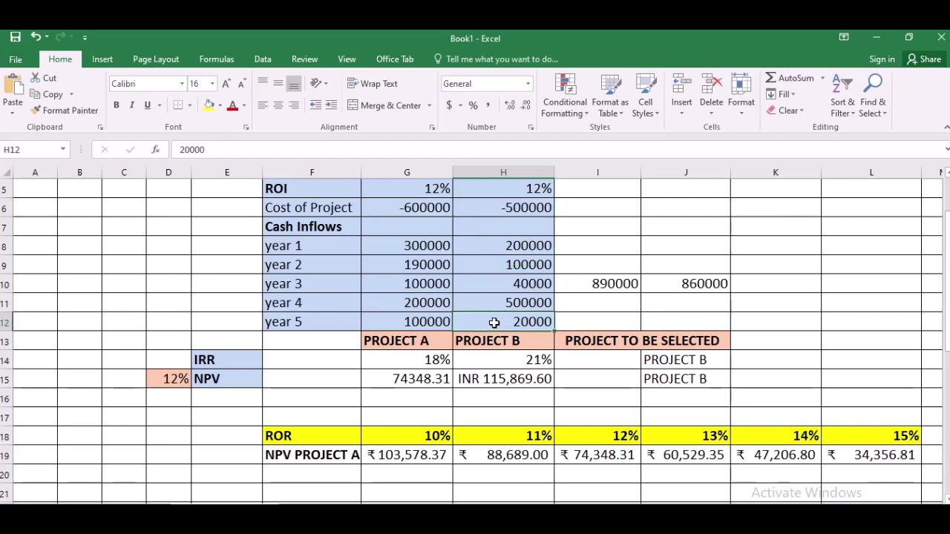
double_click(492, 359)
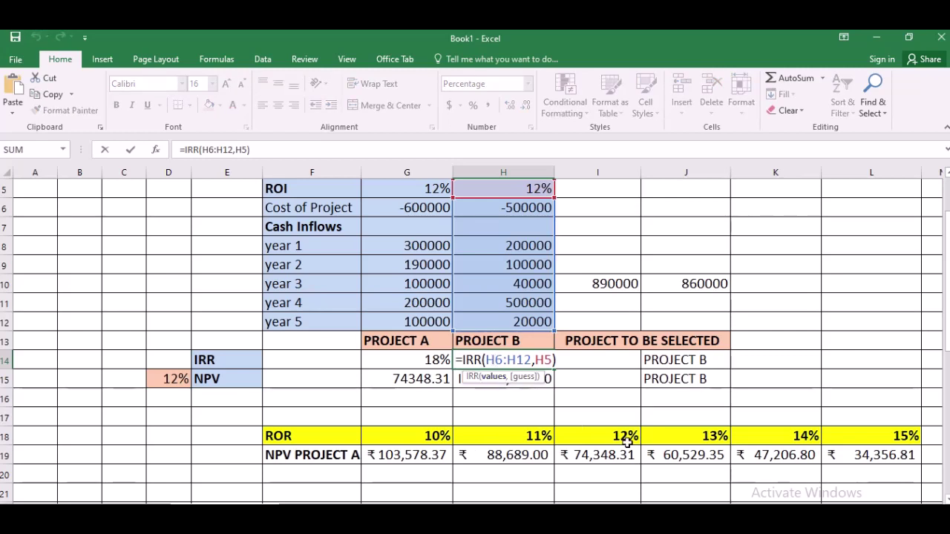
key(Return)
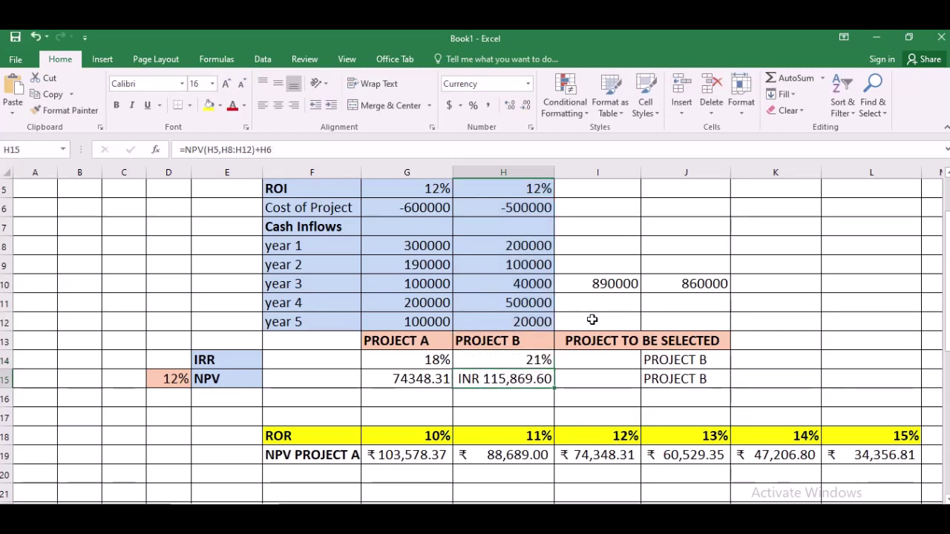
Step: Add the label IRR in E16 below the existing NPV label and move to G16
click(247, 402)
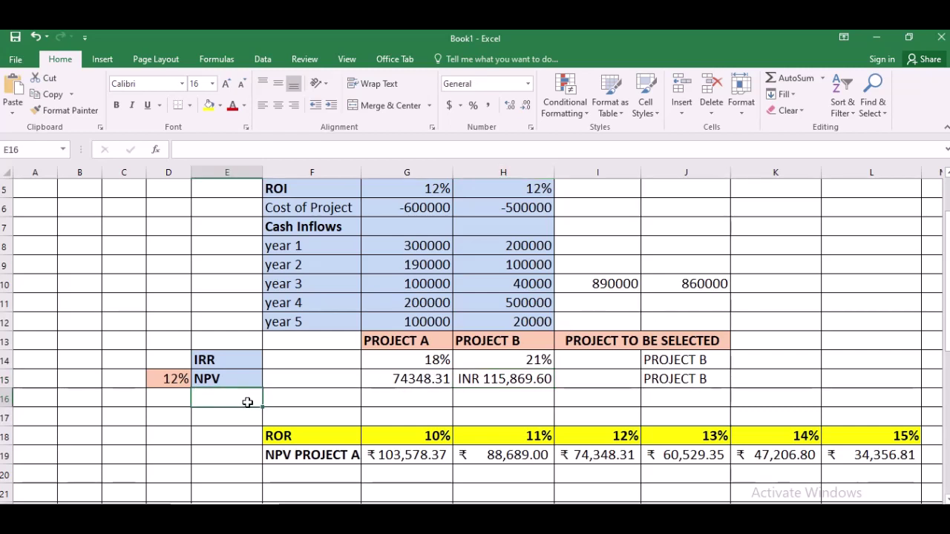
text(IRR)
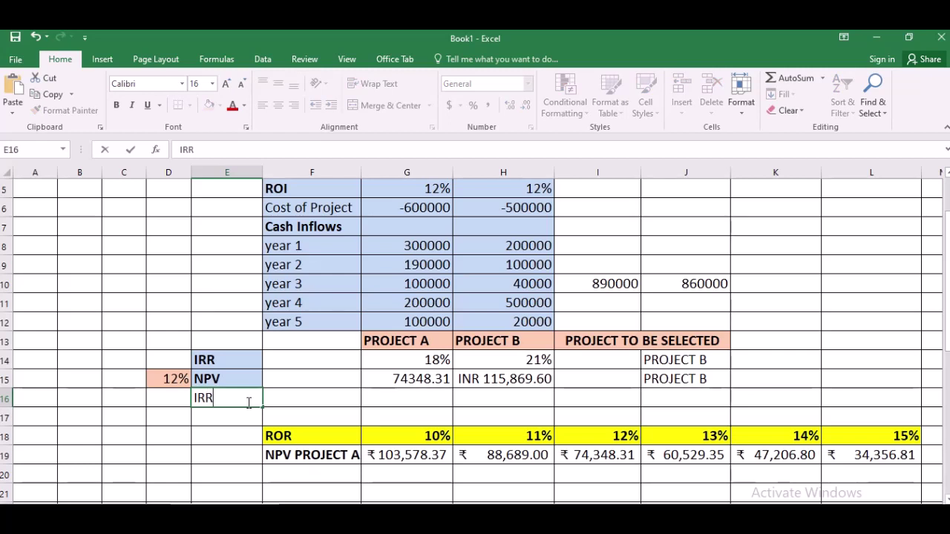
key(Tab)
key(Tab)
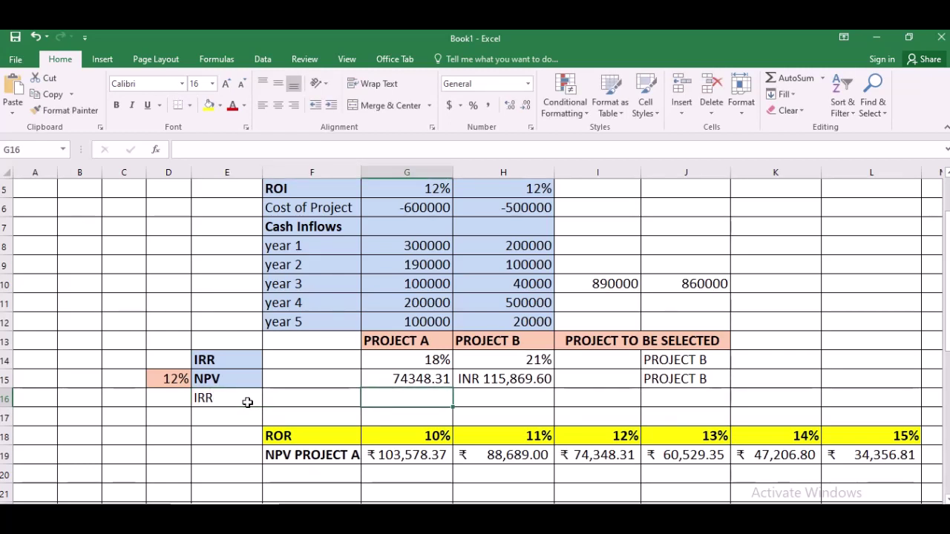
Step: Calculate Project A's IRR in G16 with the formula =IRR(G6:G12,G5)
text(=)
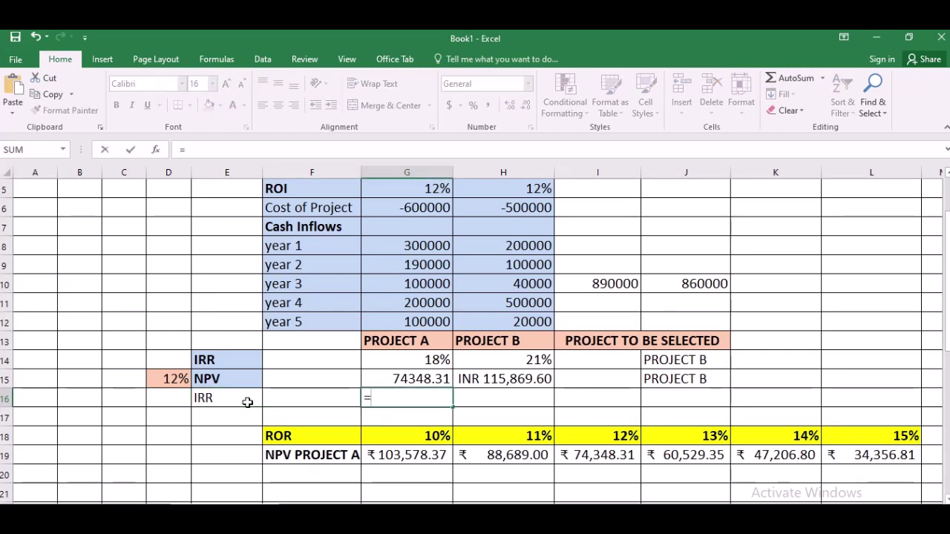
text(IRR)
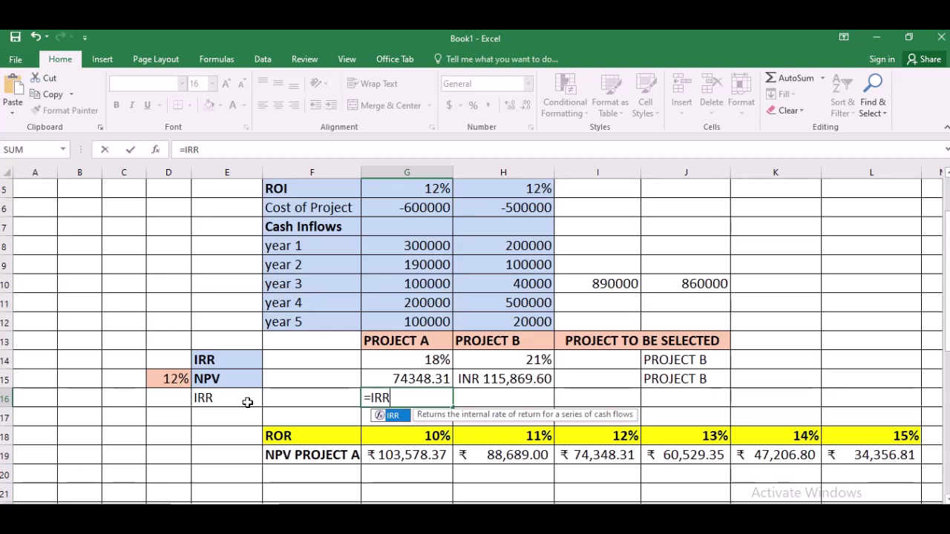
text(()
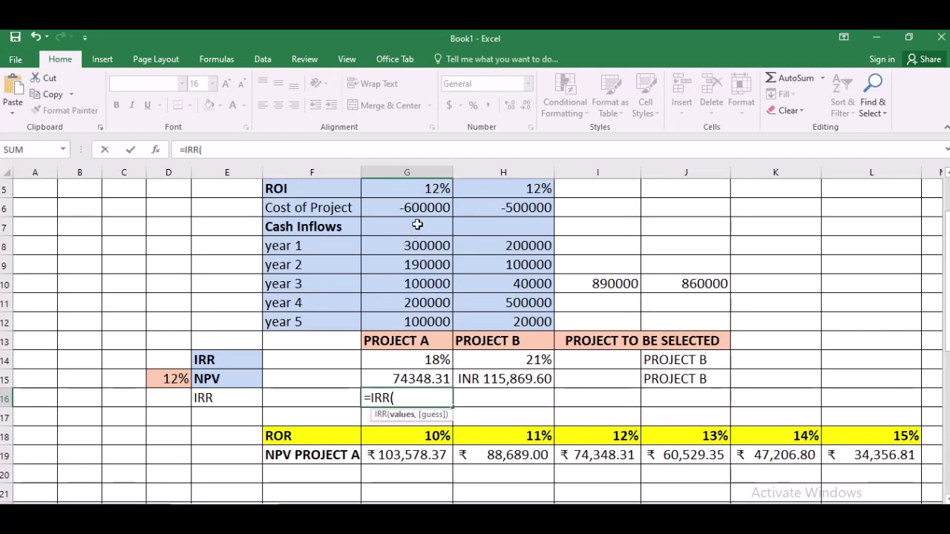
drag(407, 208, 407, 321)
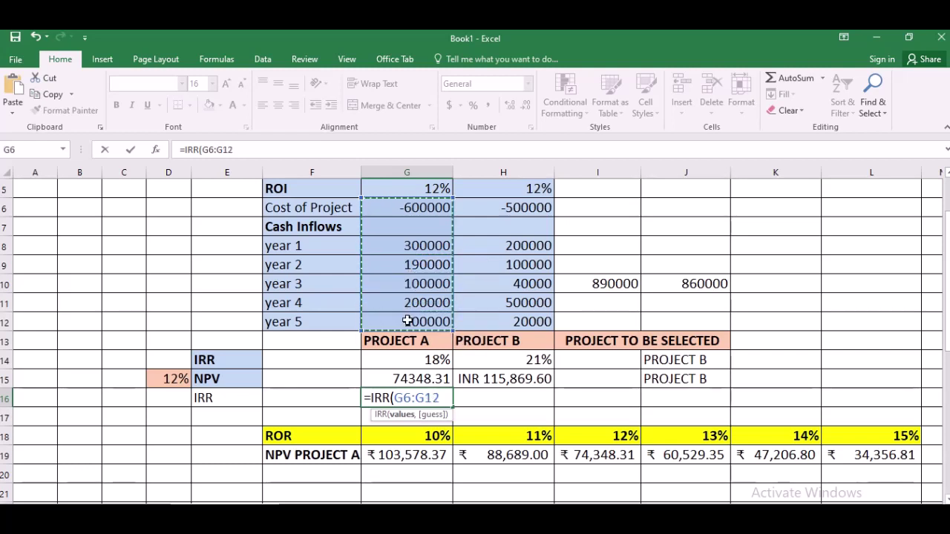
text(,)
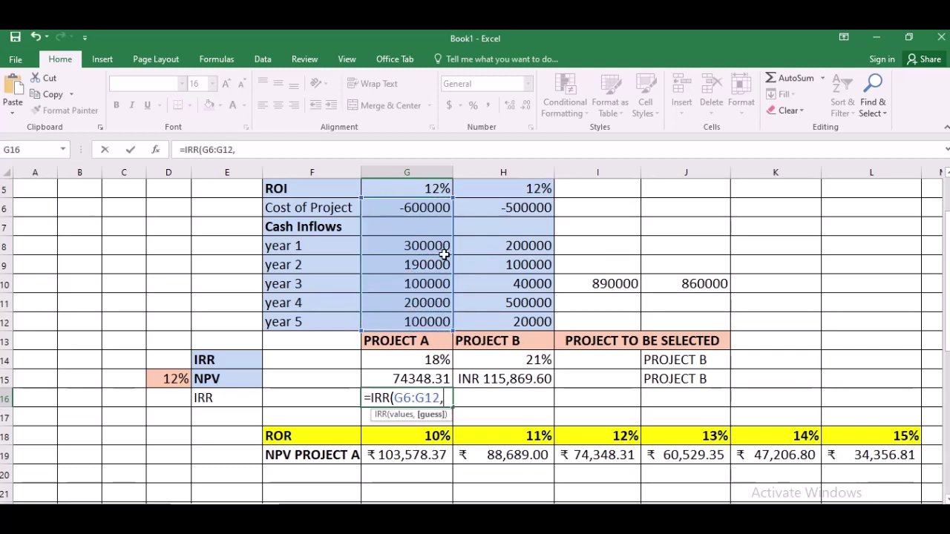
click(430, 189)
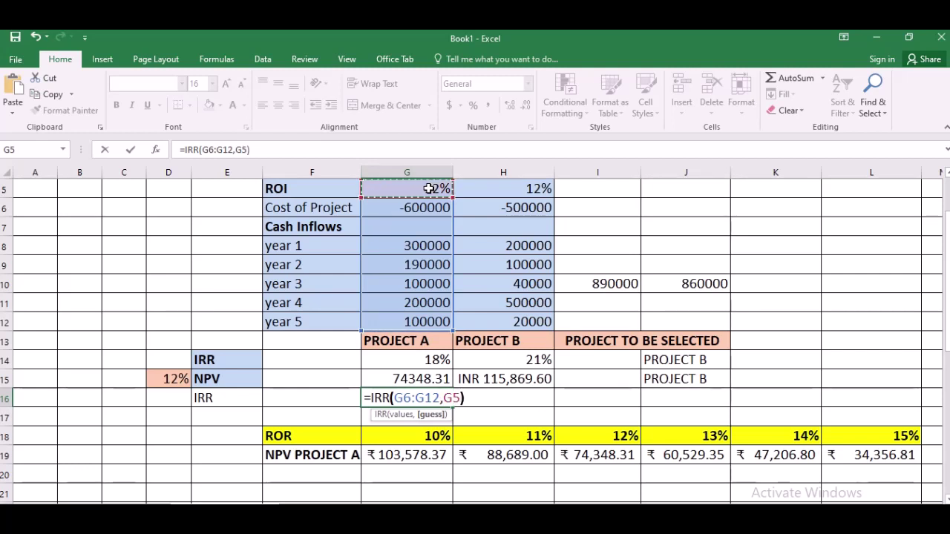
key(Return)
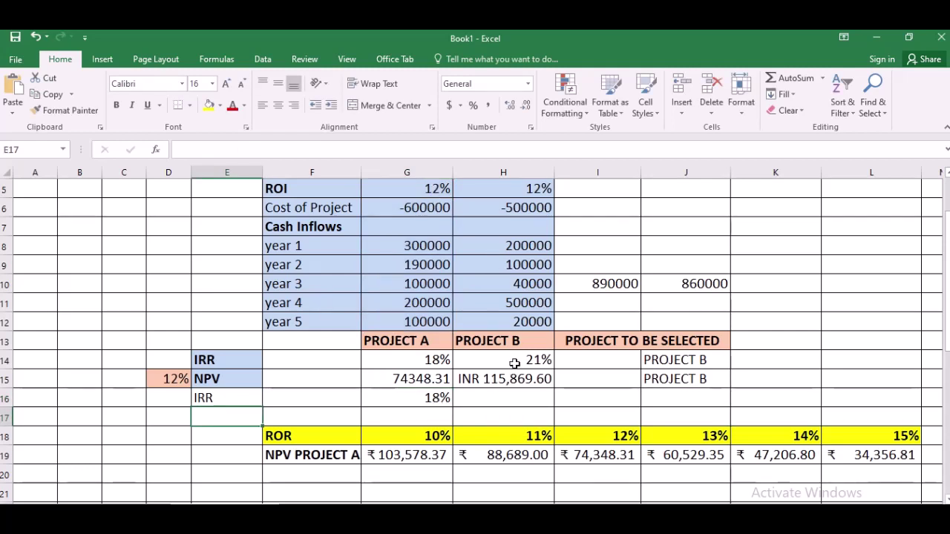
Step: Calculate Project B's IRR in H16 with the formula =IRR(H6:H12,H5)
click(510, 396)
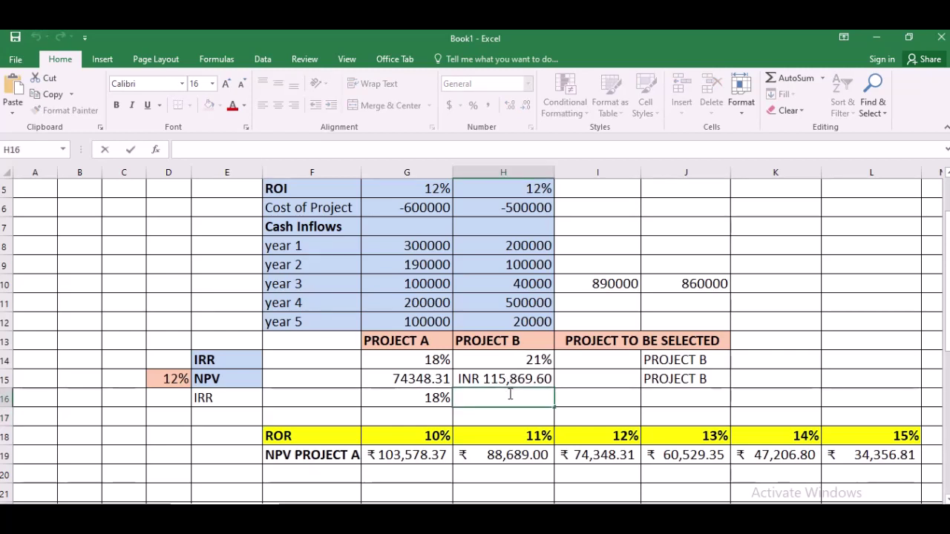
text(=I)
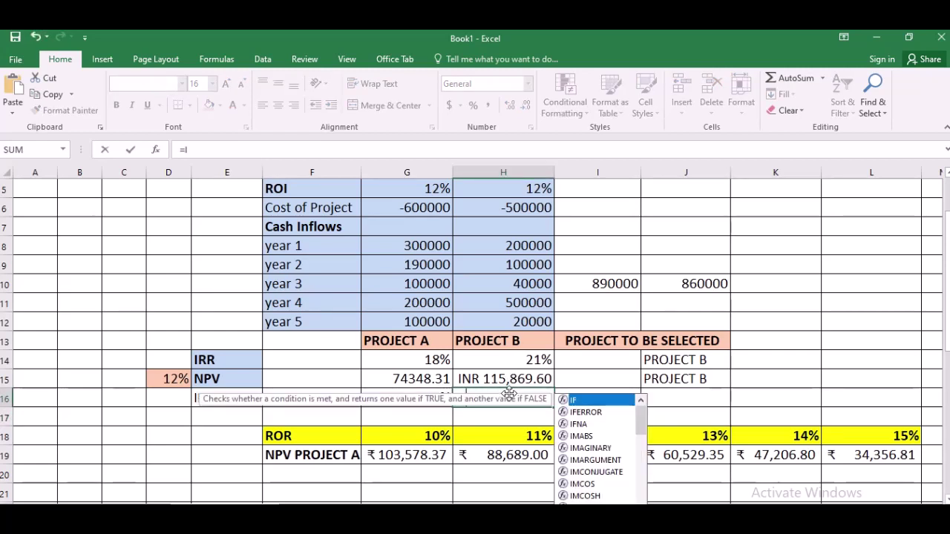
text(RR()
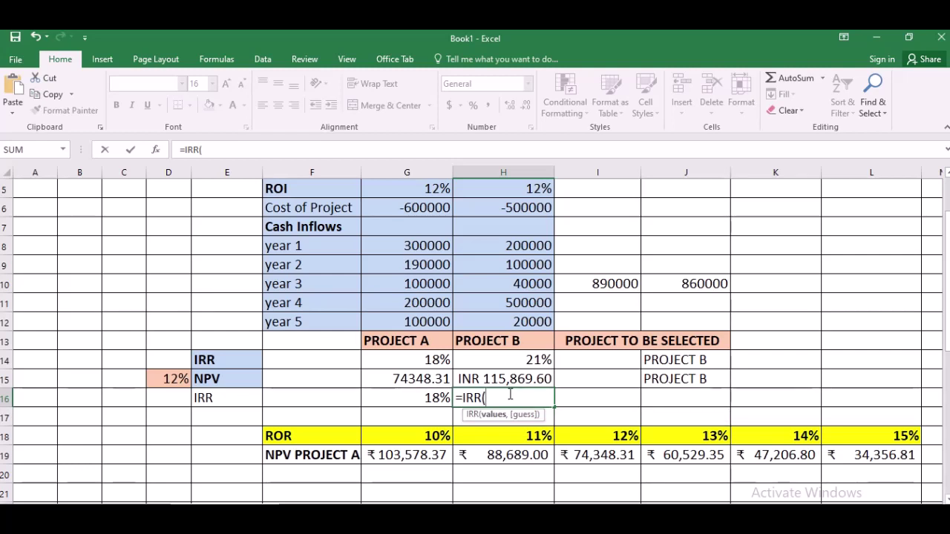
drag(526, 244, 502, 301)
drag(499, 212, 509, 320)
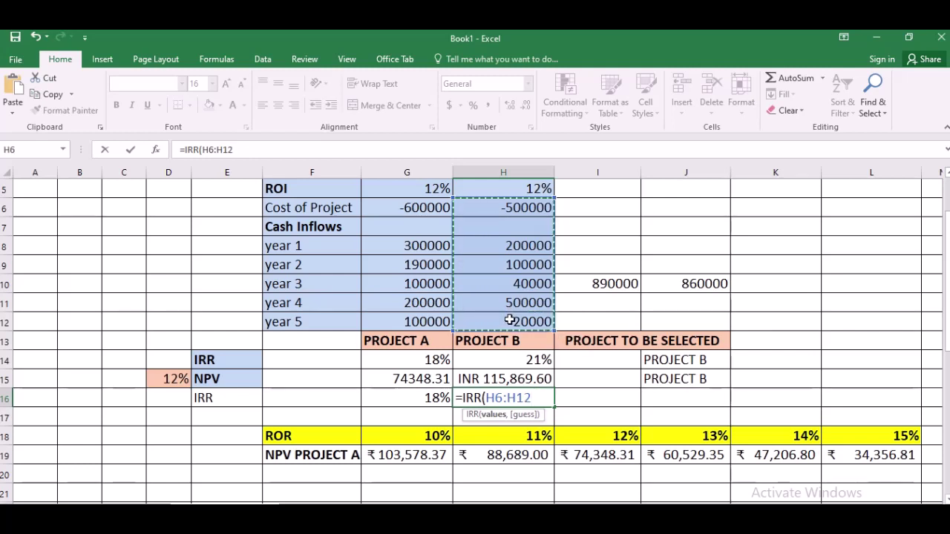
text(,)
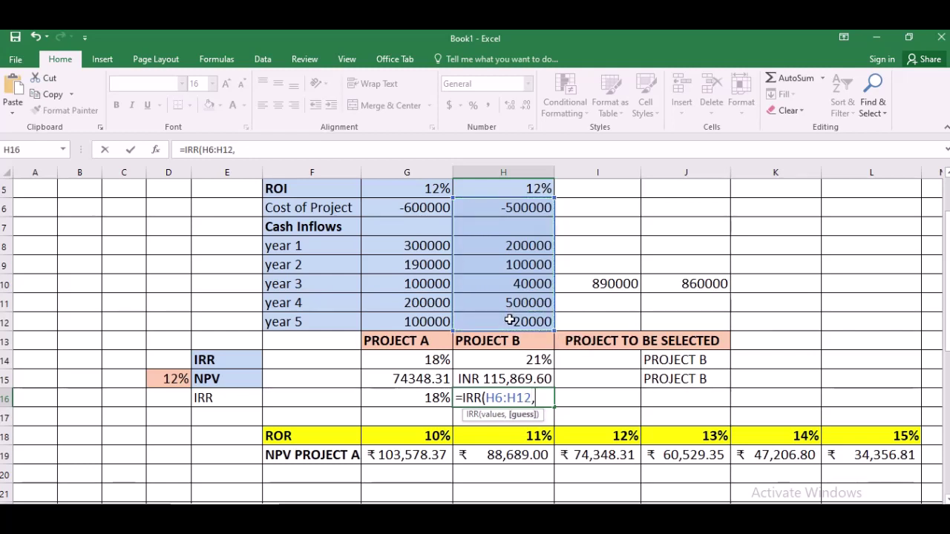
click(507, 190)
text())
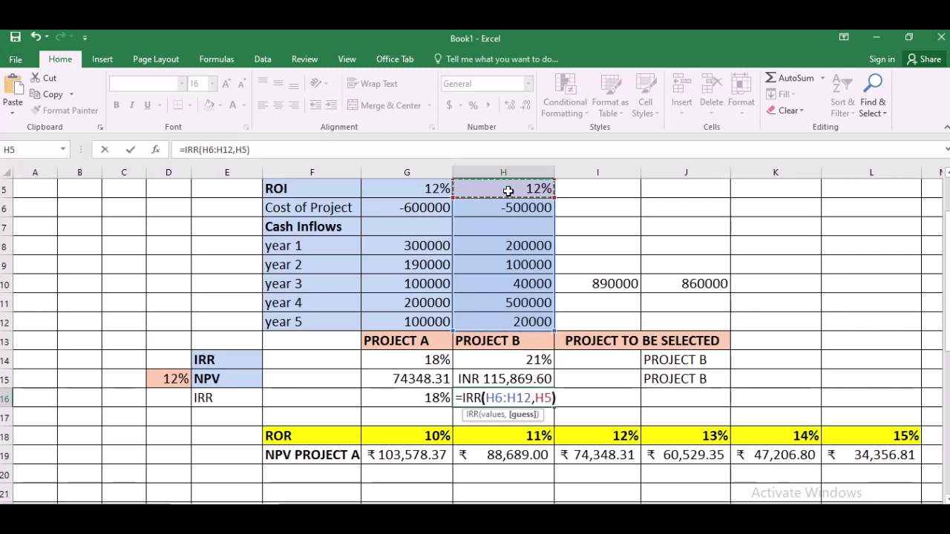
key(Return)
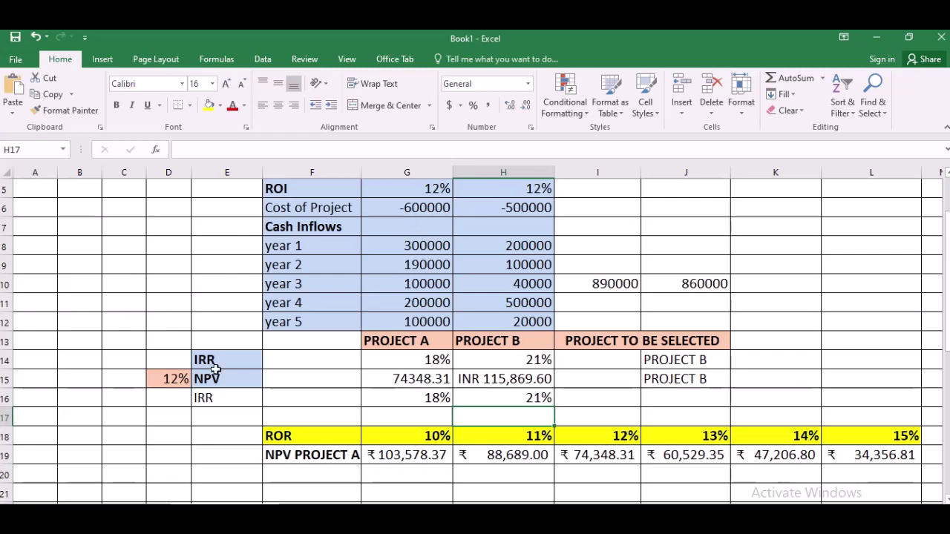
Step: Add the label NPV in E17 below the new IRR label
click(225, 415)
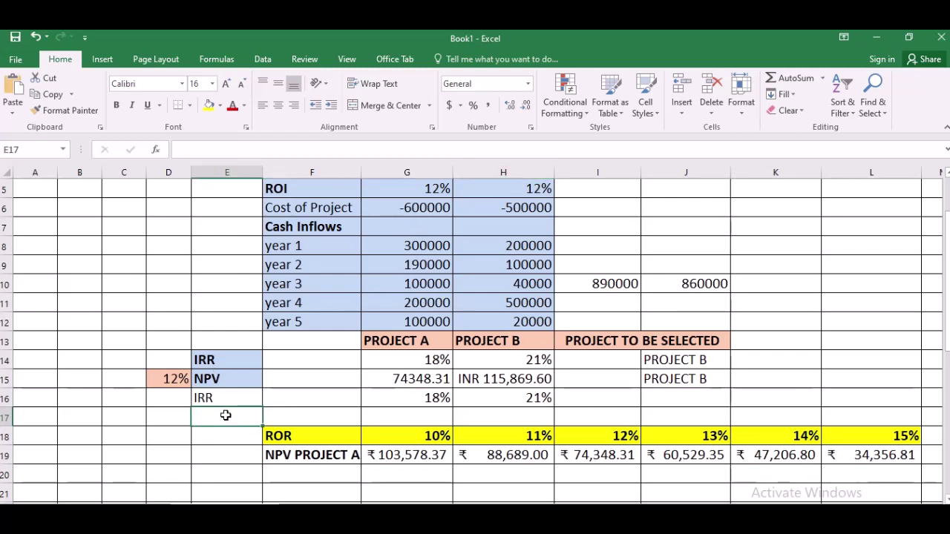
text(NP)
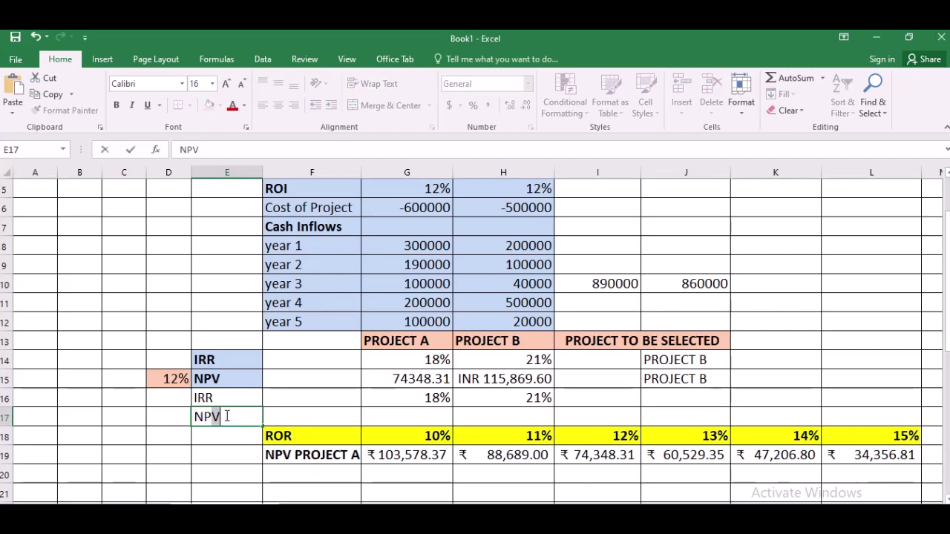
text(V)
key(Tab)
key(Tab)
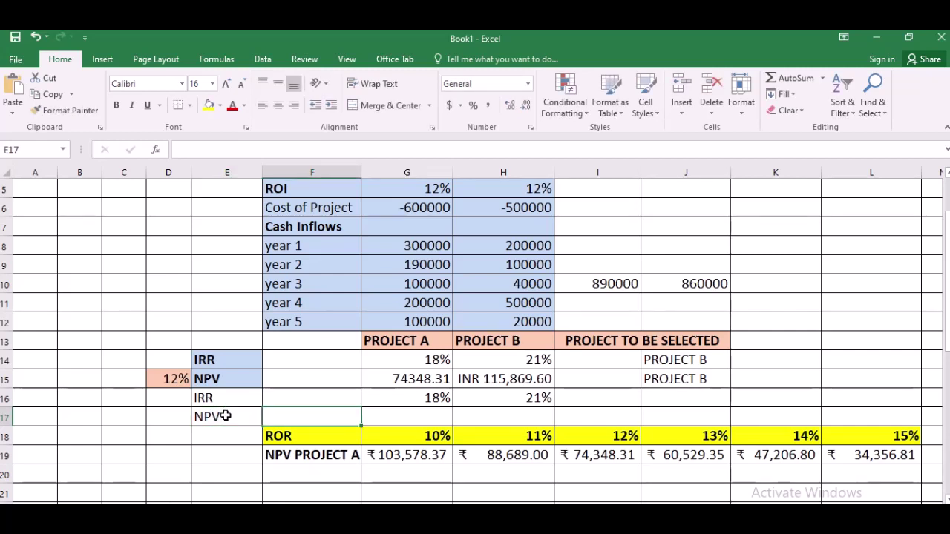
Step: Inspect Project A's existing NPV formula in G15 along with the rate, cash inflow and cost cells it references
click(405, 388)
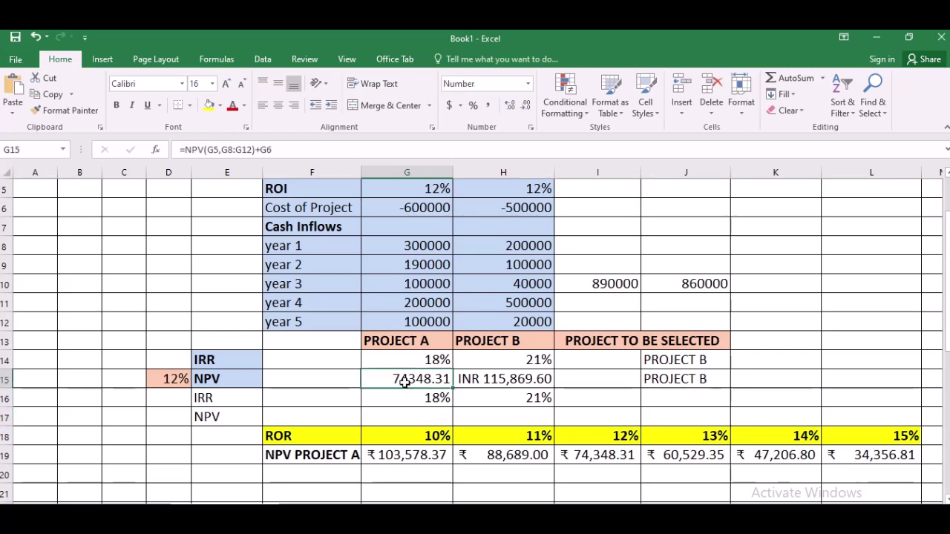
double_click(407, 388)
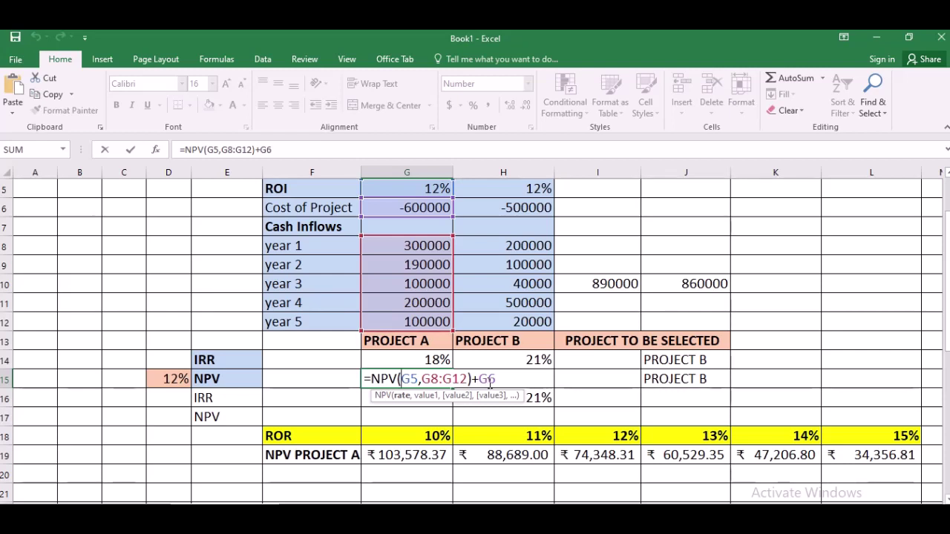
key(Return)
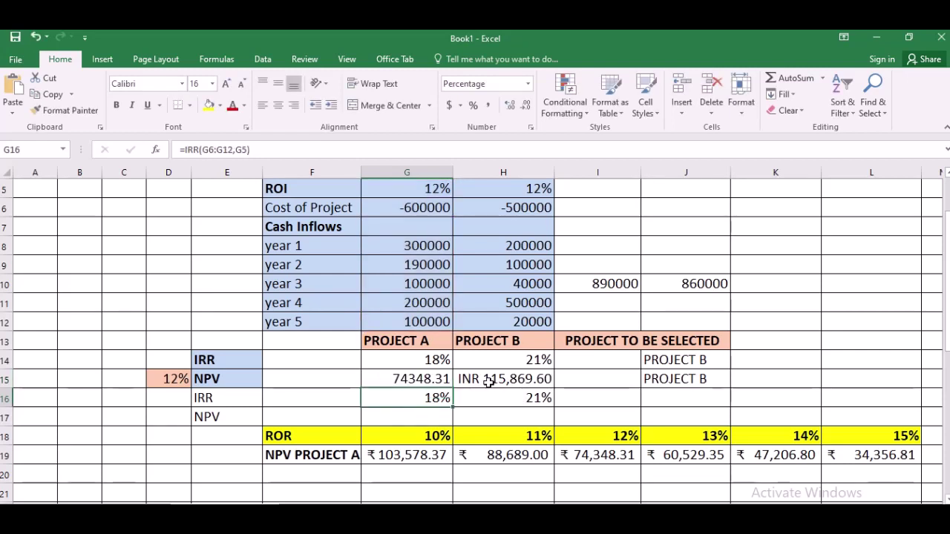
Step: Calculate Project A's NPV in G17 with the formula =NPV(G5,G8:G12)+G6
click(425, 415)
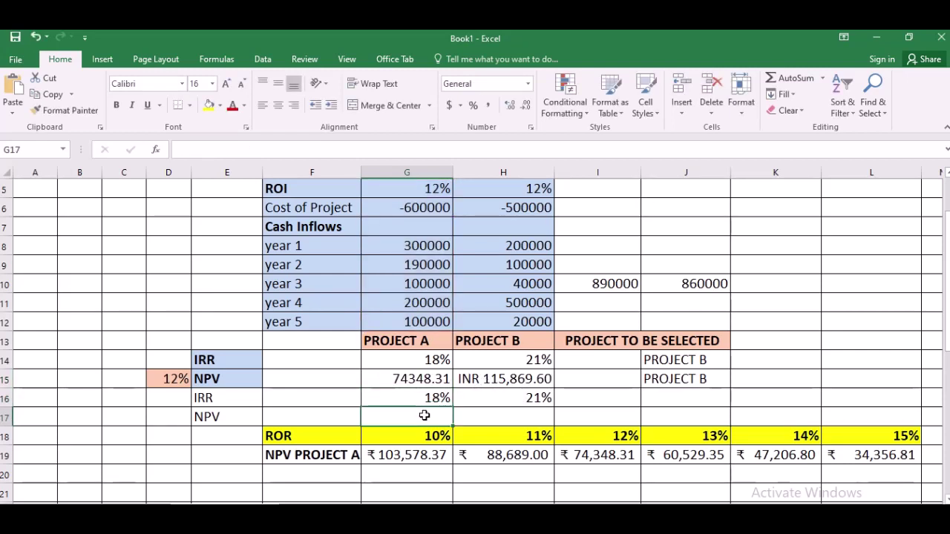
text(=N)
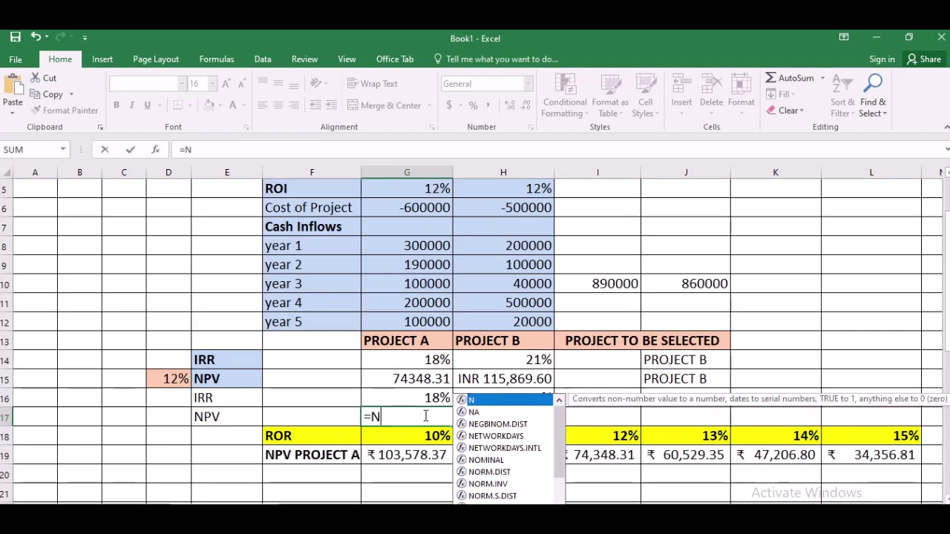
text(PV)
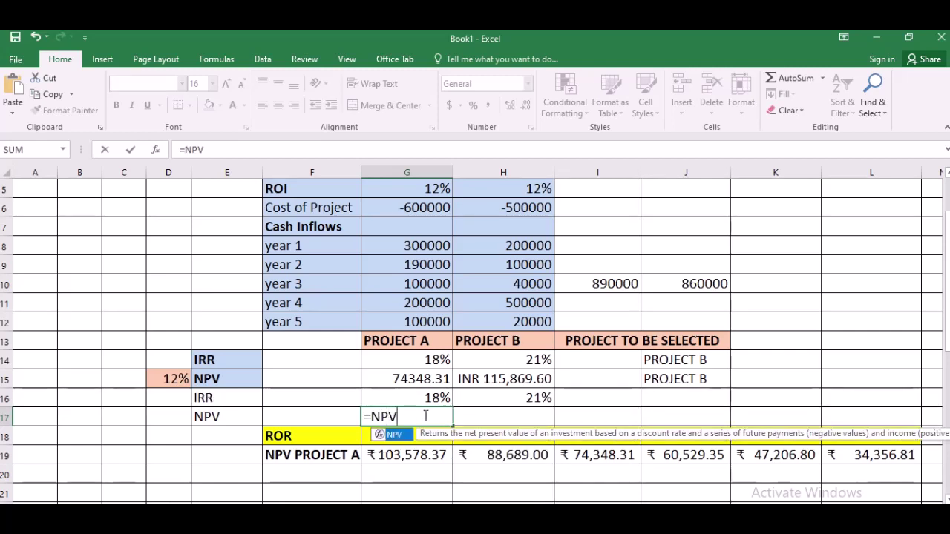
text(()
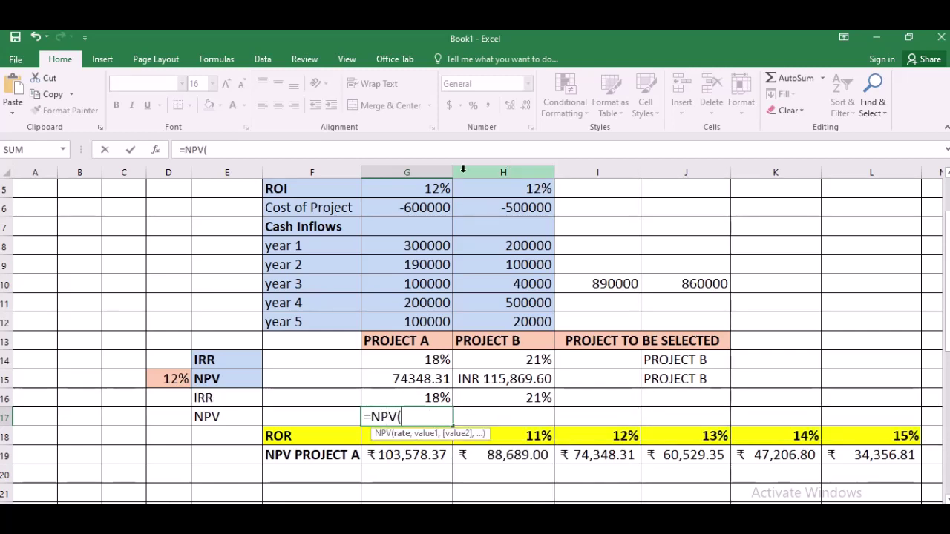
click(429, 191)
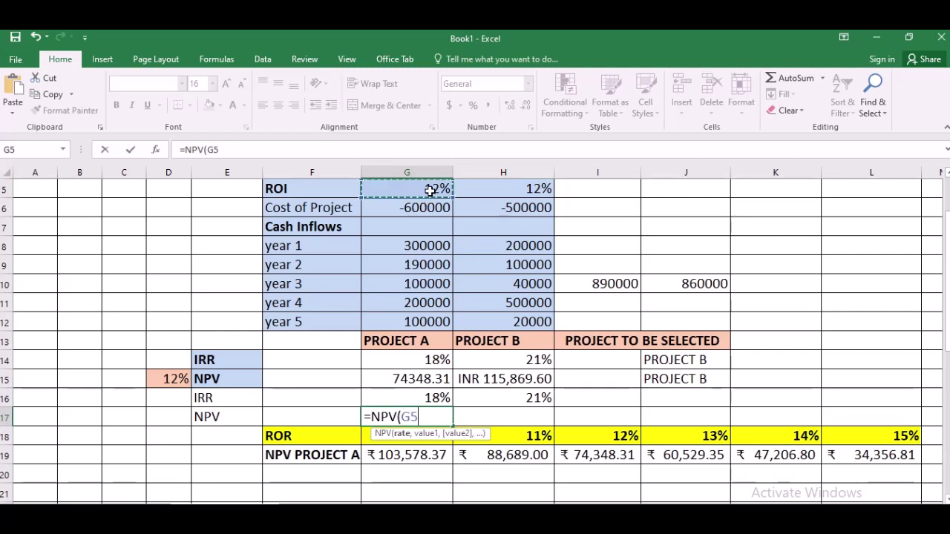
text(,)
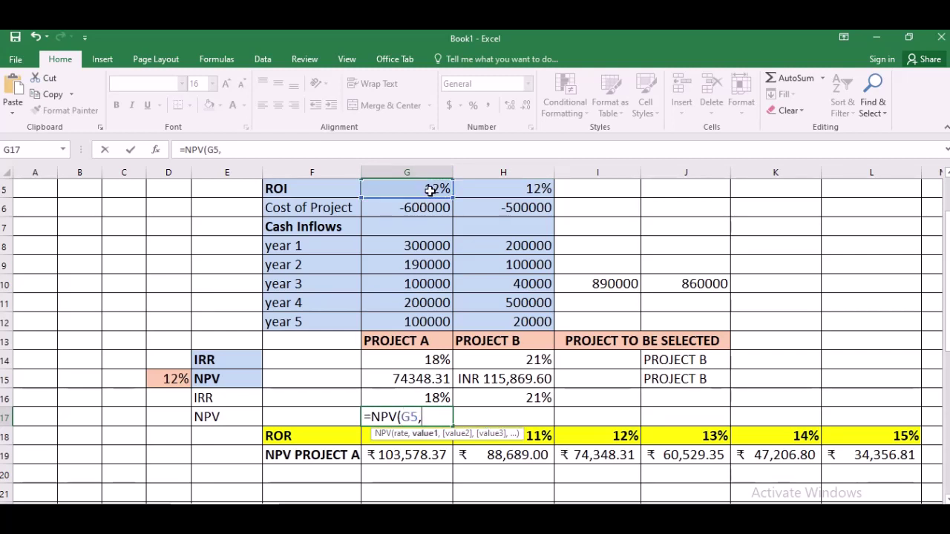
drag(403, 247, 405, 318)
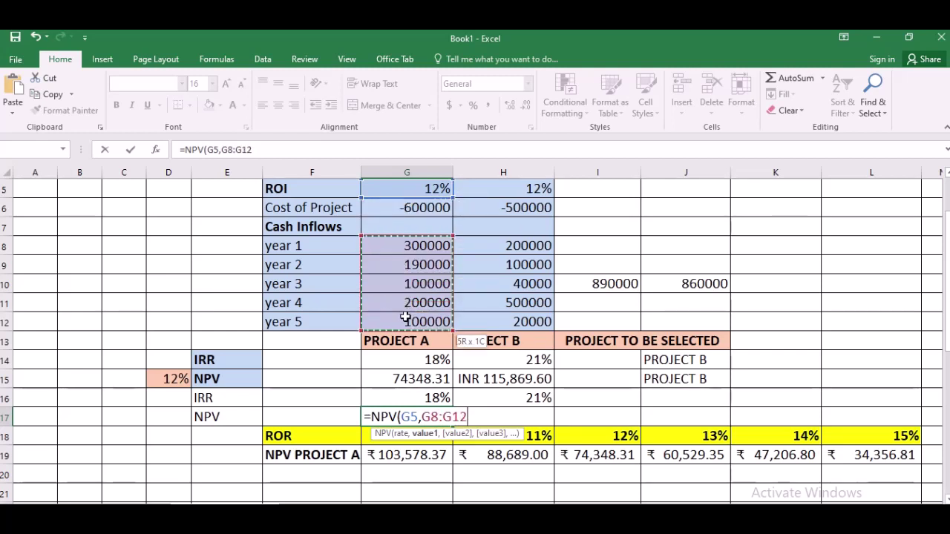
text())
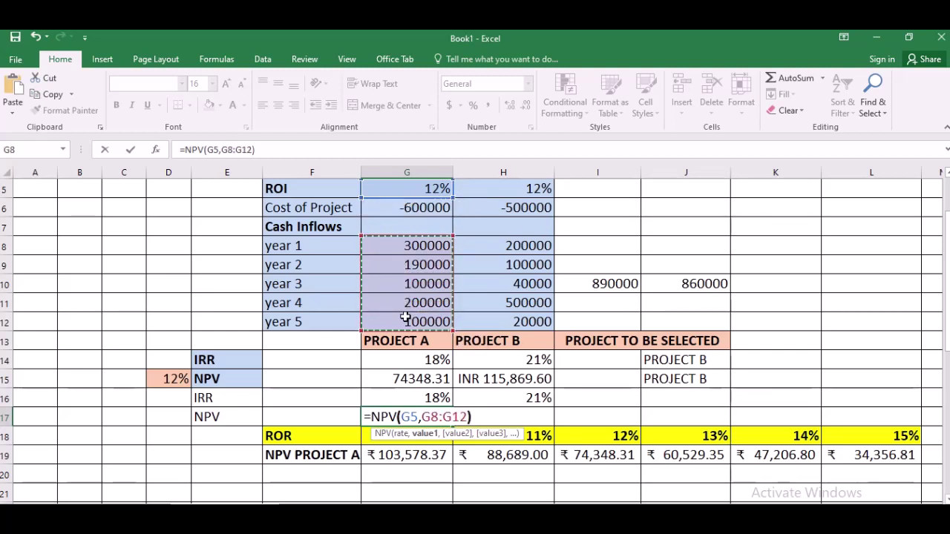
text(+)
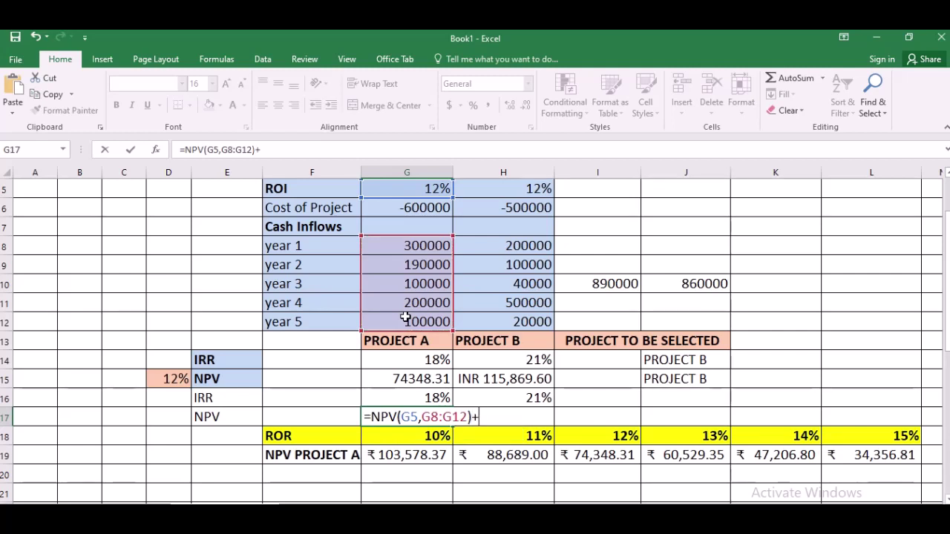
click(412, 206)
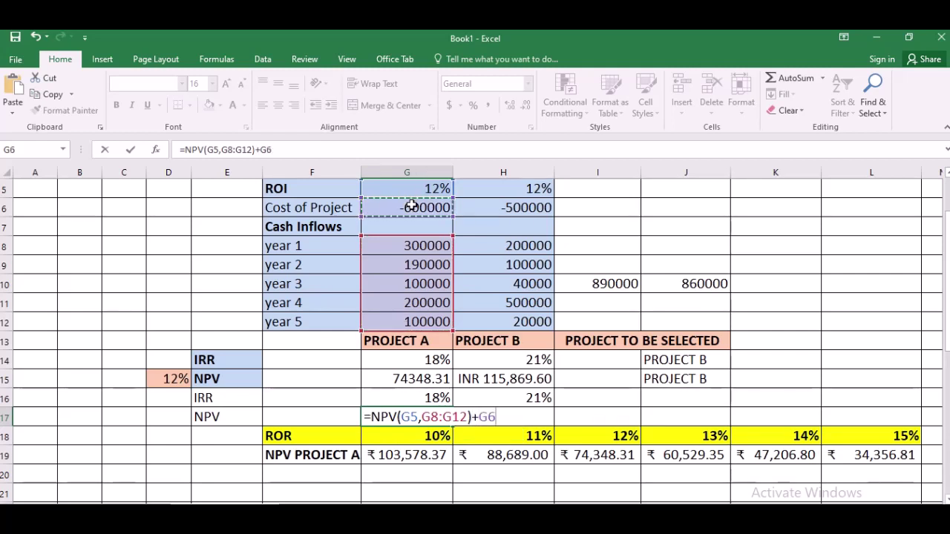
key(Return)
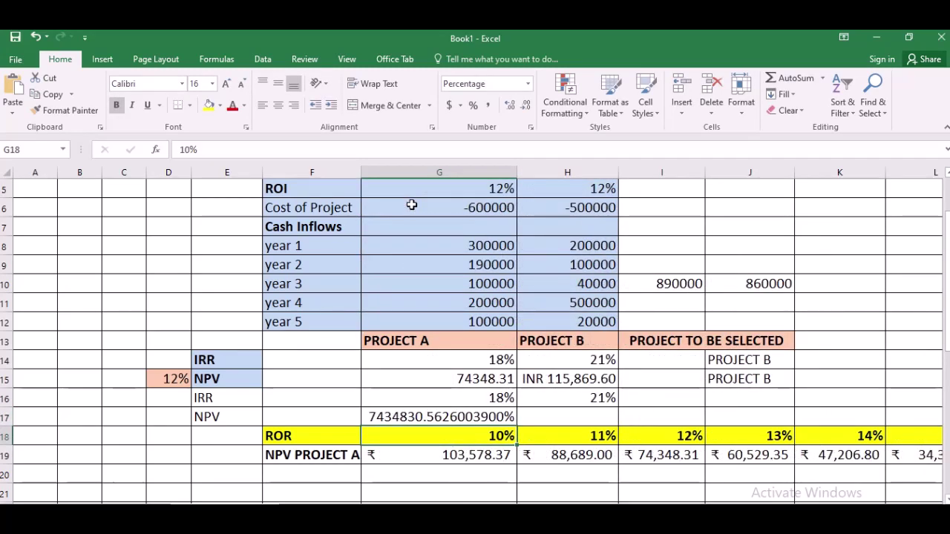
Step: Reduce the percentage format of Project A's new NPV in G17 to 2 decimal places
click(410, 418)
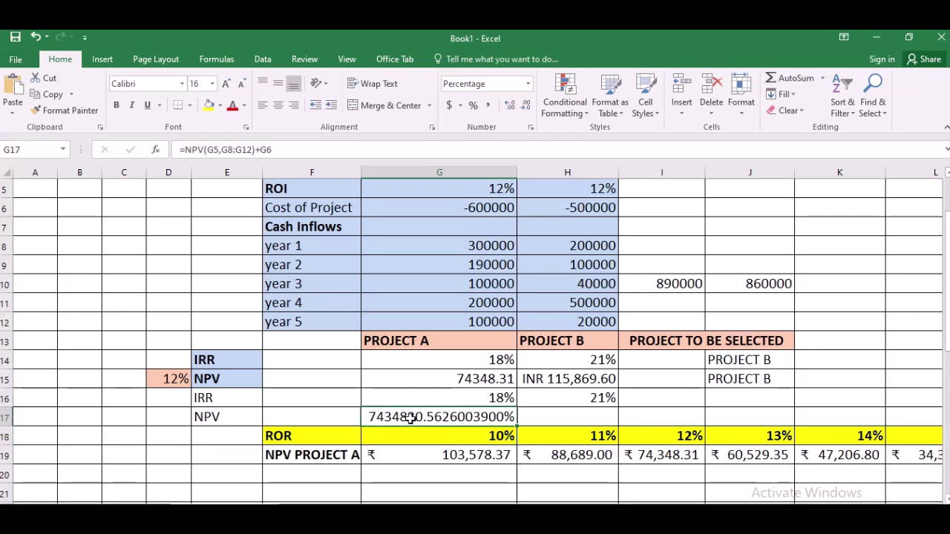
right_click(412, 420)
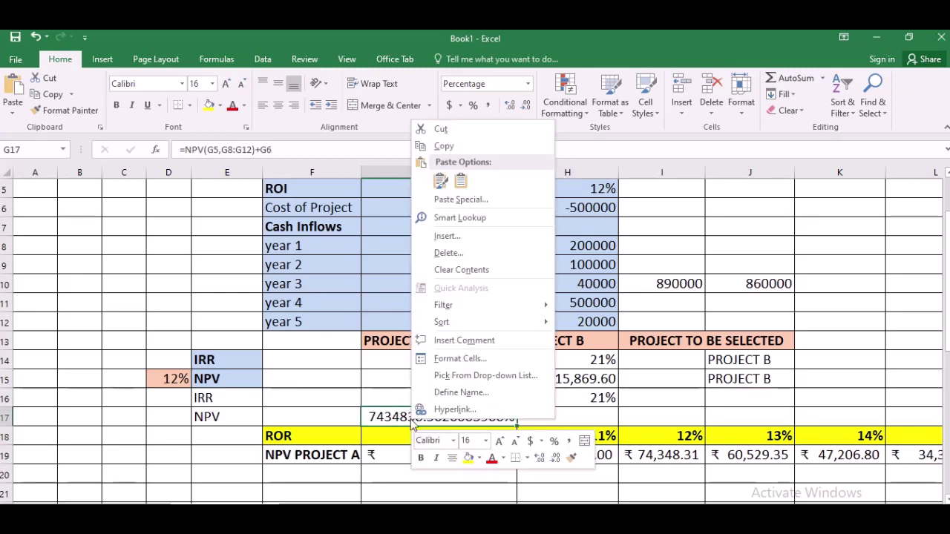
click(452, 360)
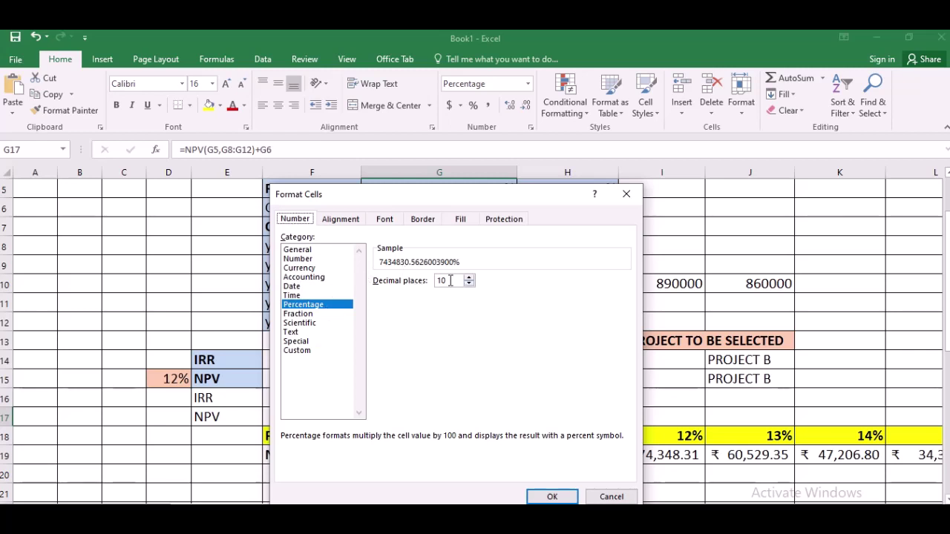
drag(449, 281, 438, 285)
text(2)
click(558, 497)
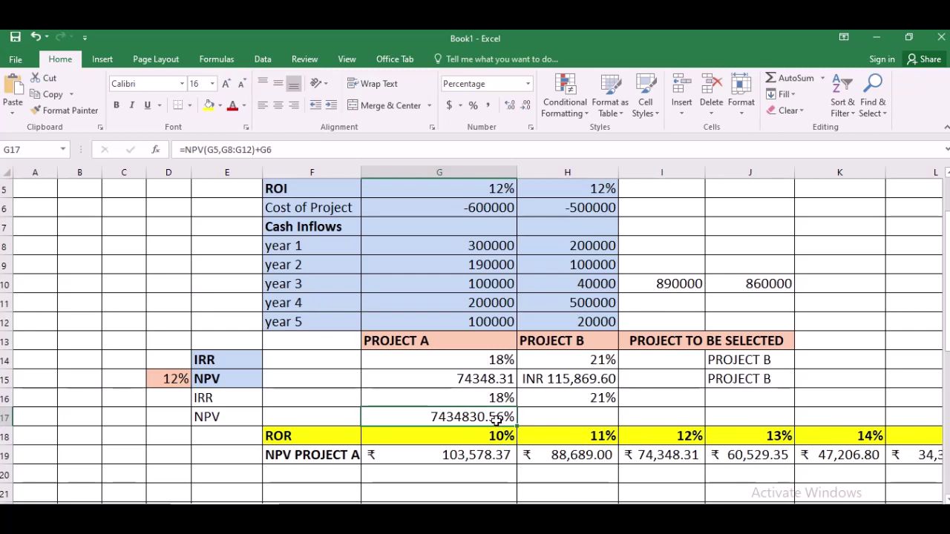
double_click(495, 420)
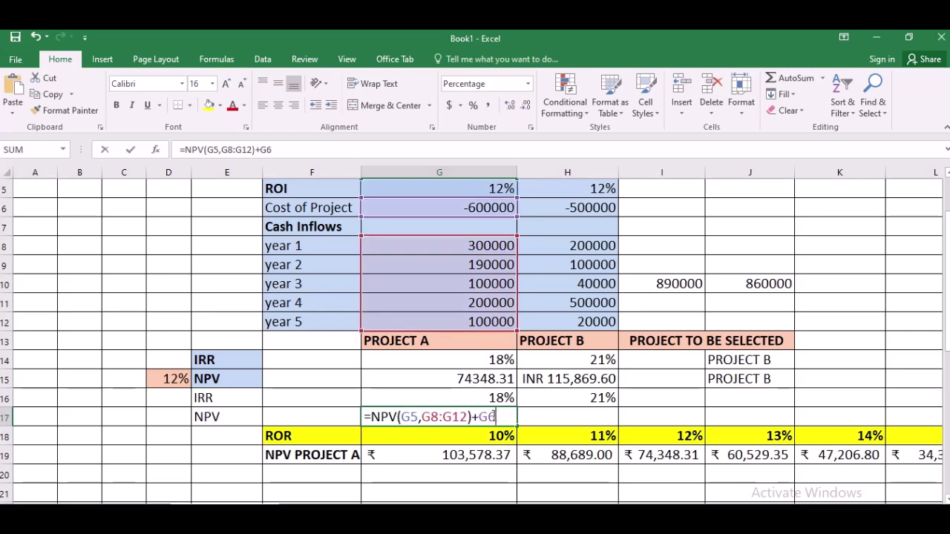
click(522, 417)
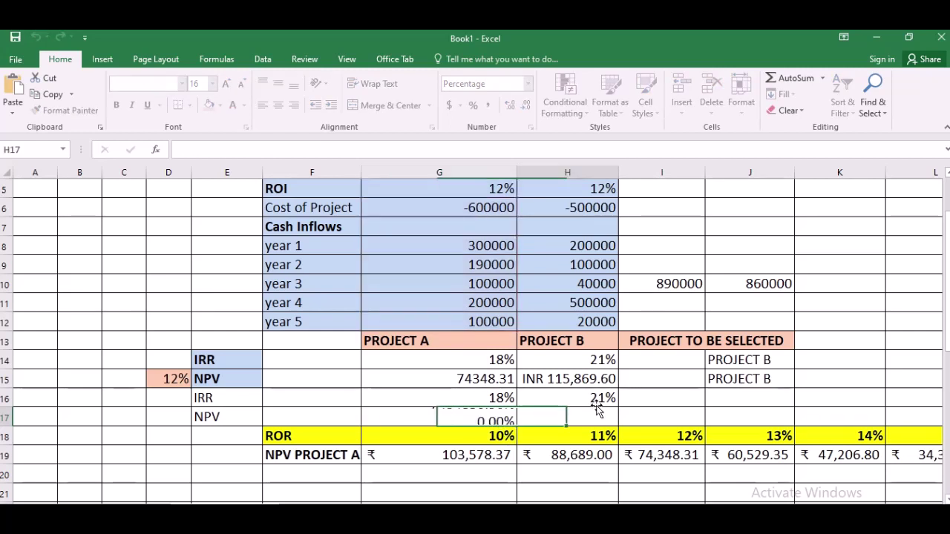
right_click(459, 417)
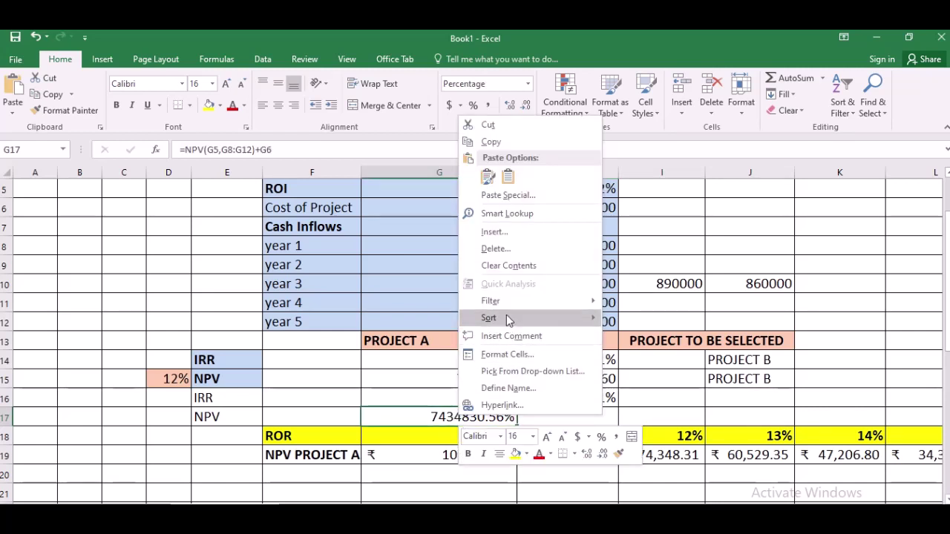
mouse_move(506, 316)
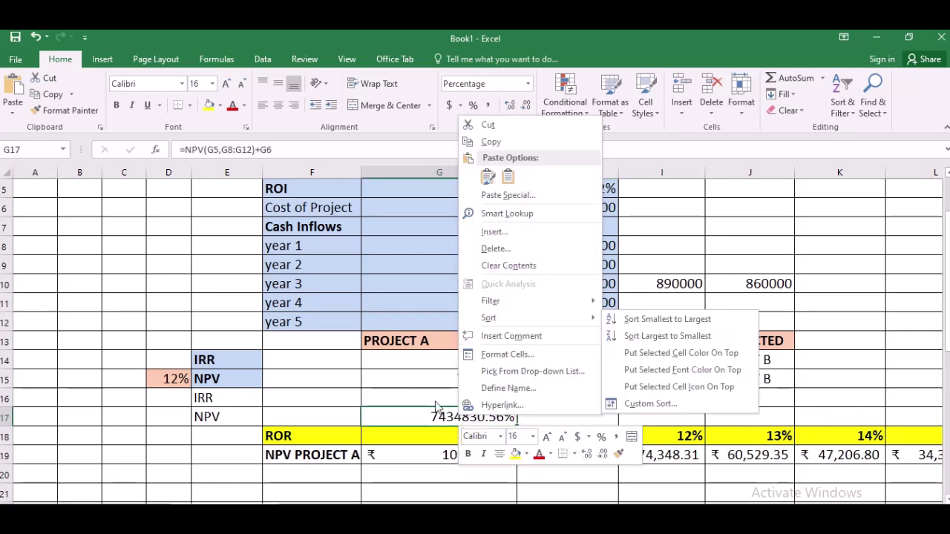
click(556, 356)
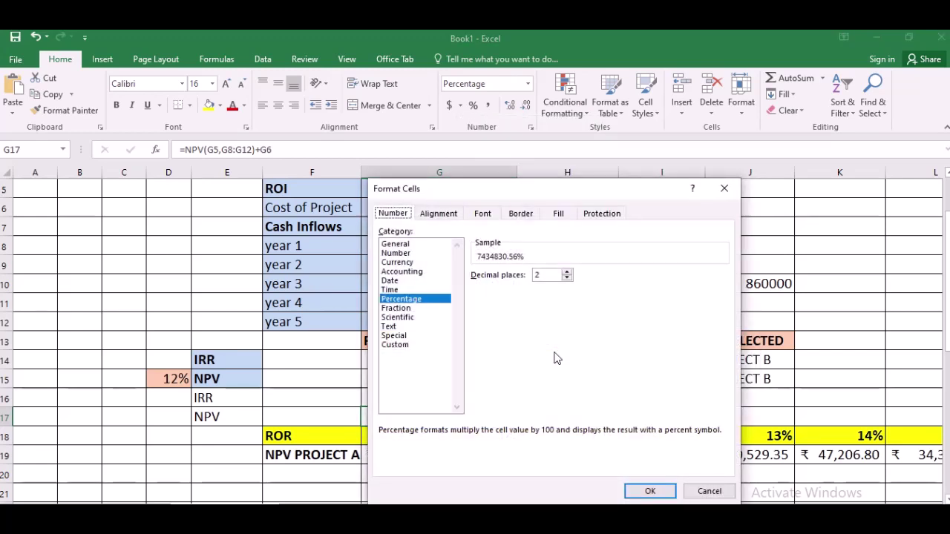
click(399, 262)
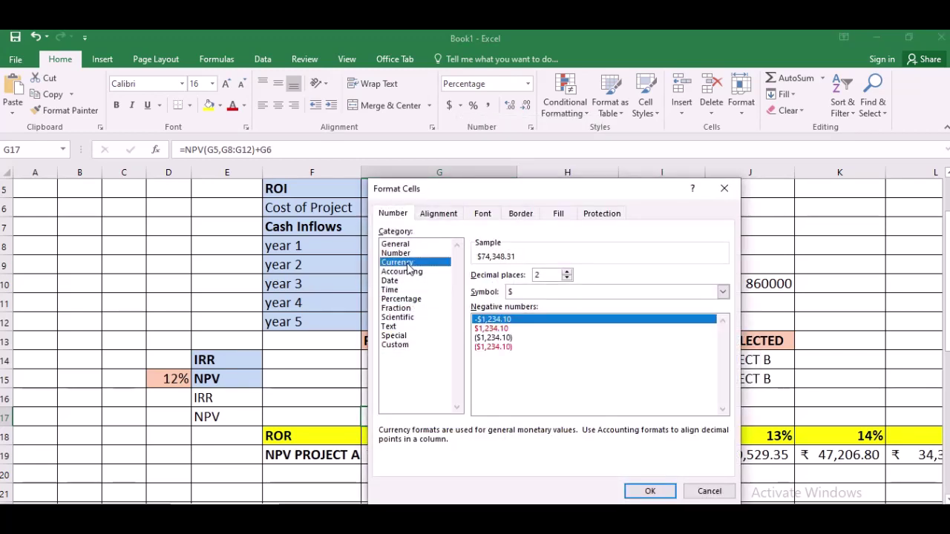
click(602, 293)
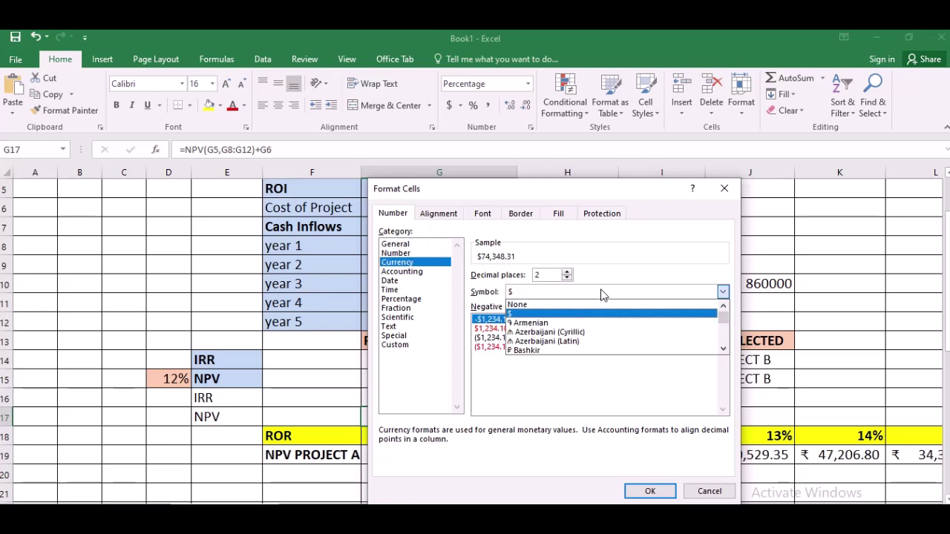
click(723, 293)
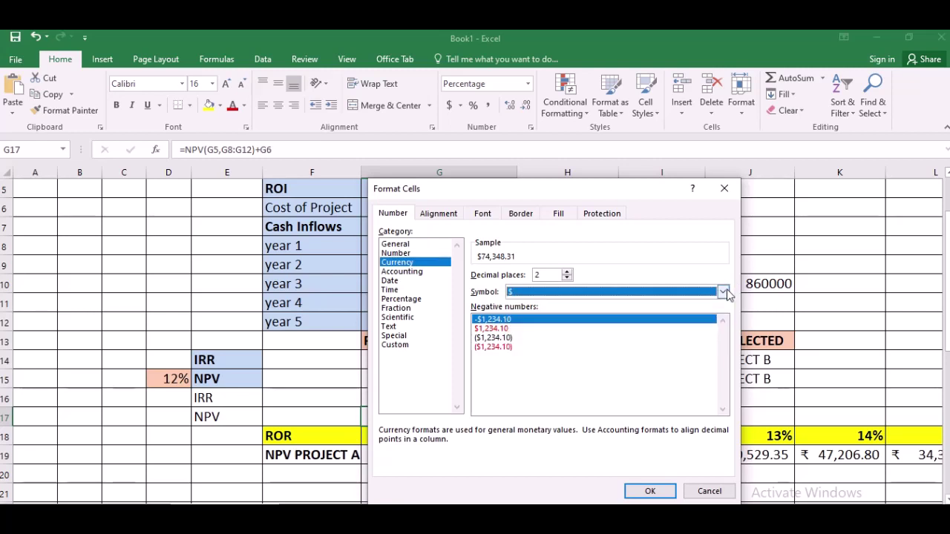
key(h)
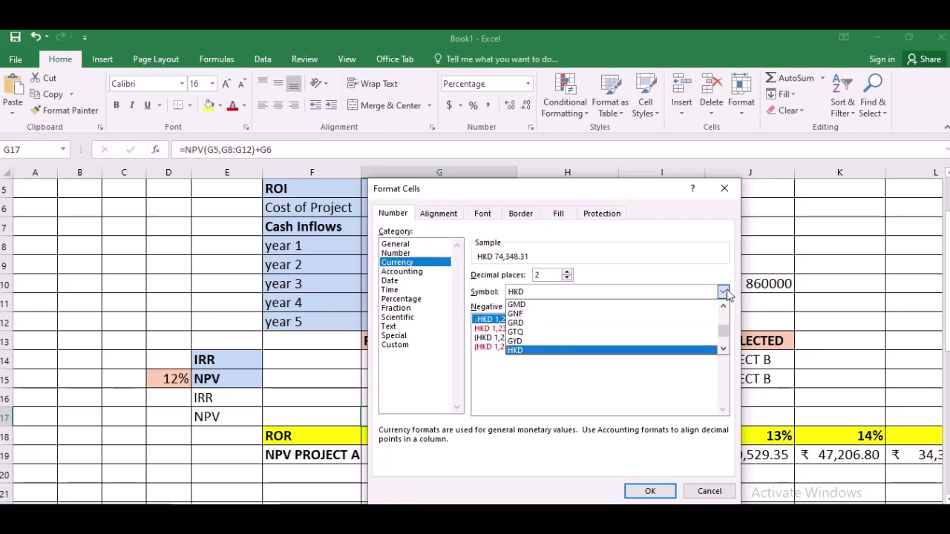
key(i)
key(n)
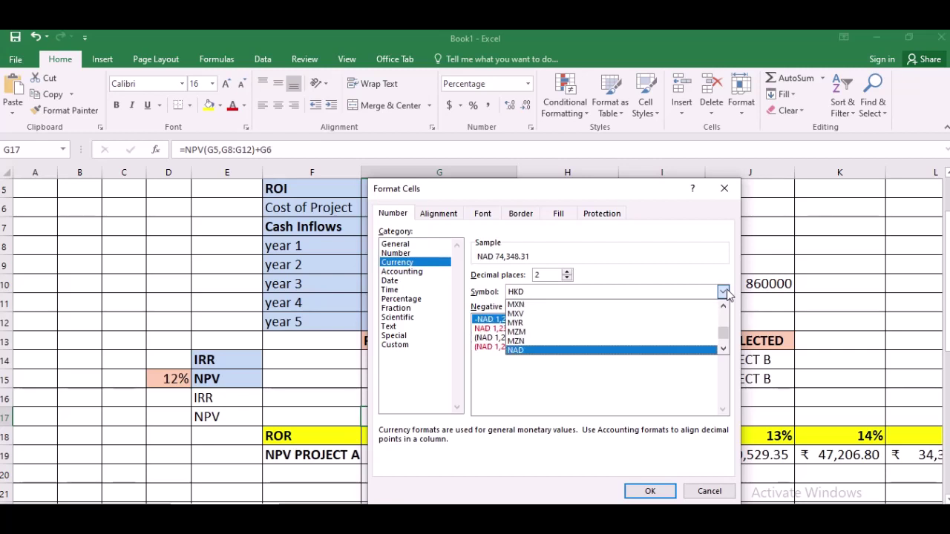
click(726, 291)
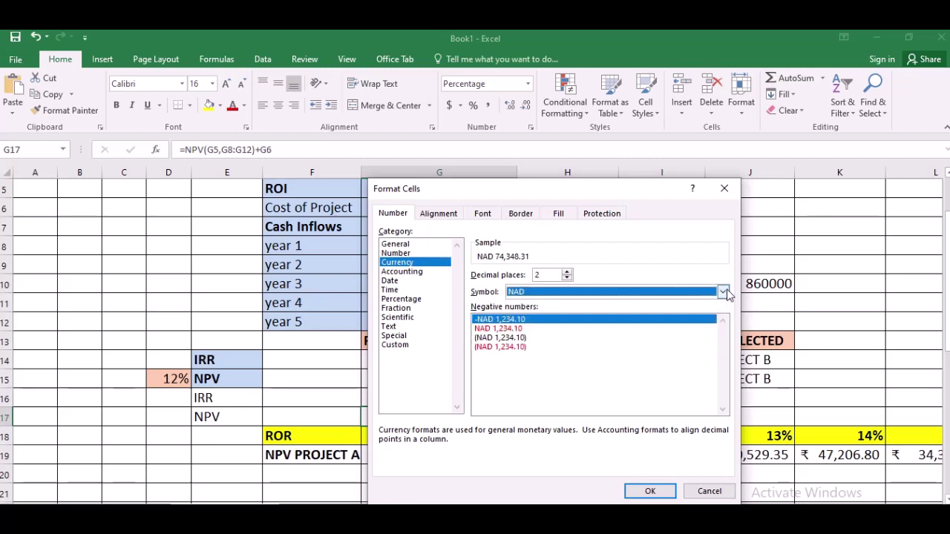
click(724, 292)
key(h)
mouse_move(723, 331)
mouse_down()
mouse_move(724, 341)
mouse_move(718, 324)
mouse_up()
key(Escape)
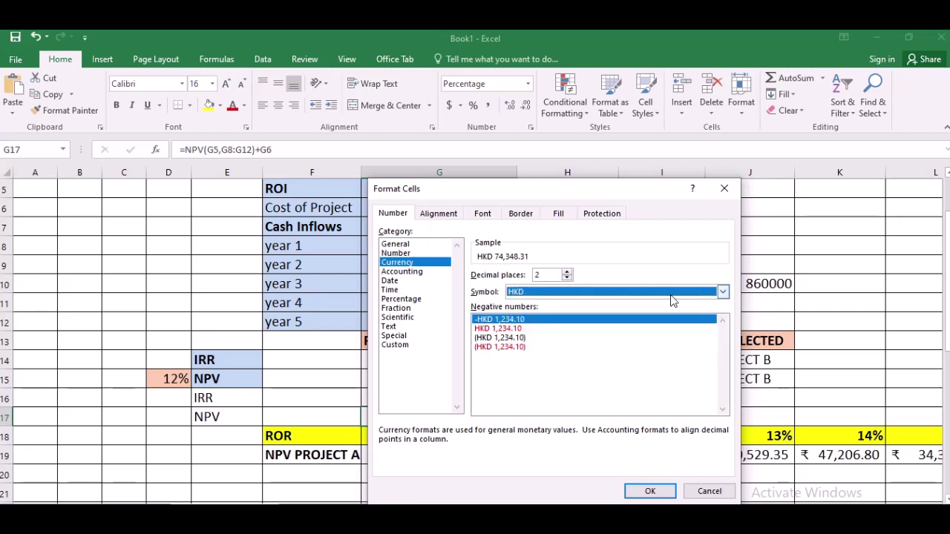
click(723, 292)
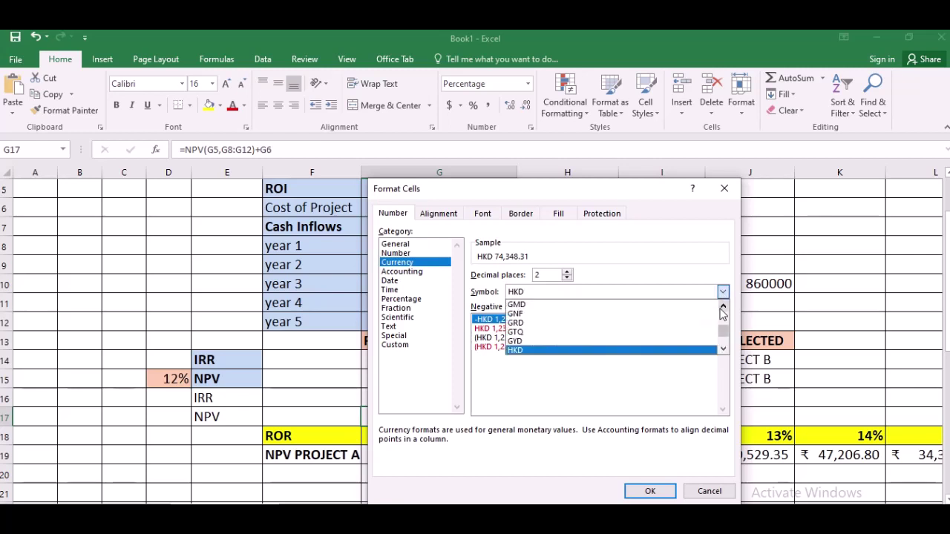
drag(723, 333, 717, 314)
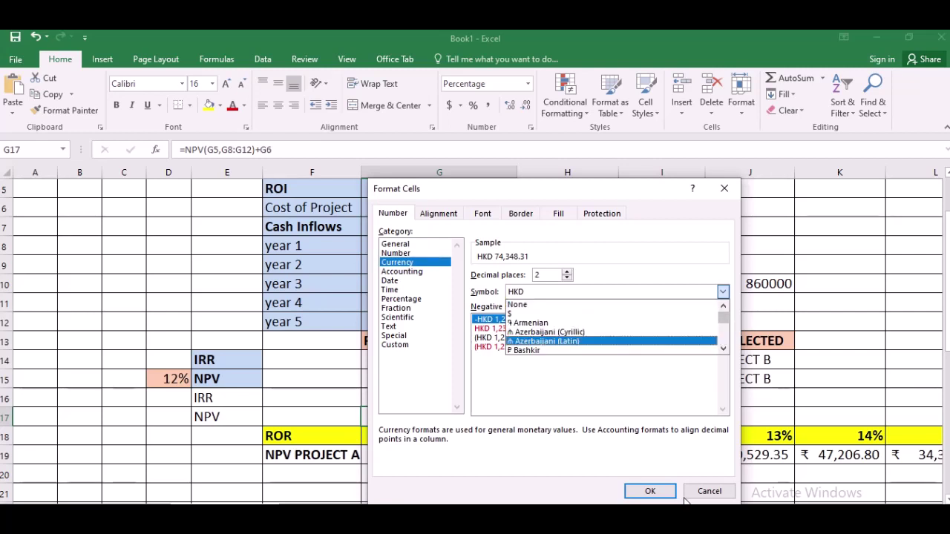
click(708, 491)
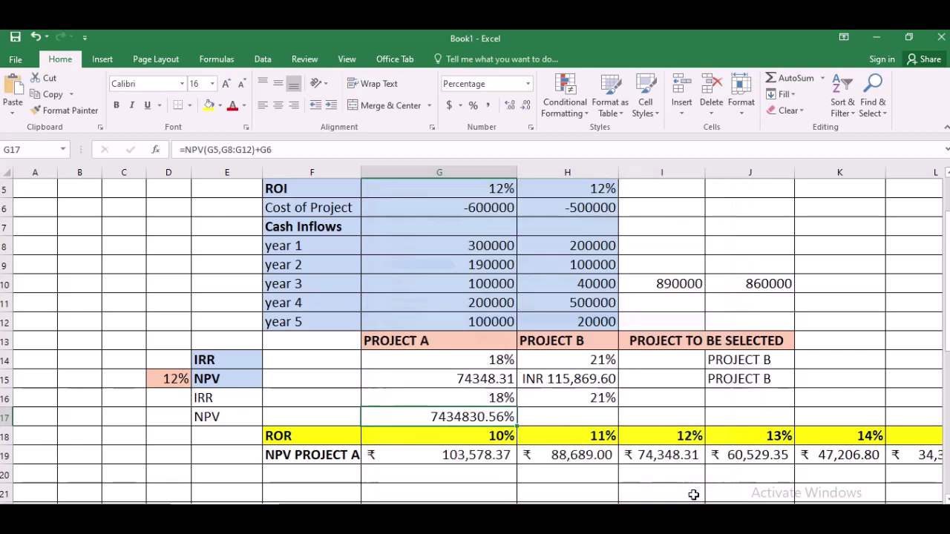
Step: Format Project A's new NPV in G17 as Accounting with the ₹ Hindi symbol
click(460, 105)
click(484, 211)
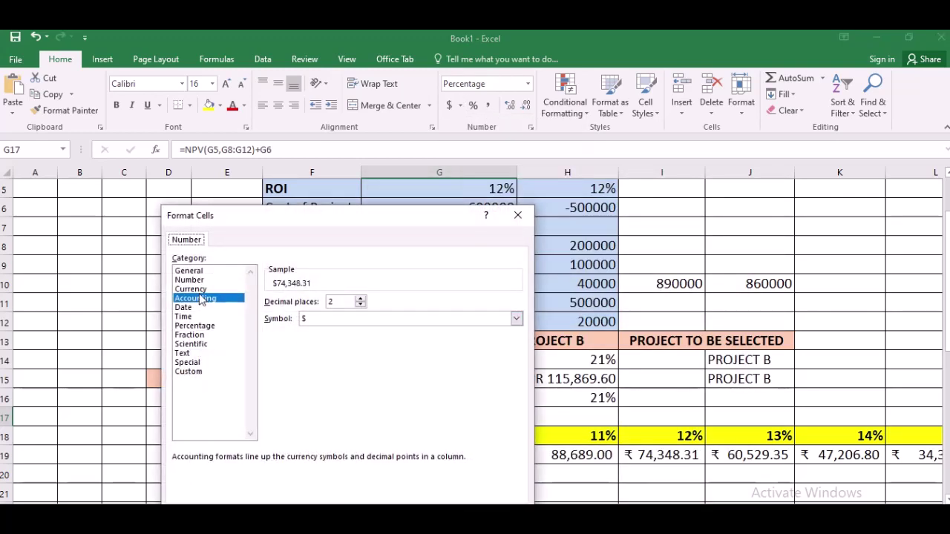
click(516, 321)
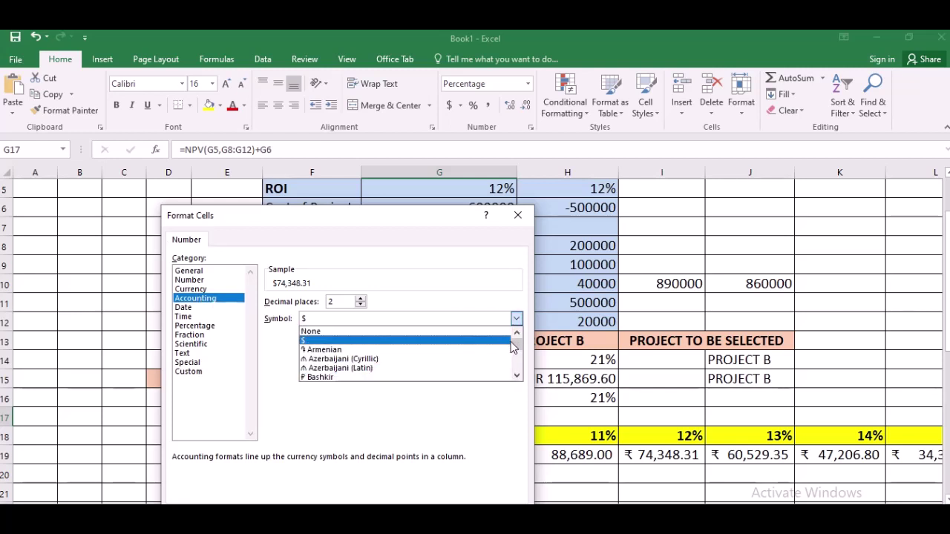
drag(520, 349, 517, 346)
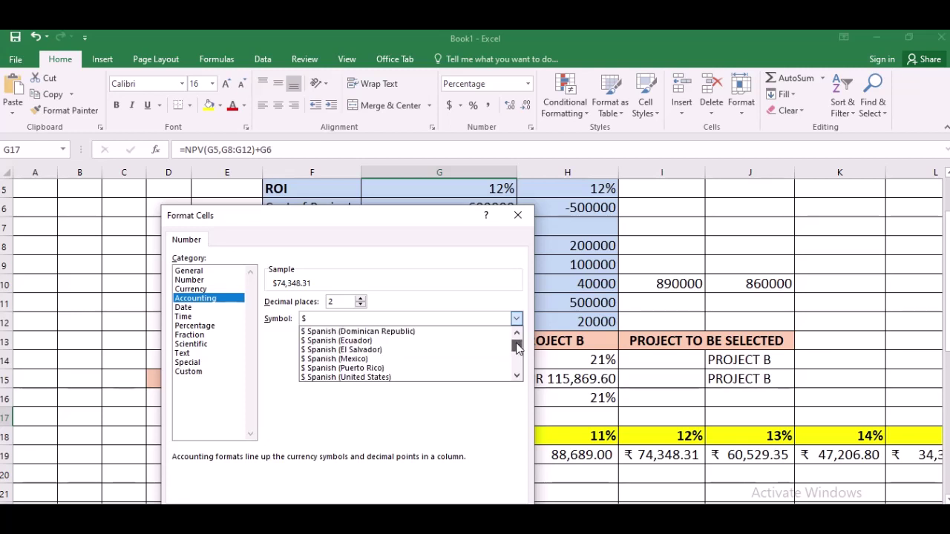
click(451, 321)
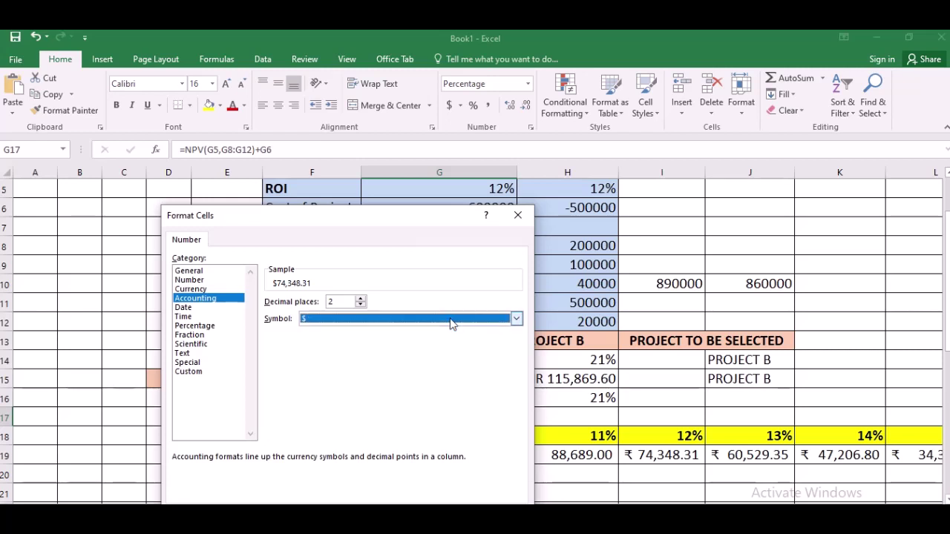
click(451, 321)
key(h)
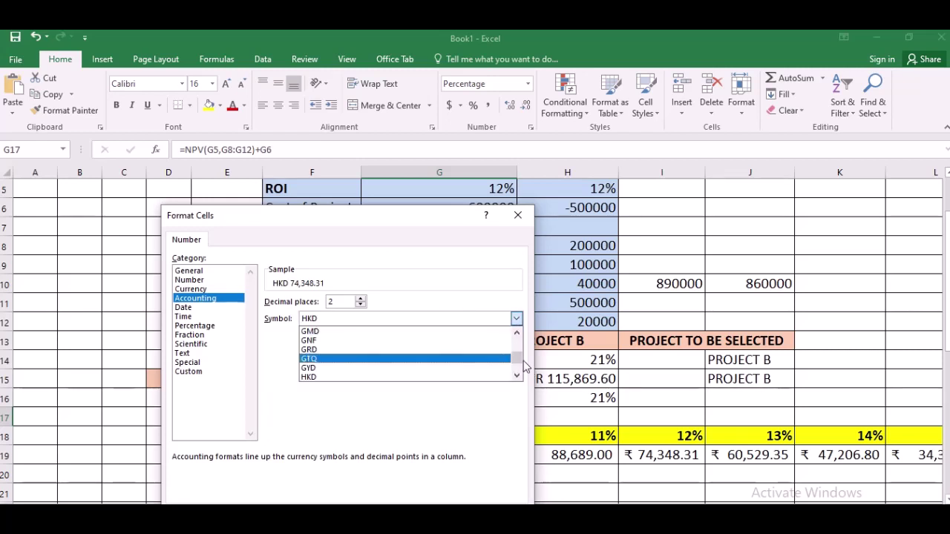
drag(518, 359, 518, 353)
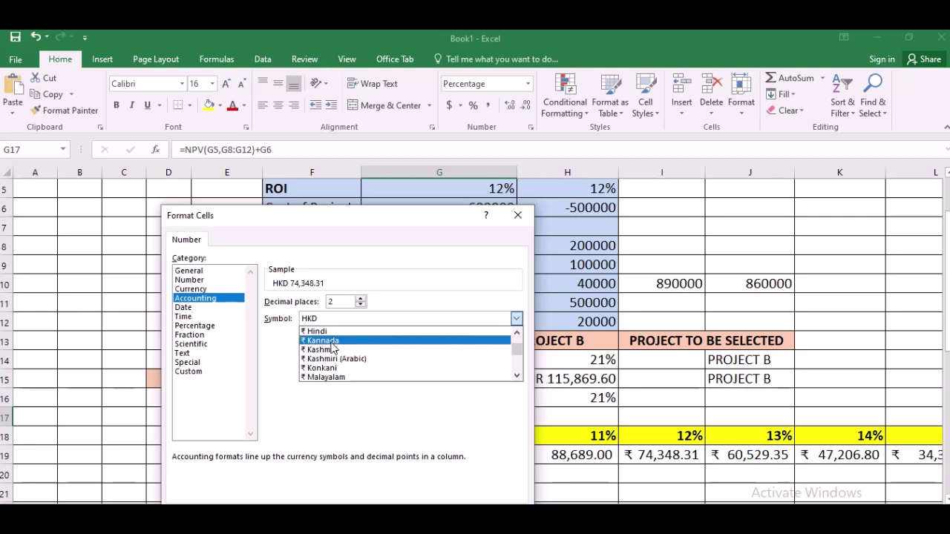
click(311, 334)
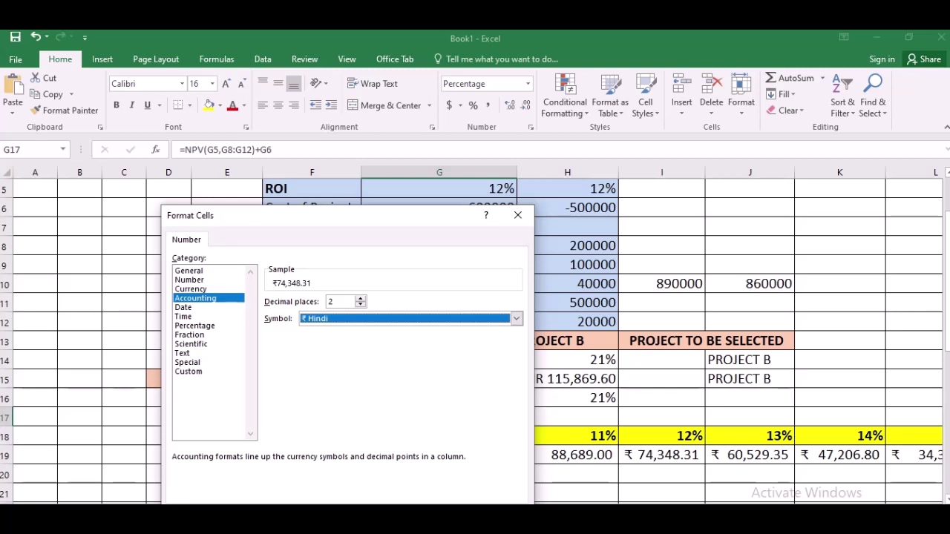
key(Return)
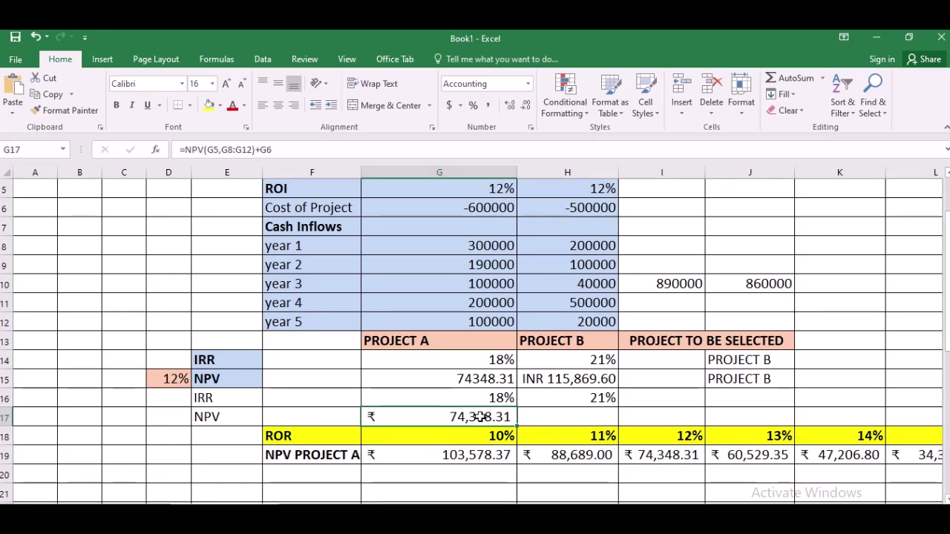
Step: Format Project A's original NPV in G15 as Accounting with the INR currency symbol
click(479, 380)
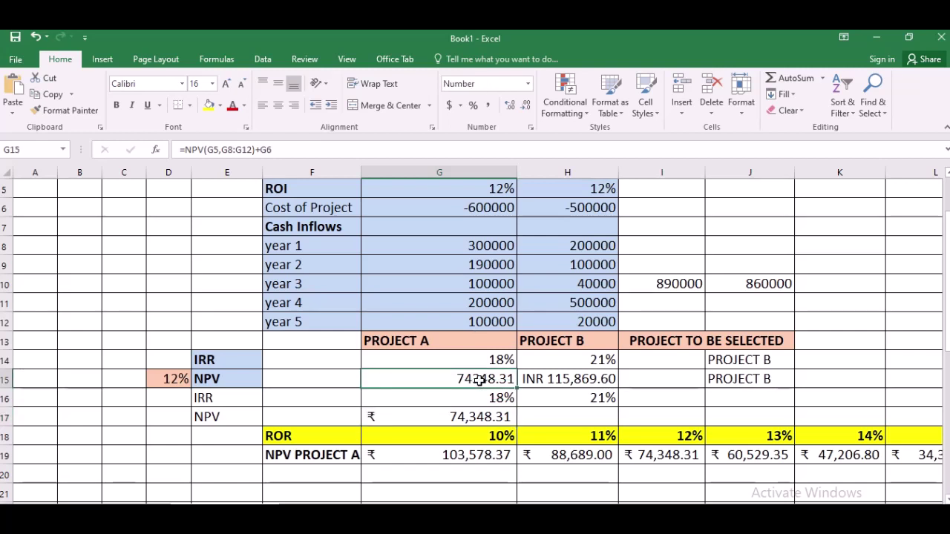
click(460, 107)
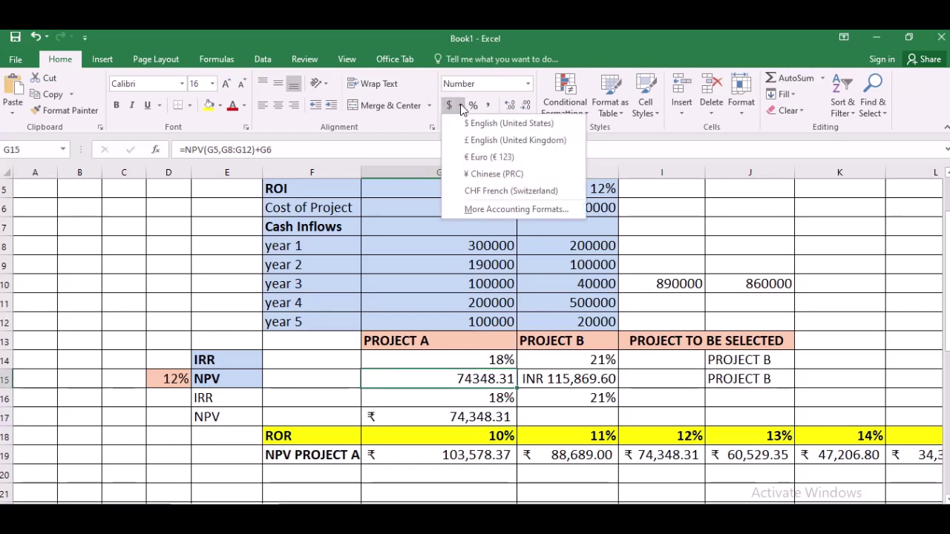
click(487, 210)
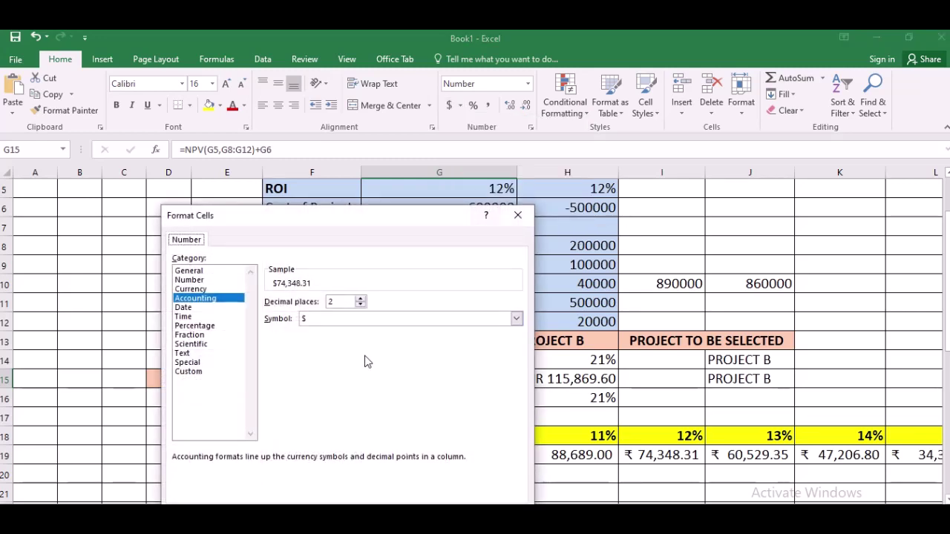
click(516, 319)
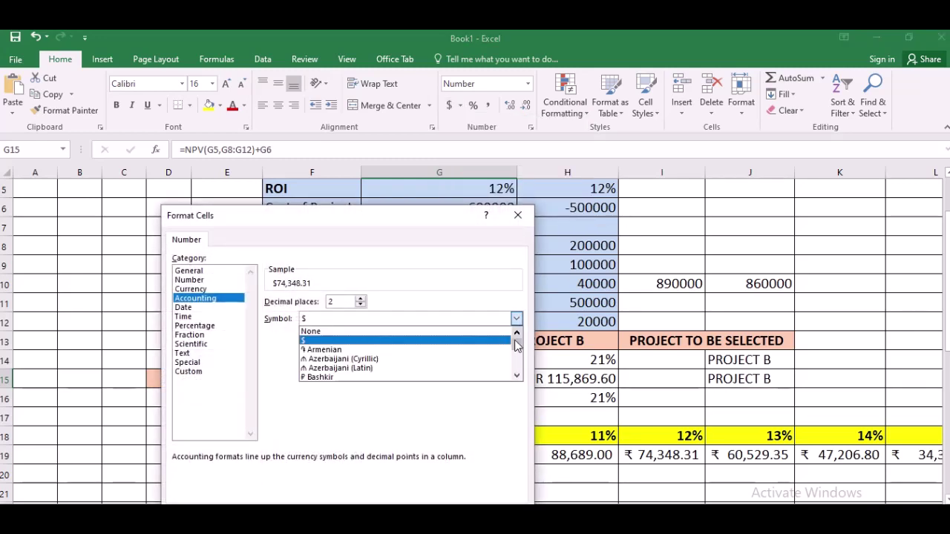
drag(517, 345, 517, 352)
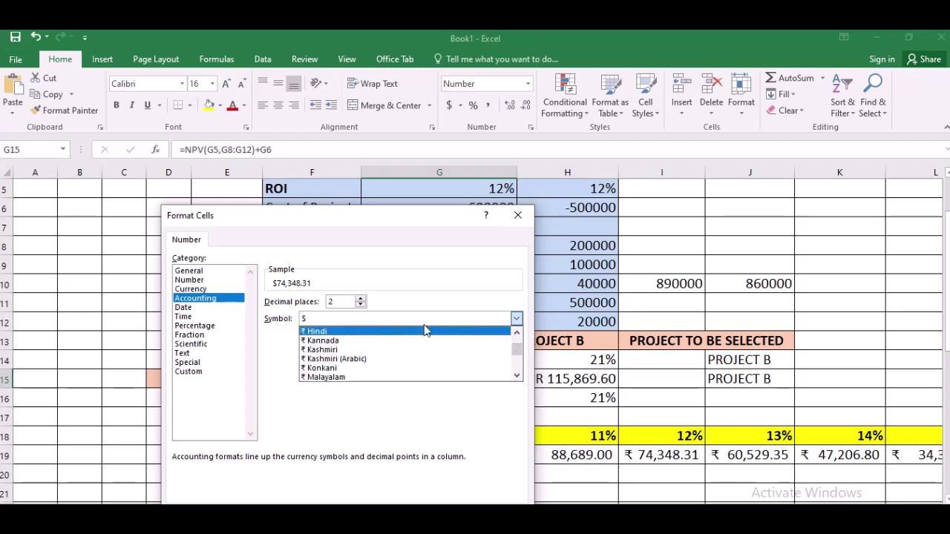
key(Escape)
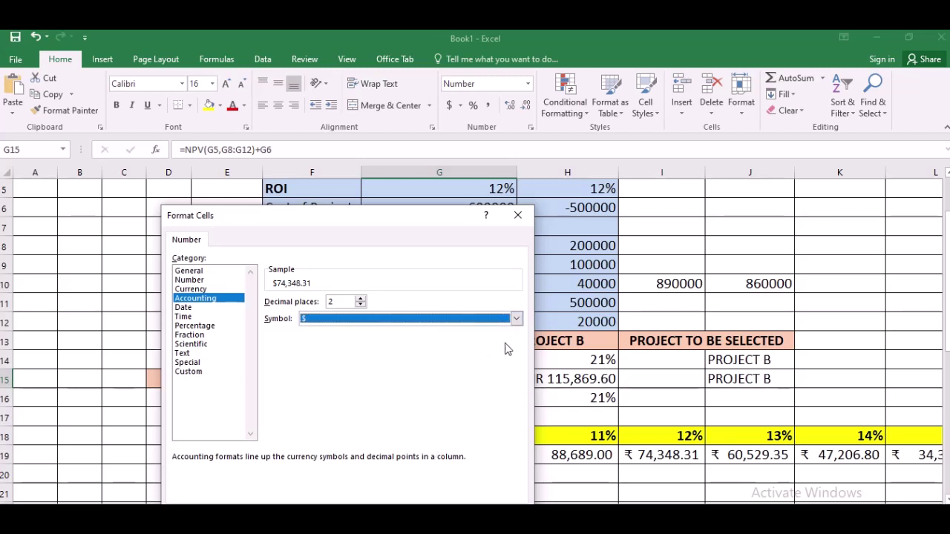
click(516, 319)
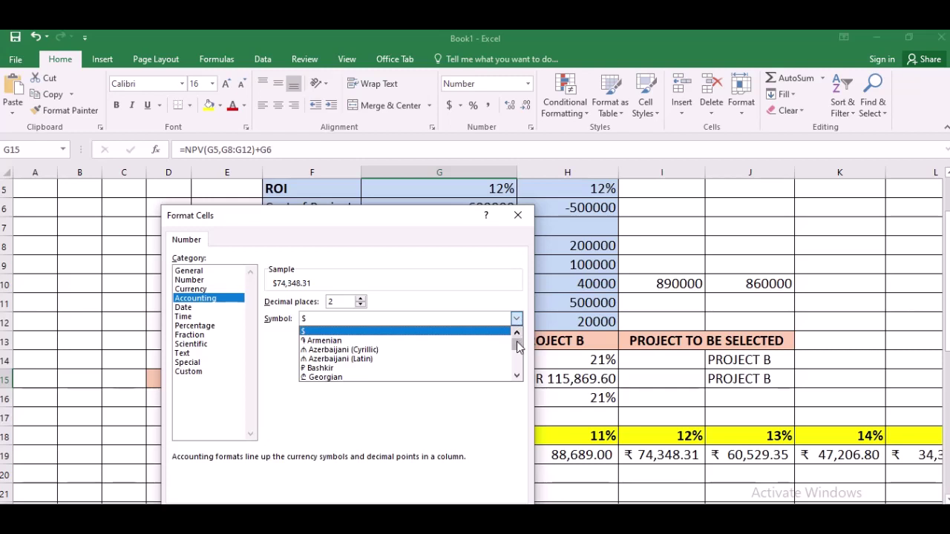
drag(517, 343, 516, 357)
click(483, 321)
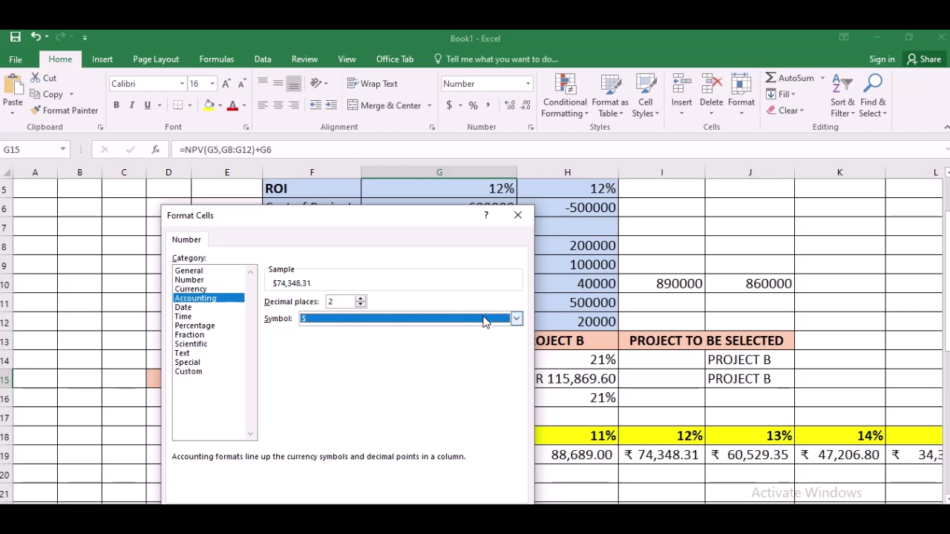
click(483, 322)
text(IN)
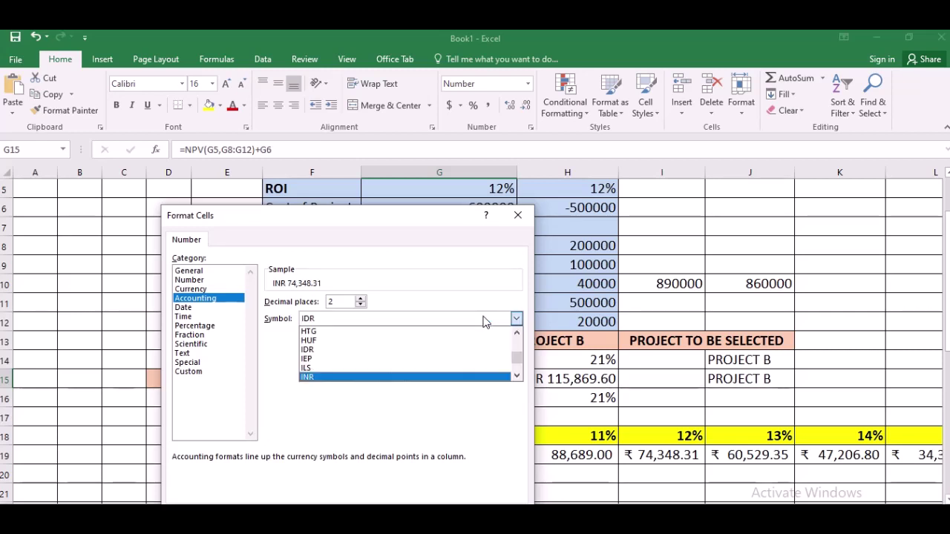
click(469, 379)
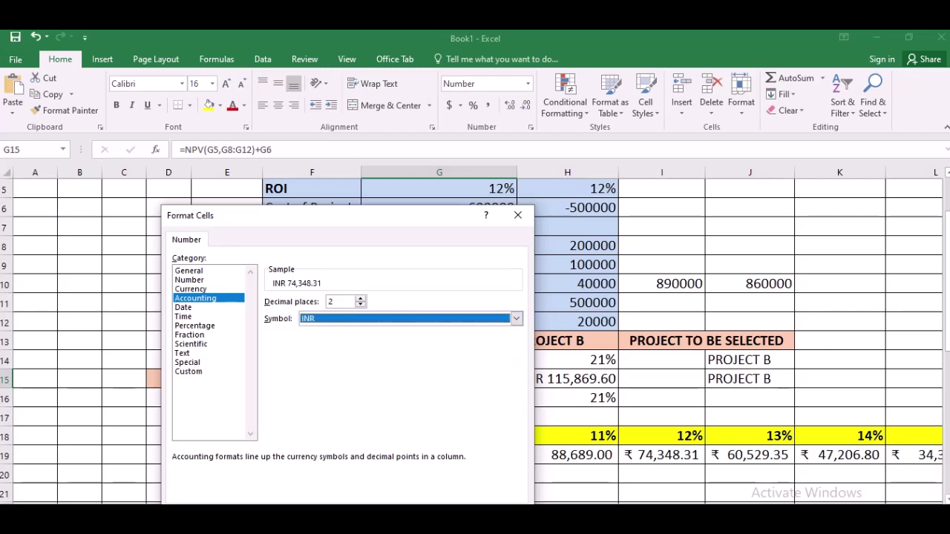
key(Return)
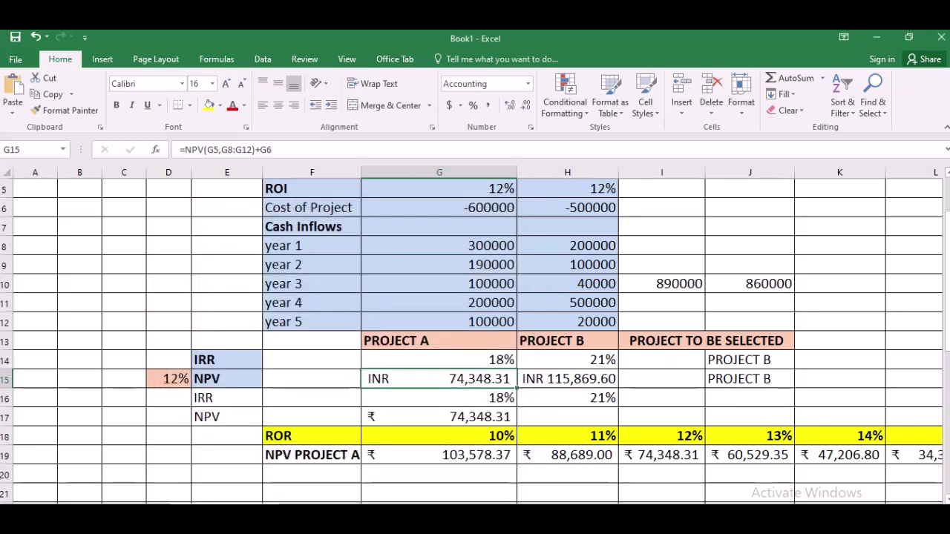
Step: Calculate Project B's NPV in H17 with the formula =NPV(H5,H8:H12)+H6
click(539, 412)
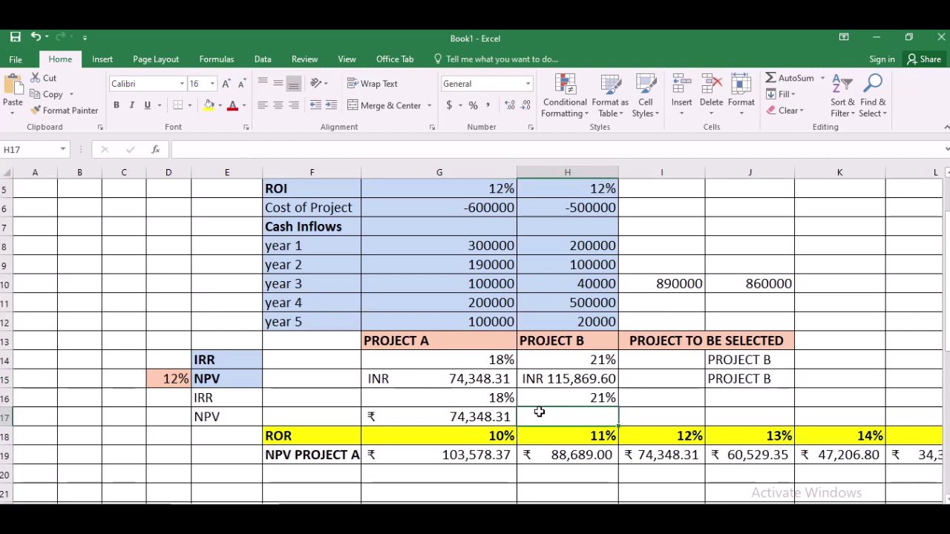
text(=NPV)
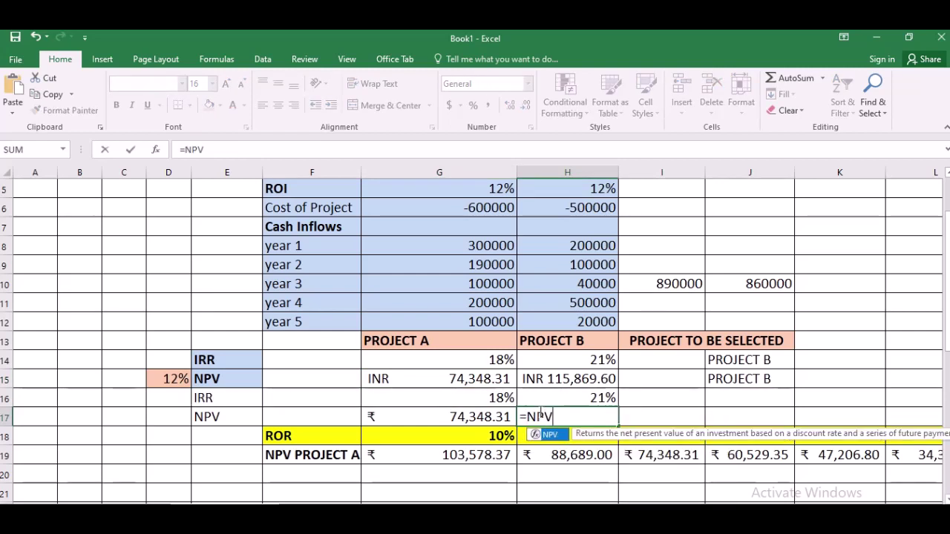
text(()
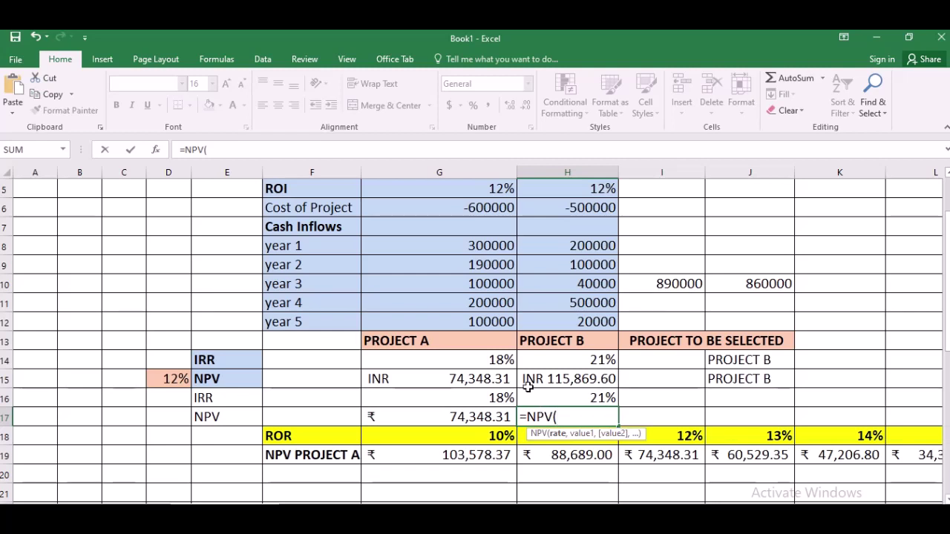
click(608, 189)
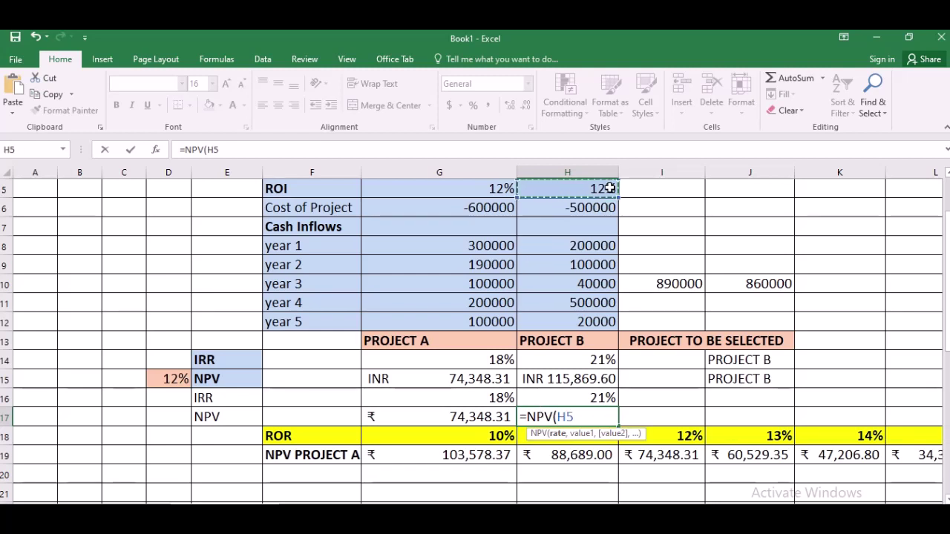
text(,)
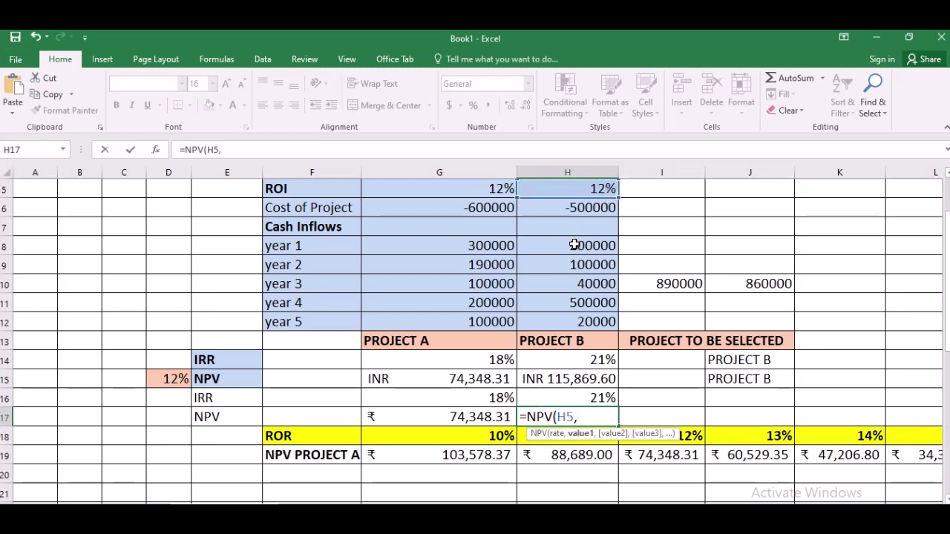
drag(578, 245, 567, 317)
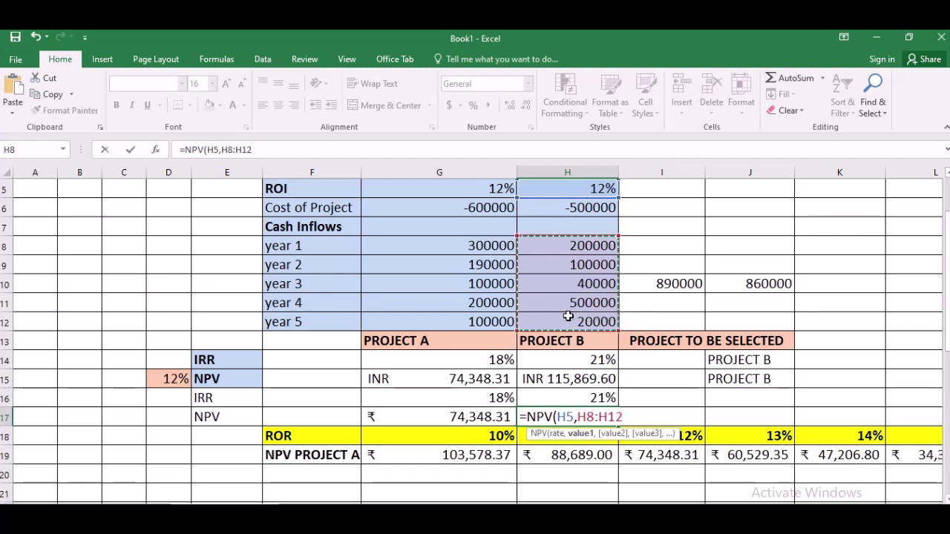
text(,)
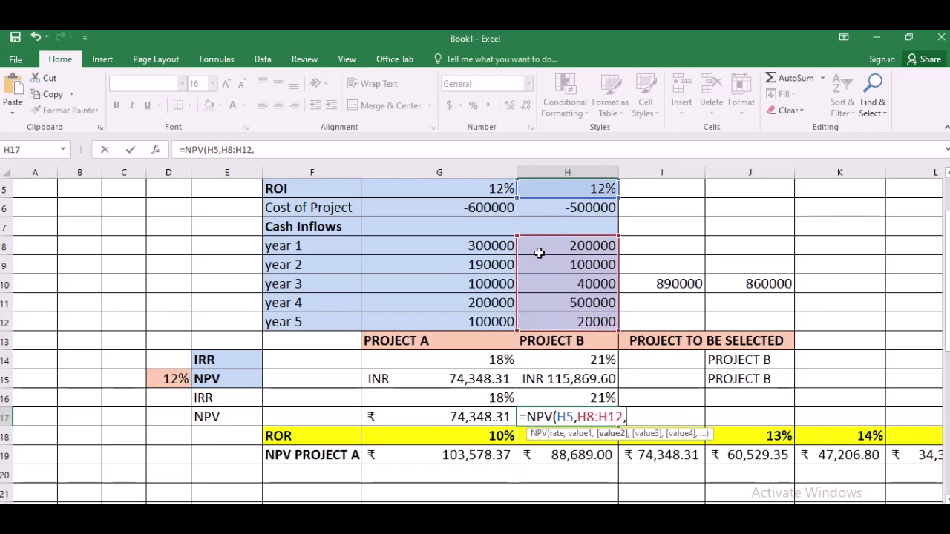
key(BackSpace)
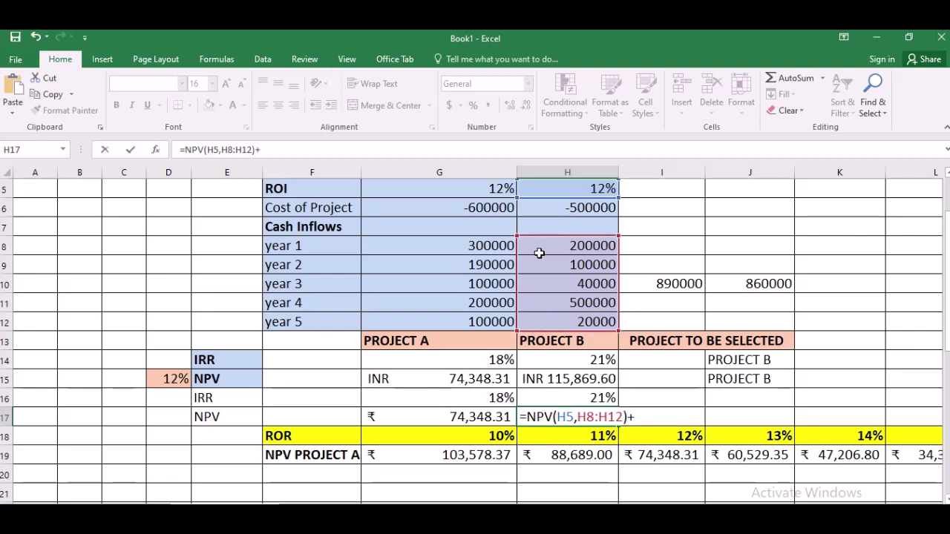
click(563, 212)
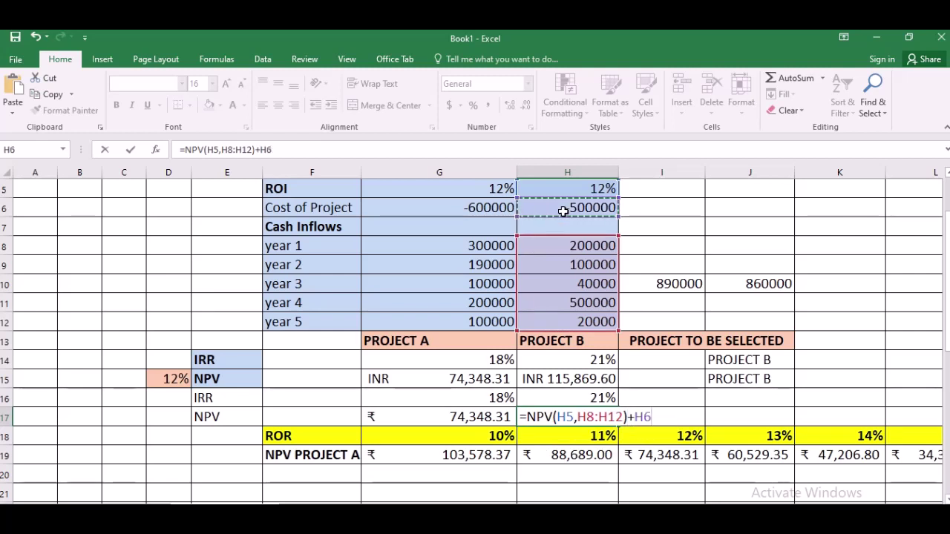
key(Return)
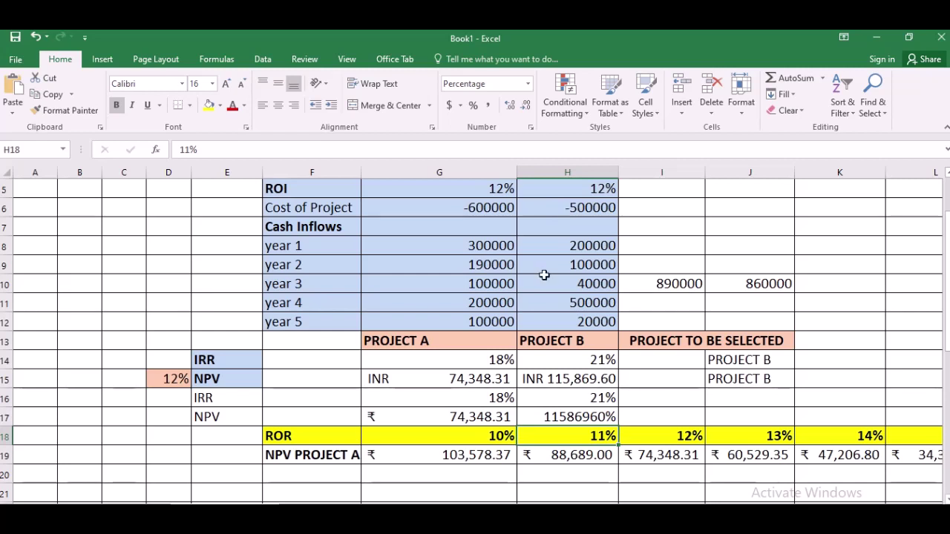
Step: Copy the rupee accounting format from G17 to Project B's new NPV in H17 with Format Painter
click(495, 420)
click(65, 110)
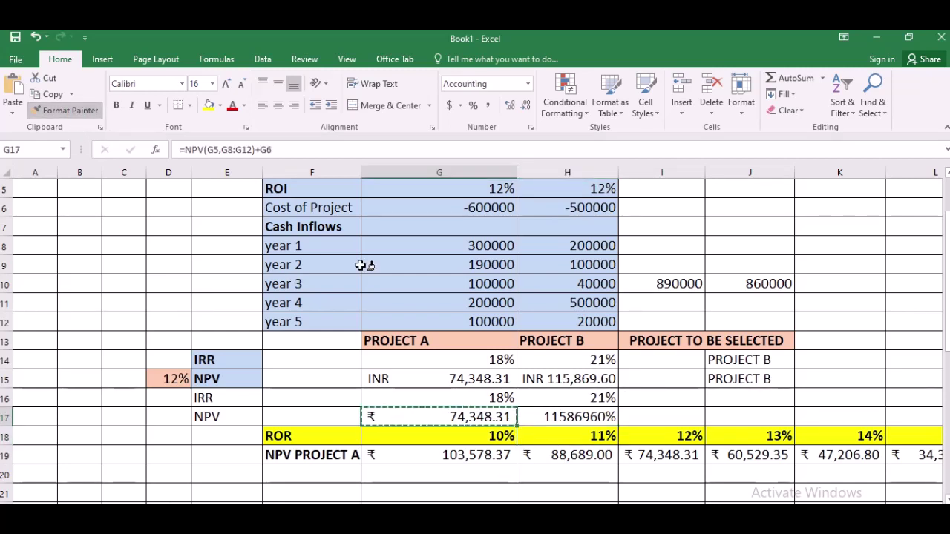
click(539, 417)
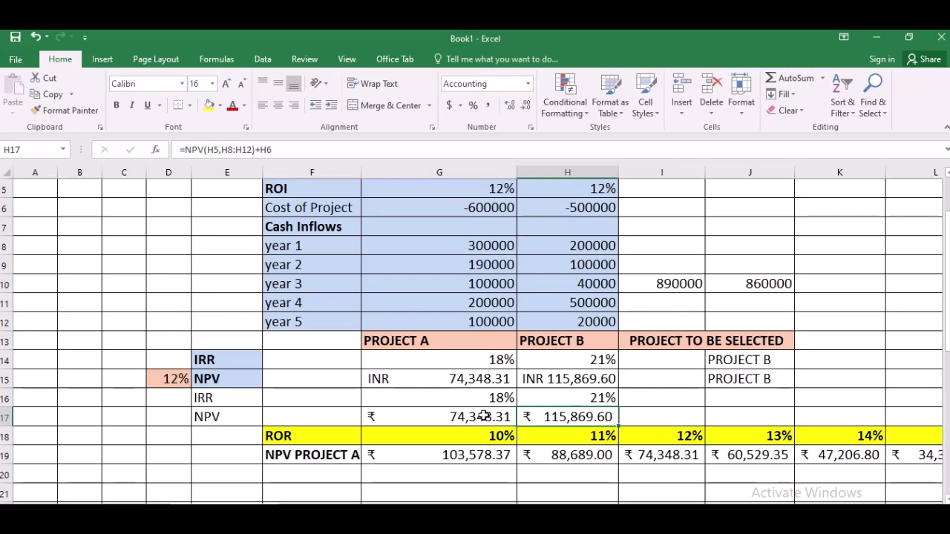
Step: Copy the rupee accounting format from G17 to Project A's original NPV in G15 with Format Painter
click(406, 419)
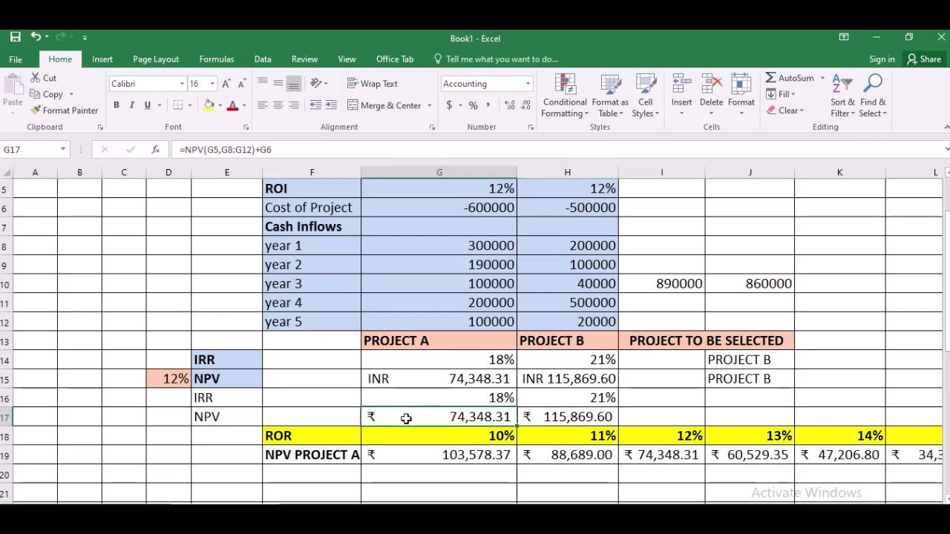
click(71, 110)
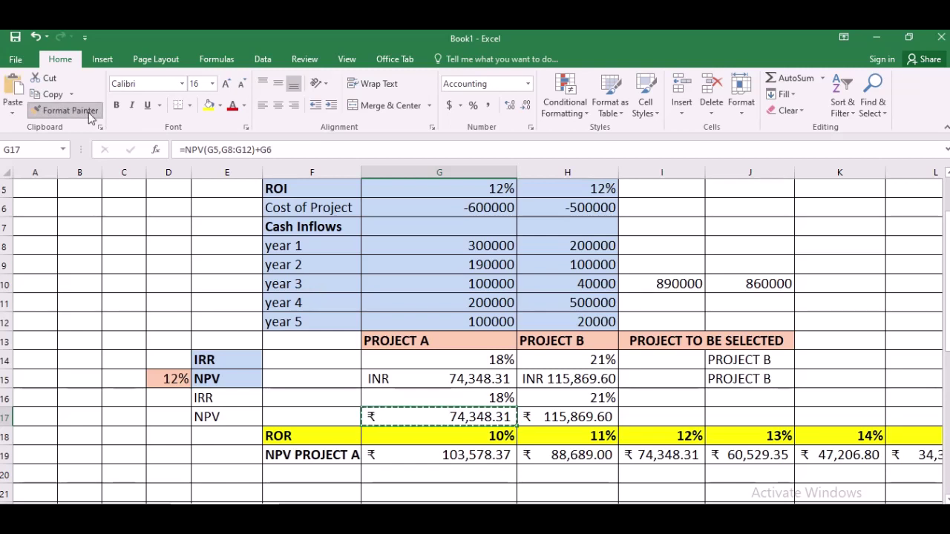
click(450, 375)
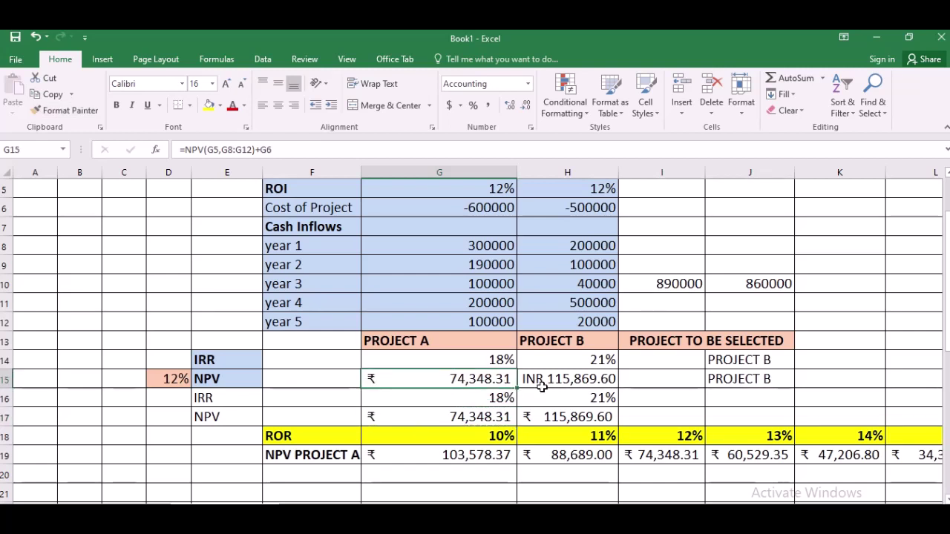
click(641, 384)
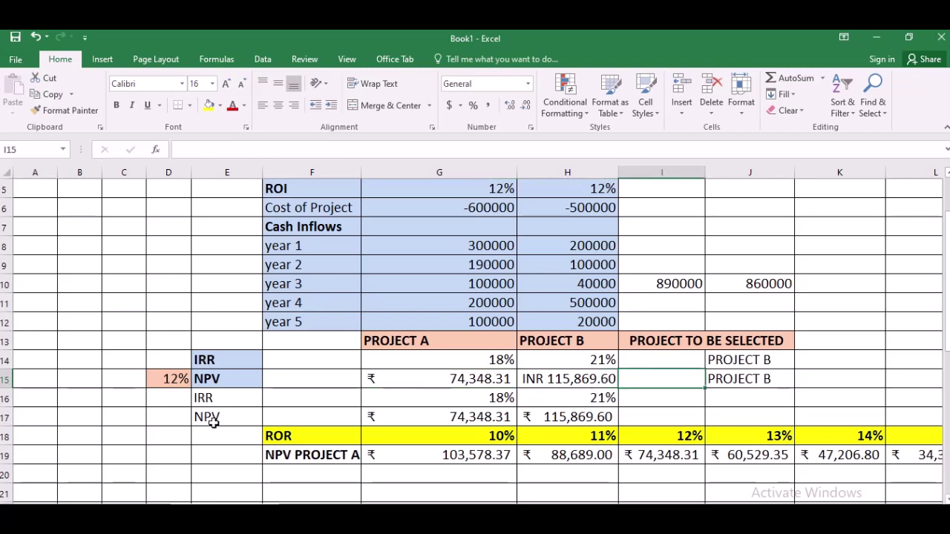
Step: Examine the IF formula in J14 that compares the two projects' IRRs, including its true and false results
click(216, 398)
drag(215, 398, 547, 416)
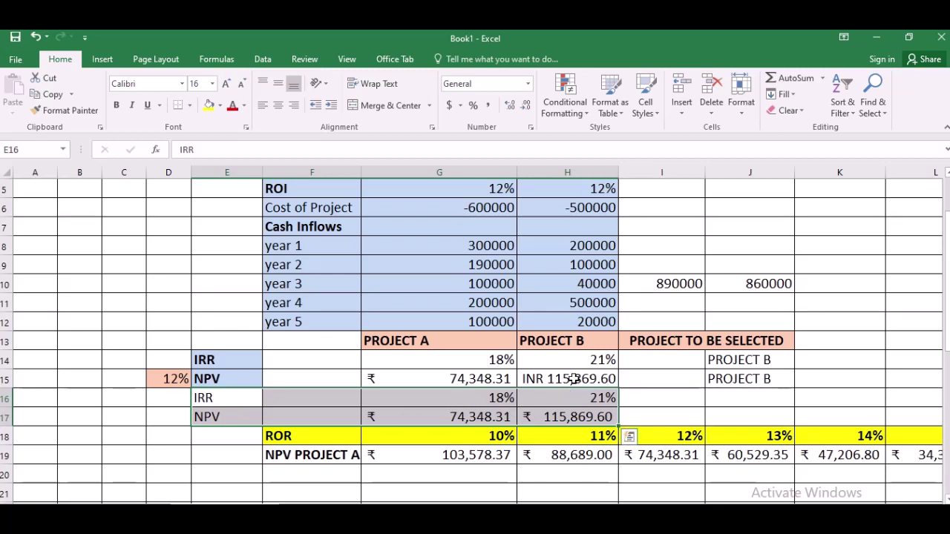
double_click(760, 359)
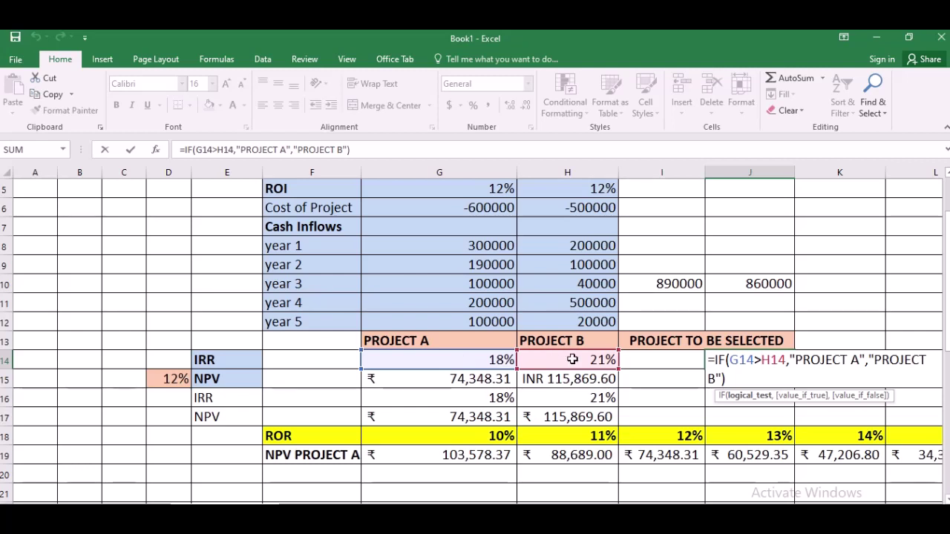
click(847, 361)
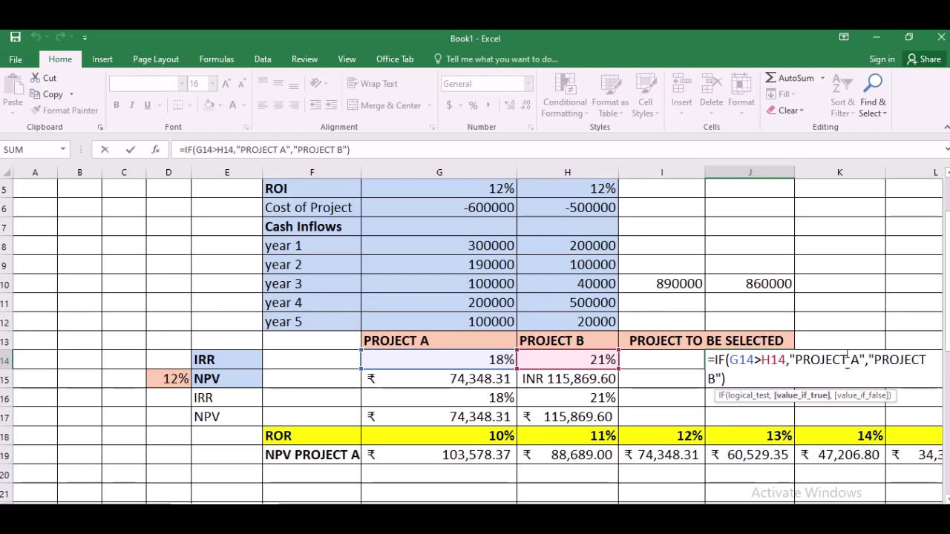
click(888, 360)
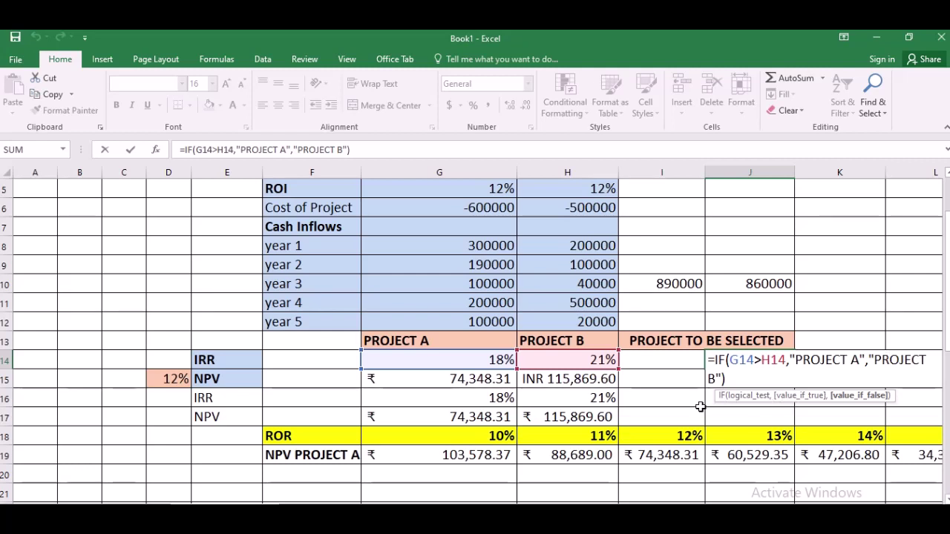
key(Return)
key(ctrl+d)
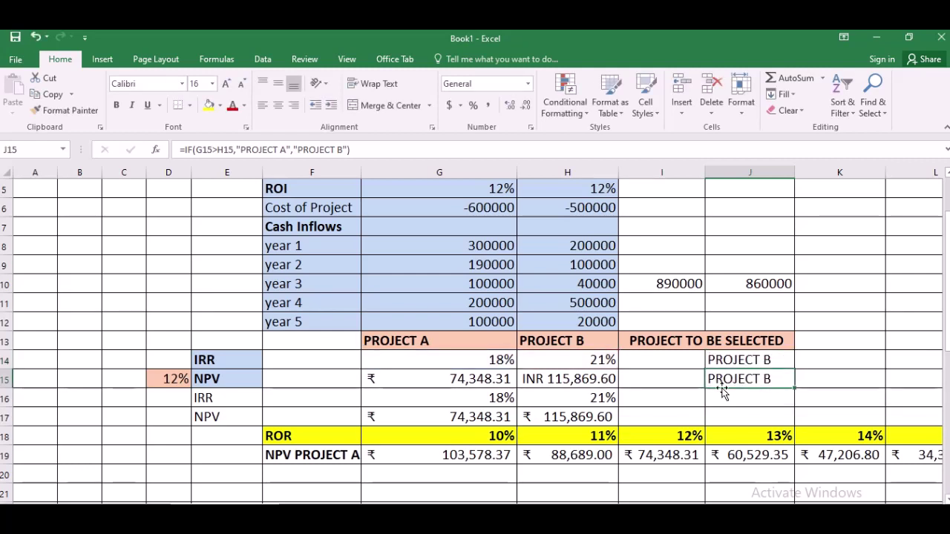
Step: Fill the project-selection IF formula from J15 down through J17 for the new IRR and NPV rows
click(595, 361)
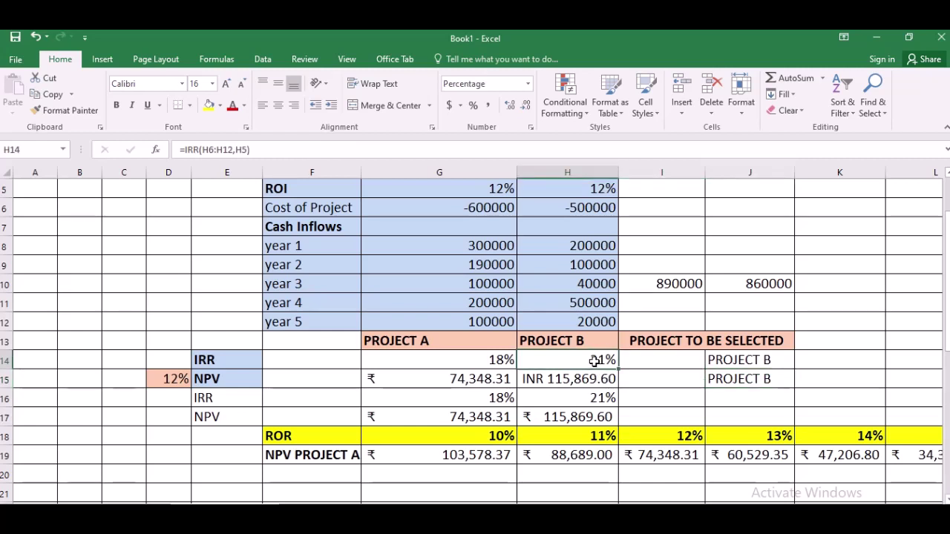
click(750, 361)
click(766, 378)
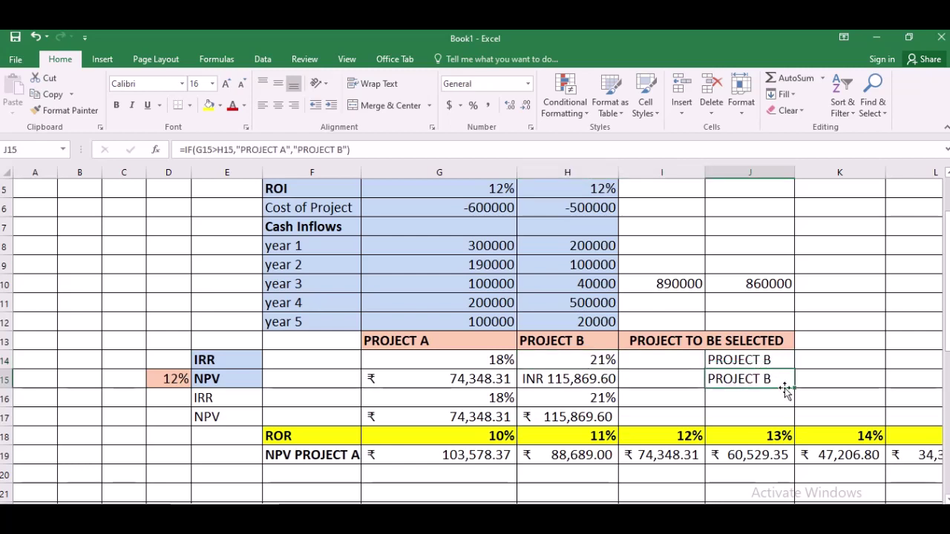
drag(793, 409, 791, 424)
click(831, 386)
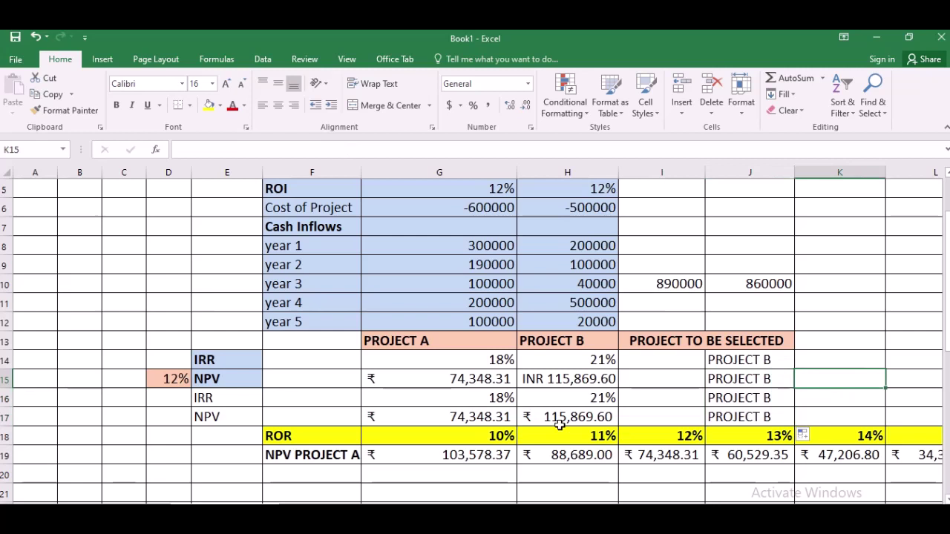
Step: Replace Project A's IRR in G16 with 19% and check the selection formula in J16
click(504, 397)
key(Delete)
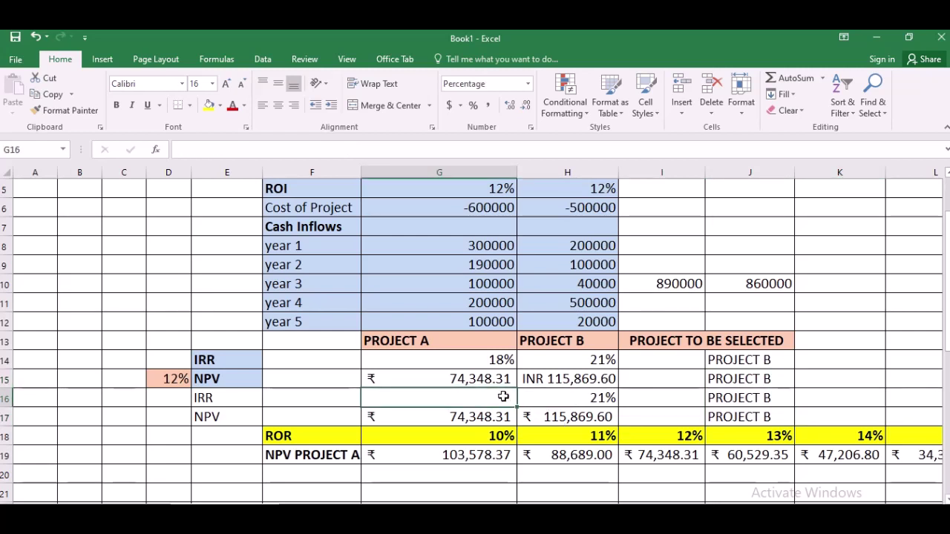
text(1)
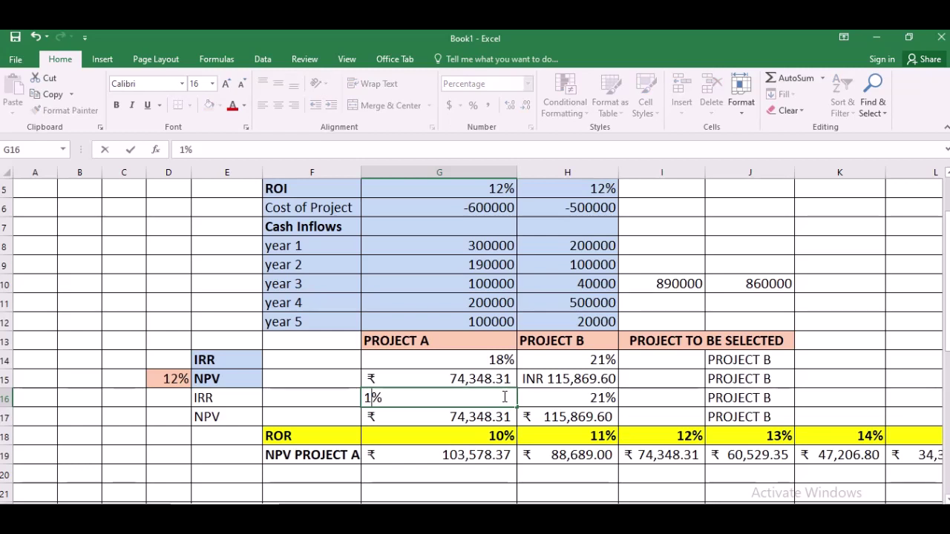
text(9)
key(Return)
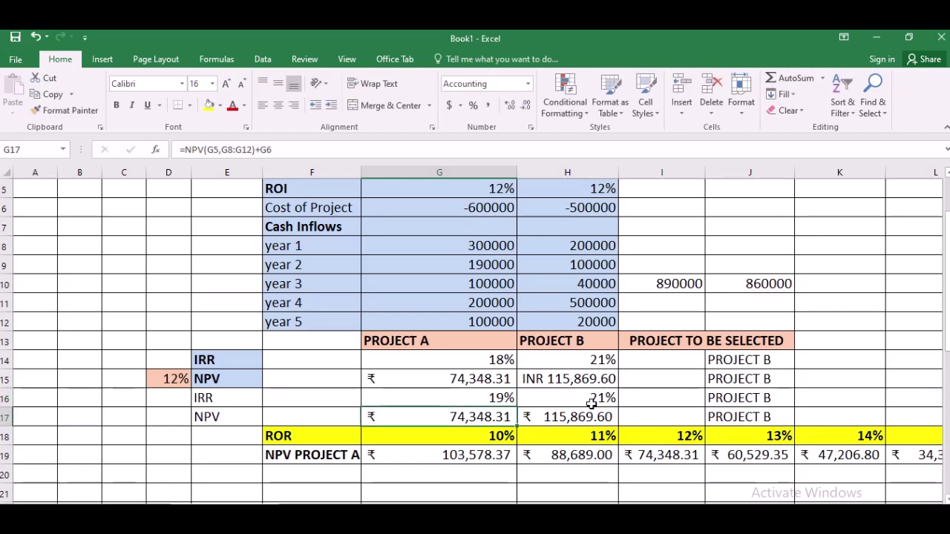
double_click(725, 400)
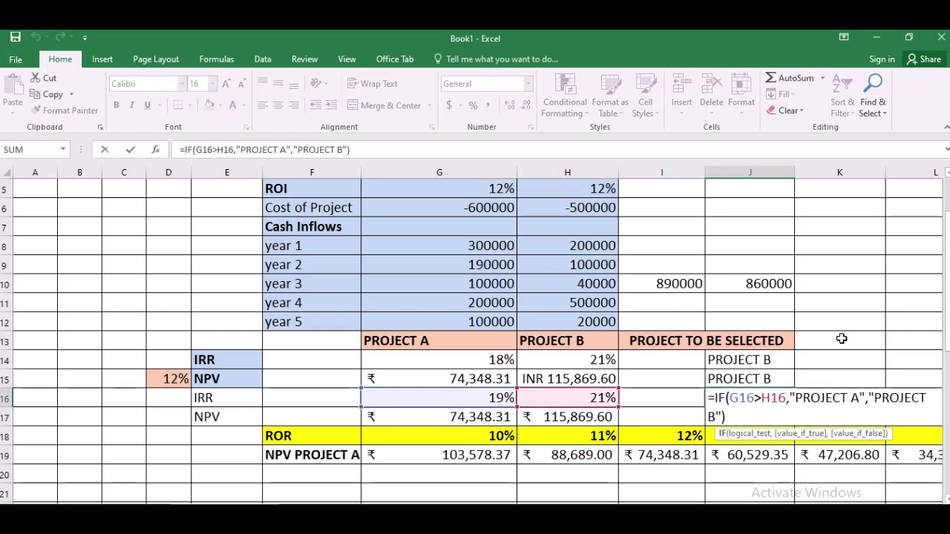
key(Return)
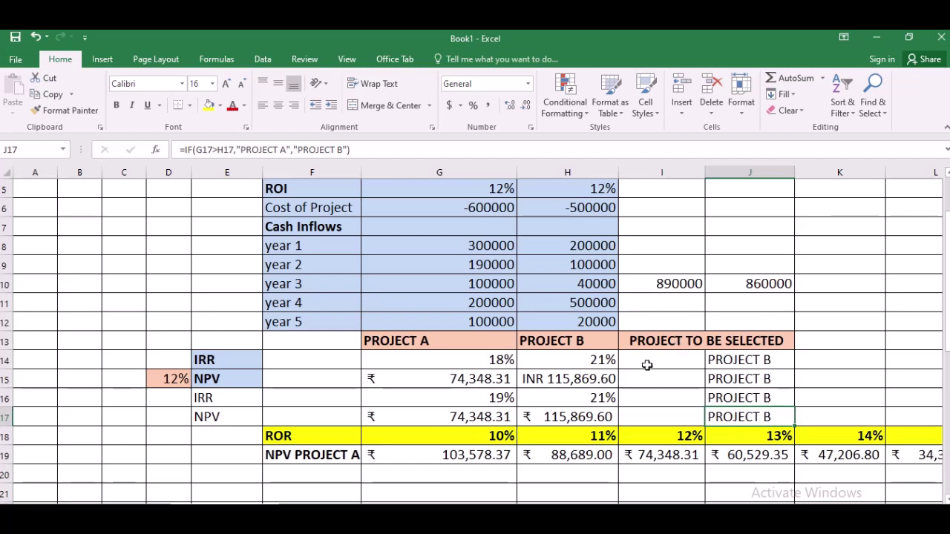
Step: Set Project A's IRR in G16 to 22%
click(501, 398)
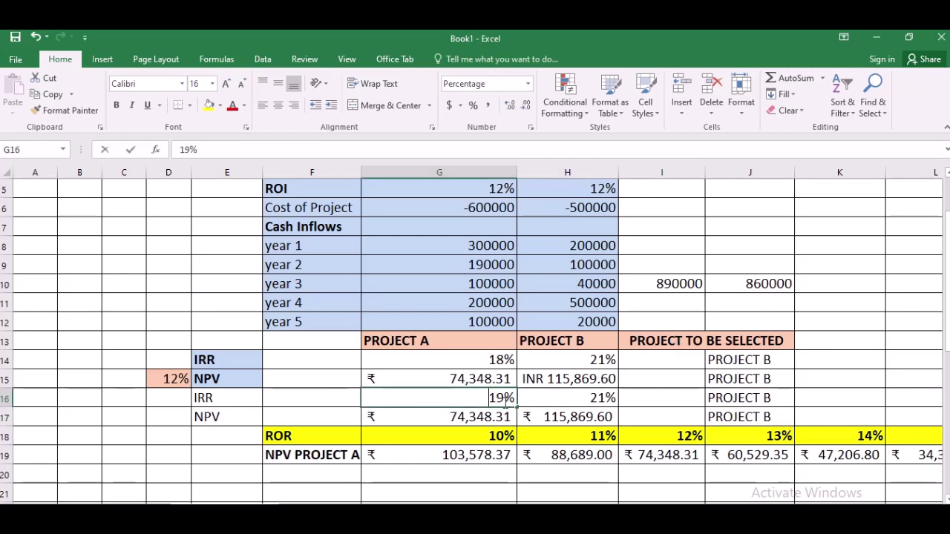
double_click(503, 399)
key(BackSpace)
key(BackSpace)
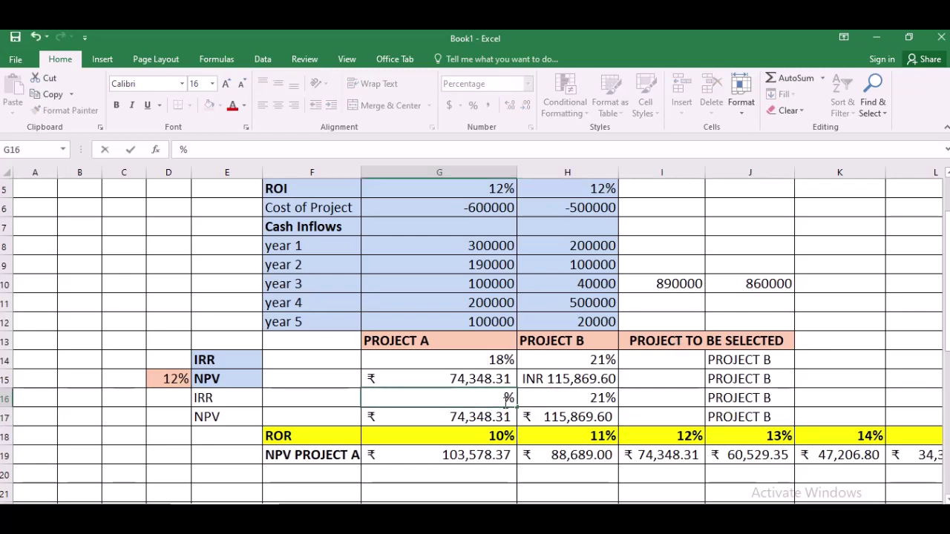
key(Return)
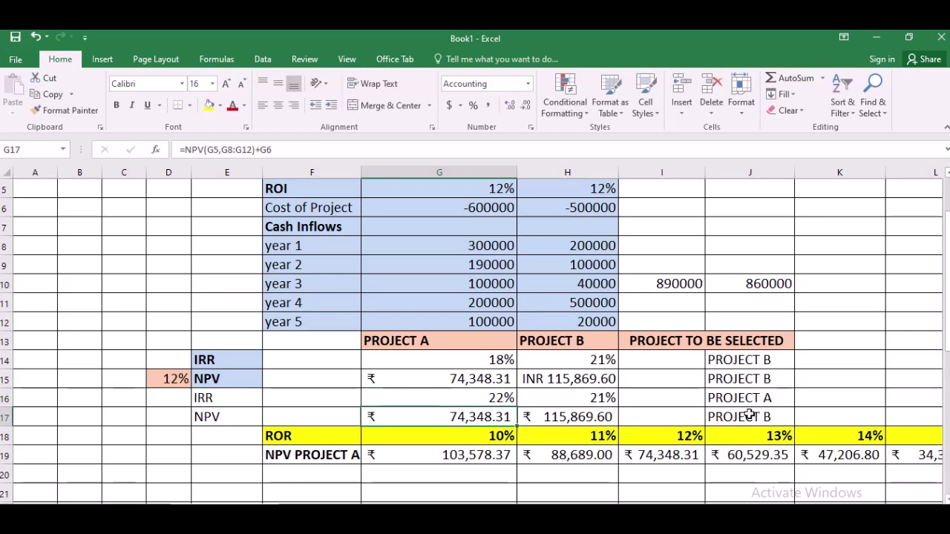
Step: Replace the formula for Project A's NPV in G17 with the value 200000
double_click(471, 417)
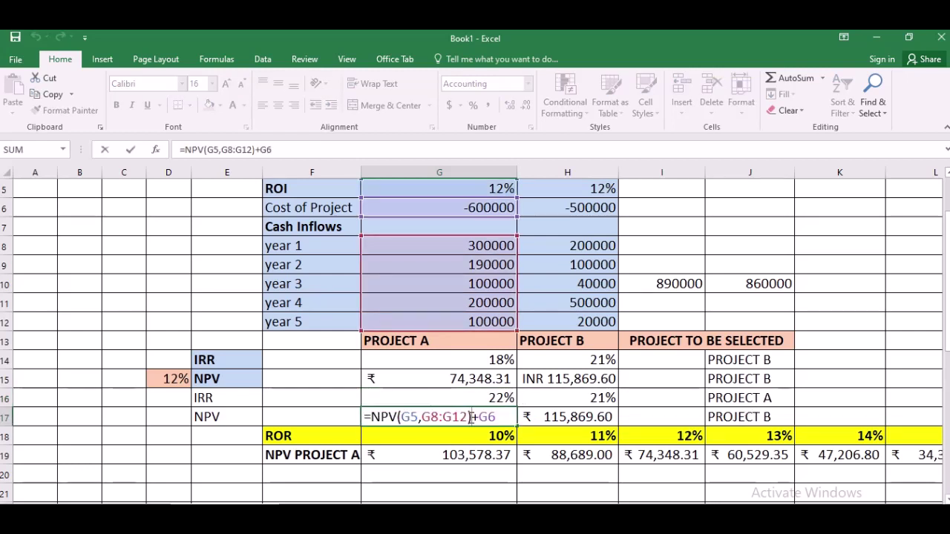
drag(495, 417, 356, 417)
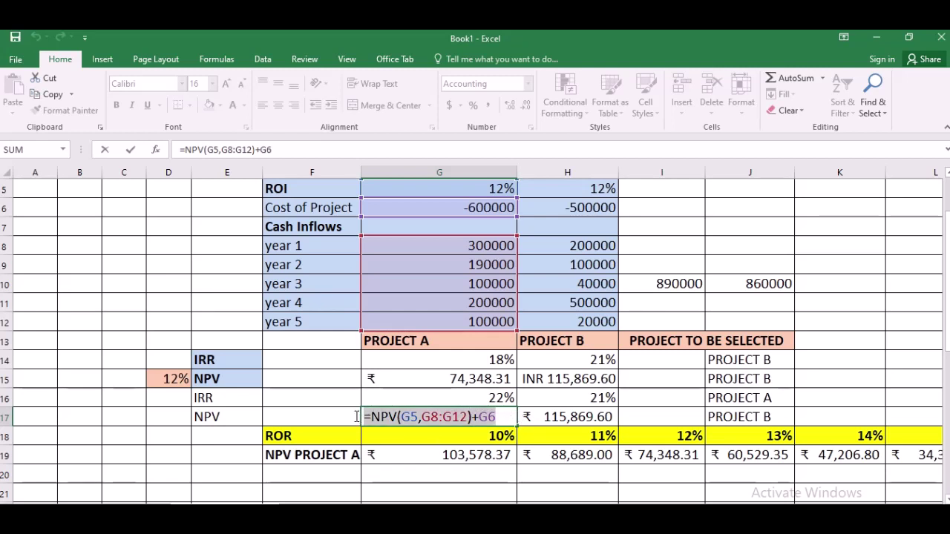
key(Delete)
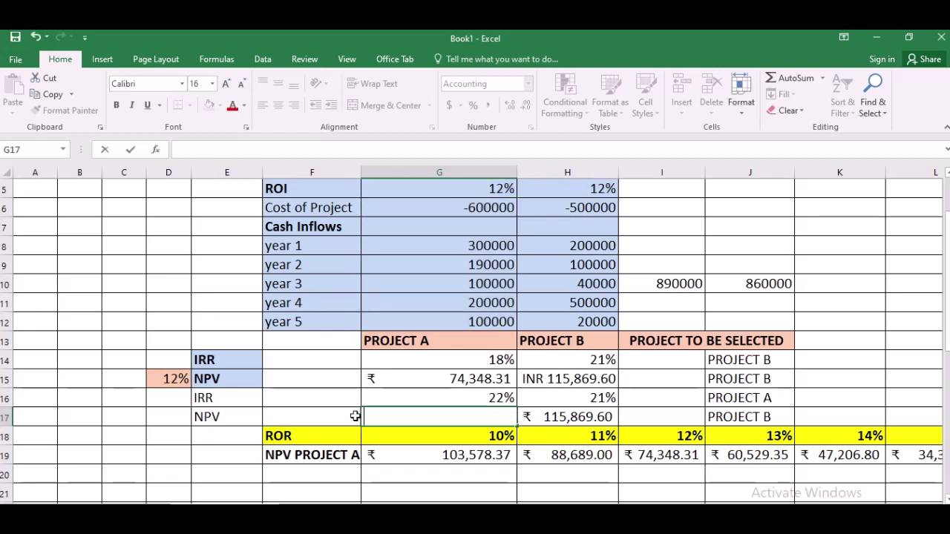
text(200000)
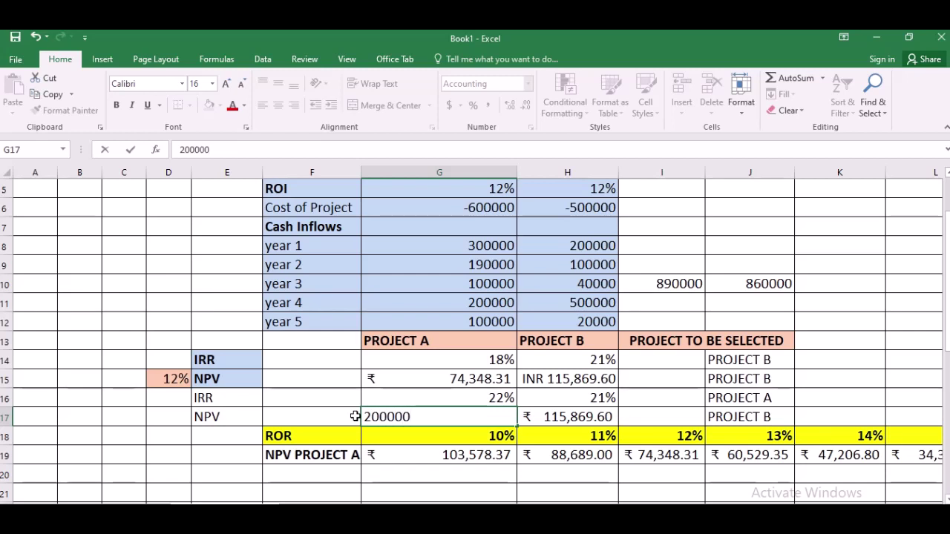
key(Return)
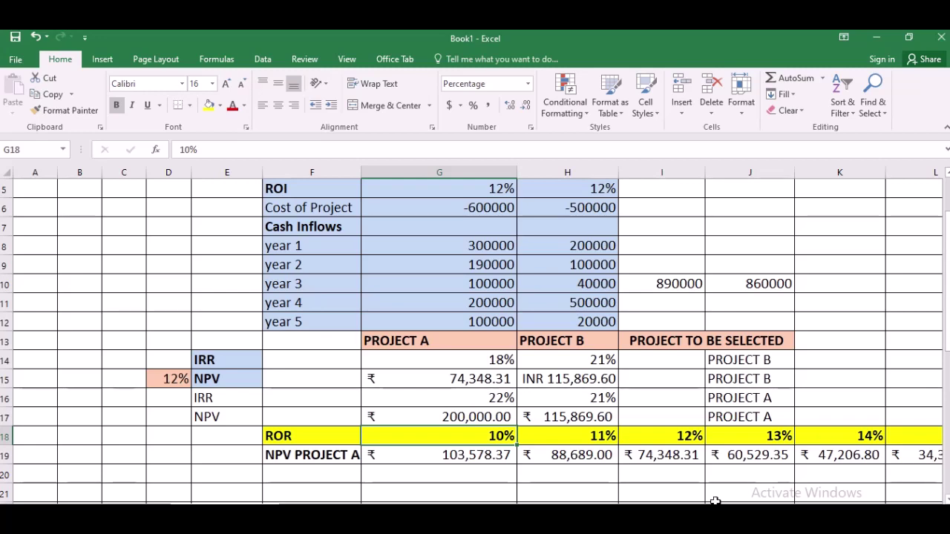
Step: Review the ROR row across to 15% and examine Project A's NPV formula for the 10% rate in G19
drag(794, 499, 801, 499)
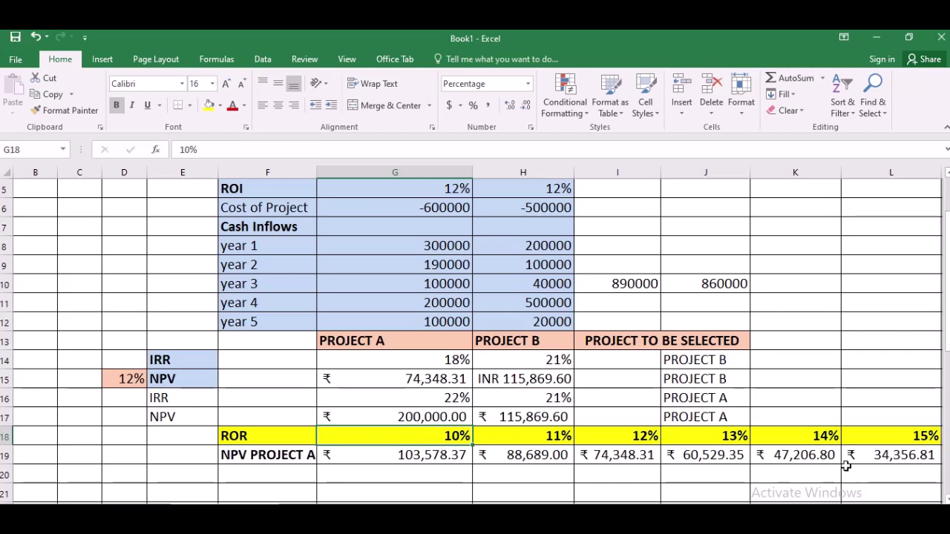
click(859, 439)
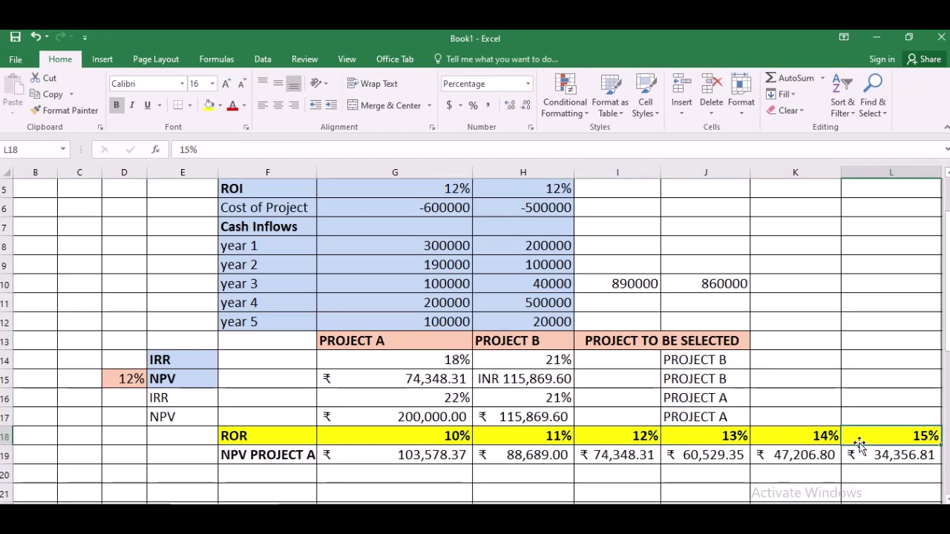
key(Right)
key(Right)
key(Right)
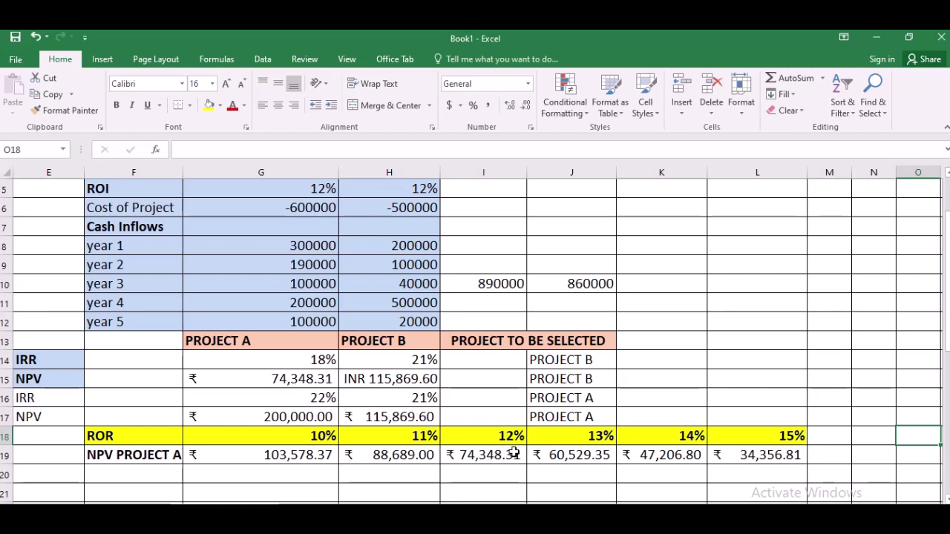
click(324, 456)
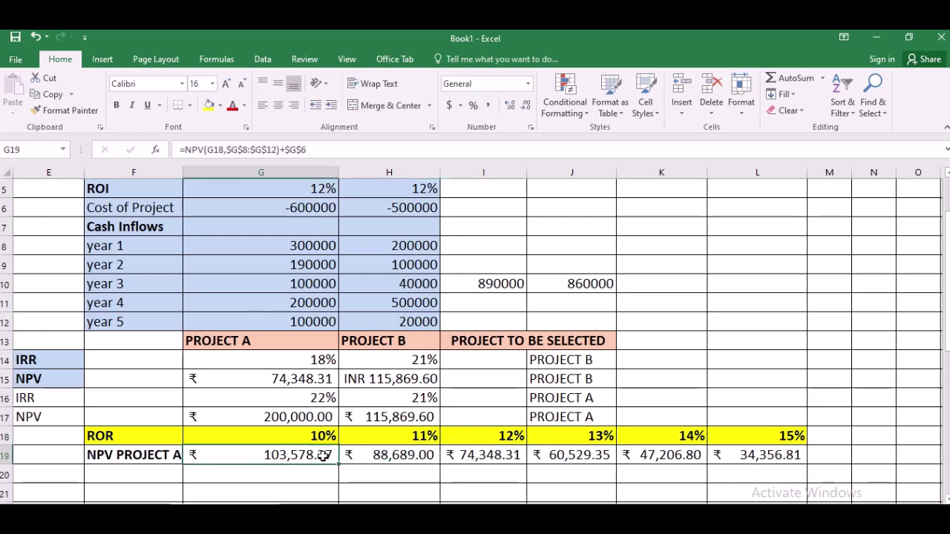
double_click(322, 454)
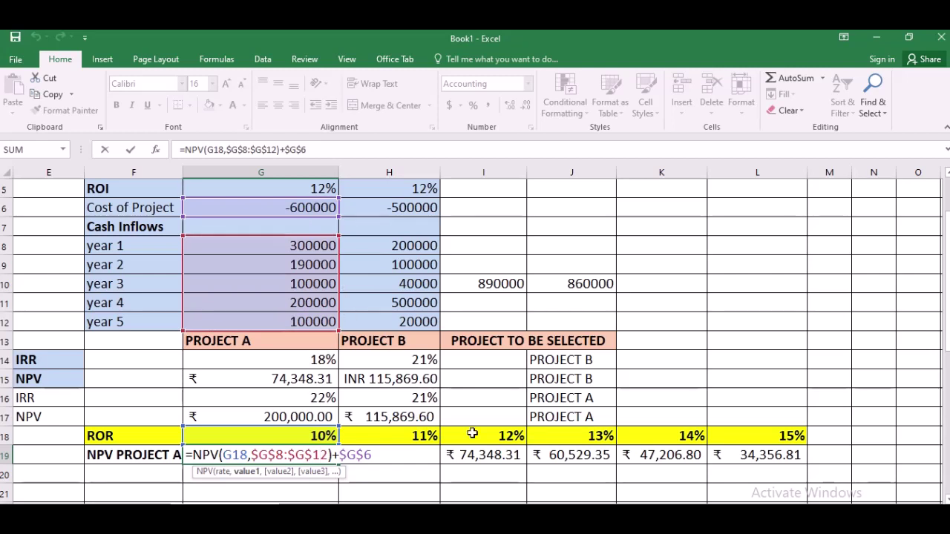
key(Return)
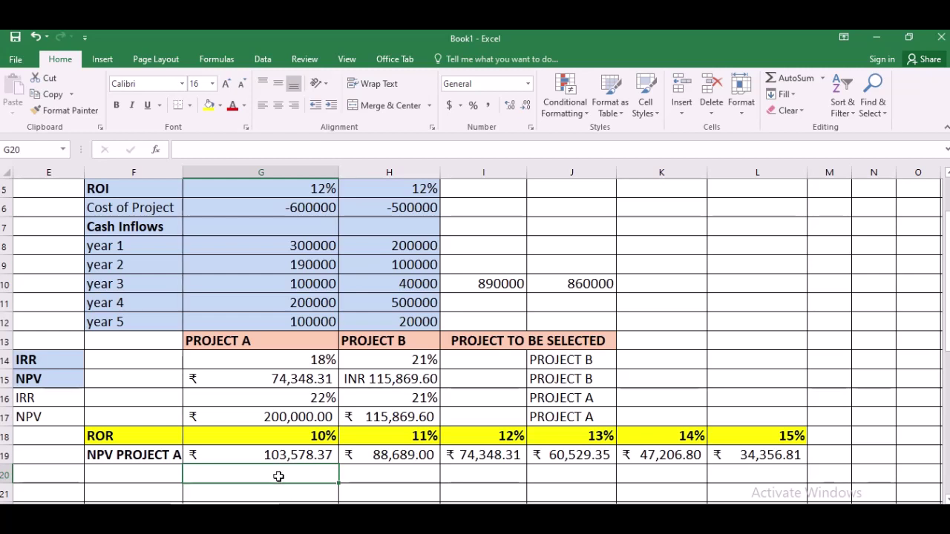
Step: Begin an NPV formula in G20 with G18 as the rate and Project A's cash inflows G8:G12 as the values
text(=)
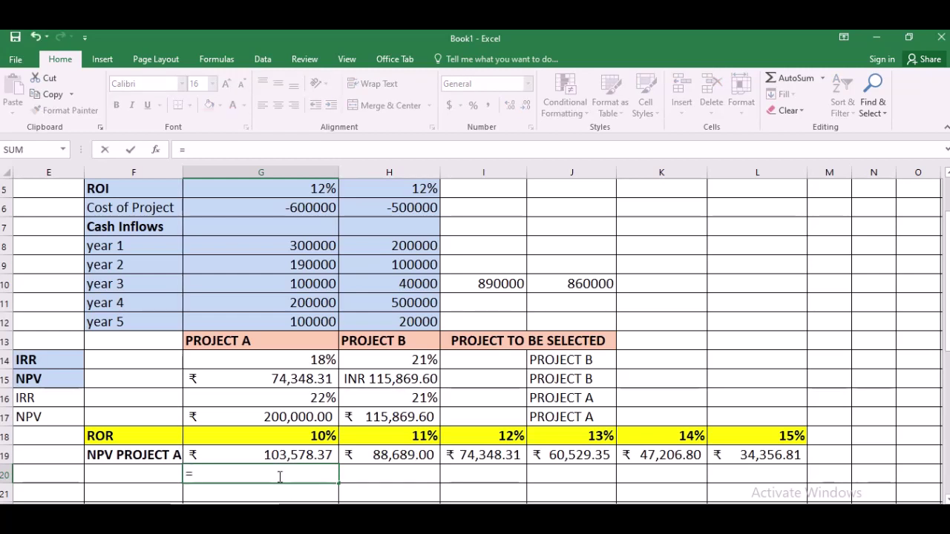
text(NP)
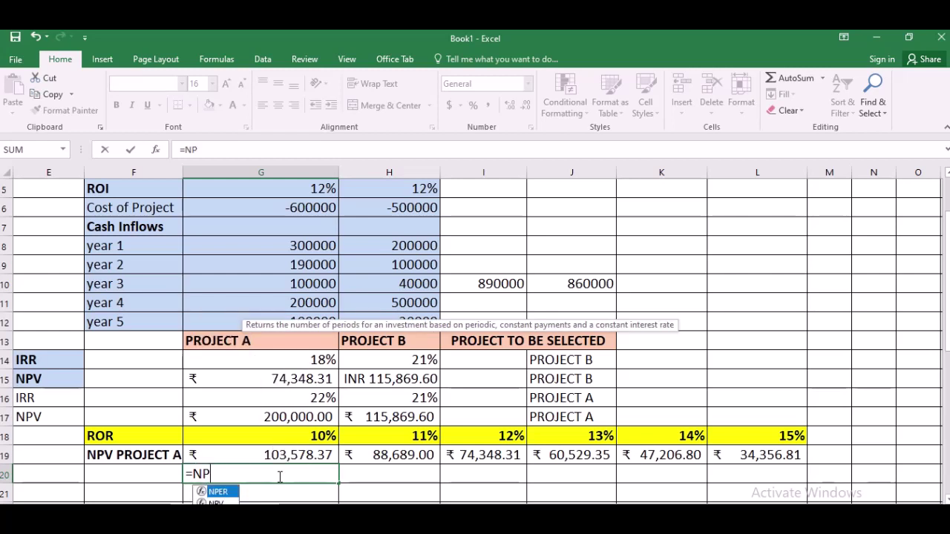
text(V()
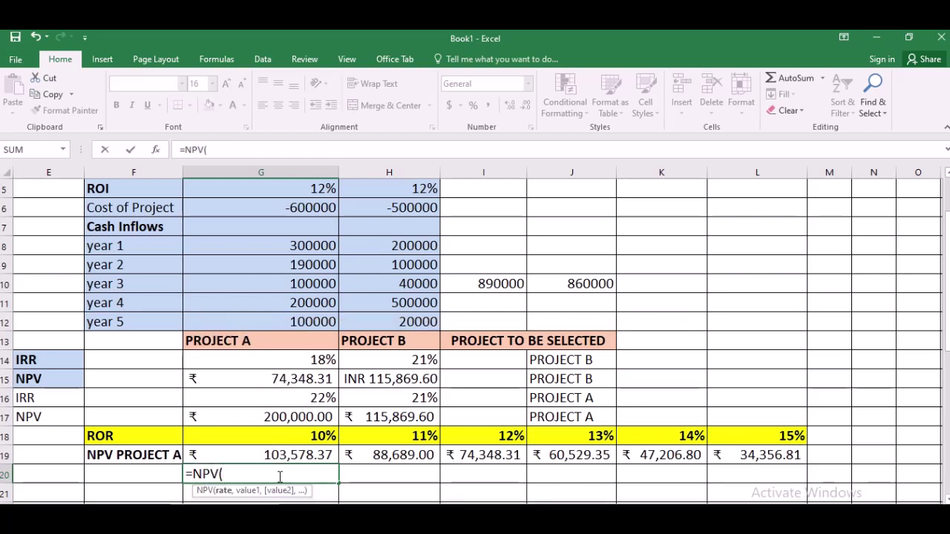
click(311, 437)
text(,)
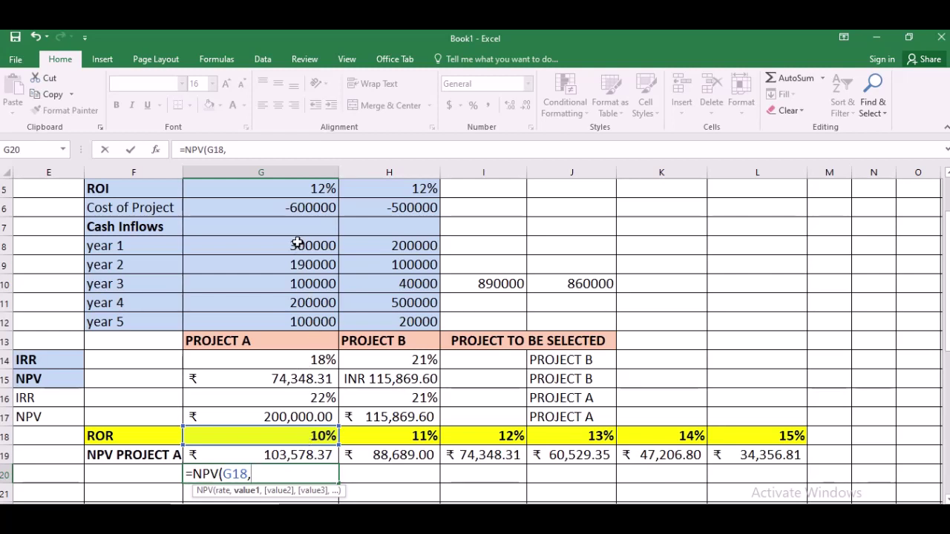
drag(297, 242, 297, 305)
drag(297, 319, 297, 319)
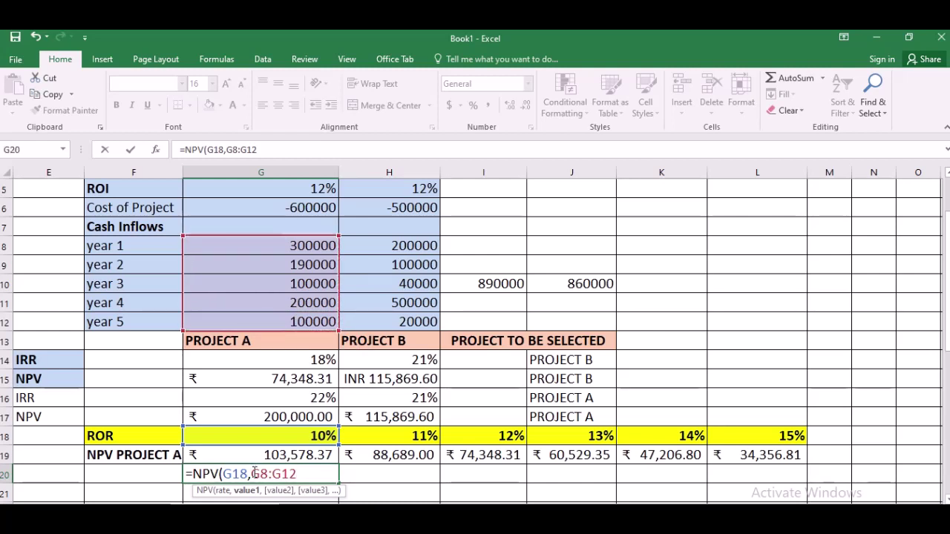
Step: Make Project A's cash inflow range in the G20 NPV formula absolute as $G$8:$G$12
text($G)
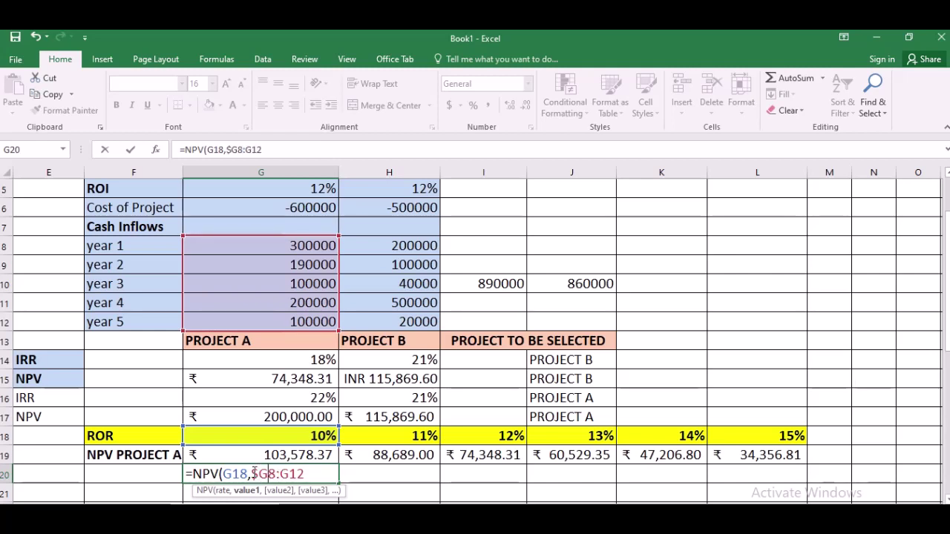
text($)
key(Right)
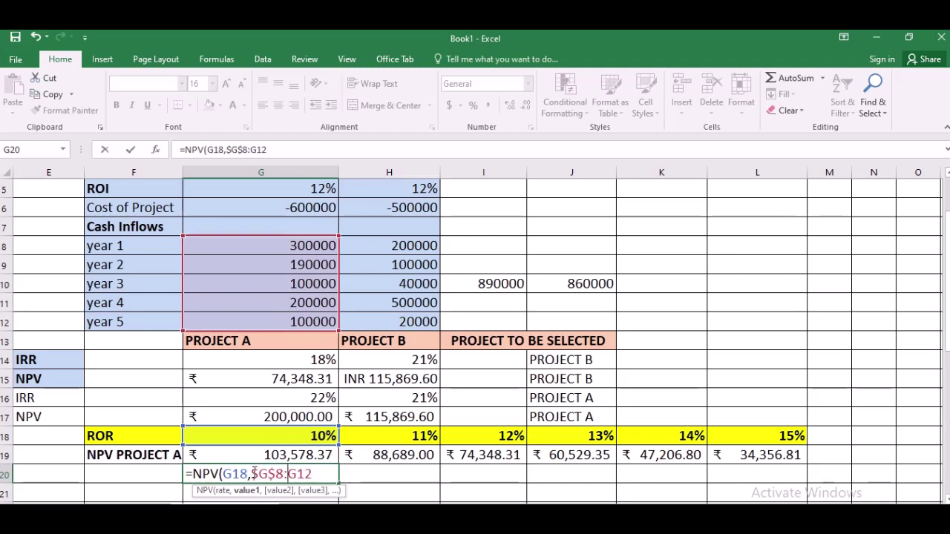
text($)
key(Right)
text($12)
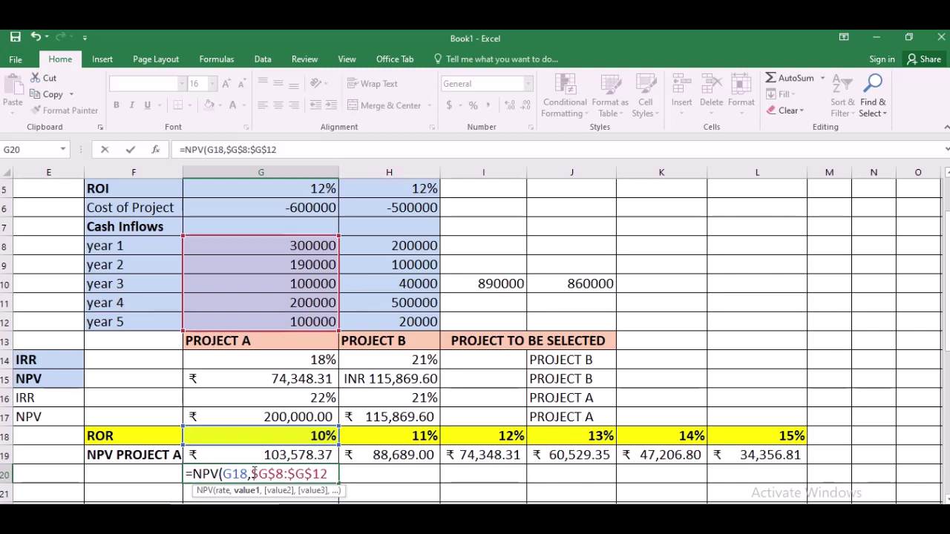
Step: Add the project cost as the absolute reference $G$6 to the G20 NPV formula and enter it
text(+)
click(294, 210)
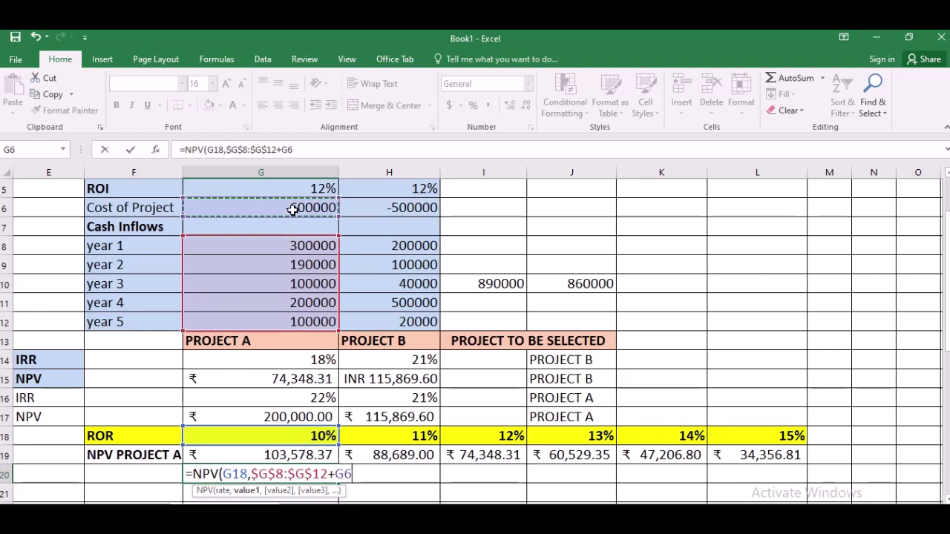
click(338, 477)
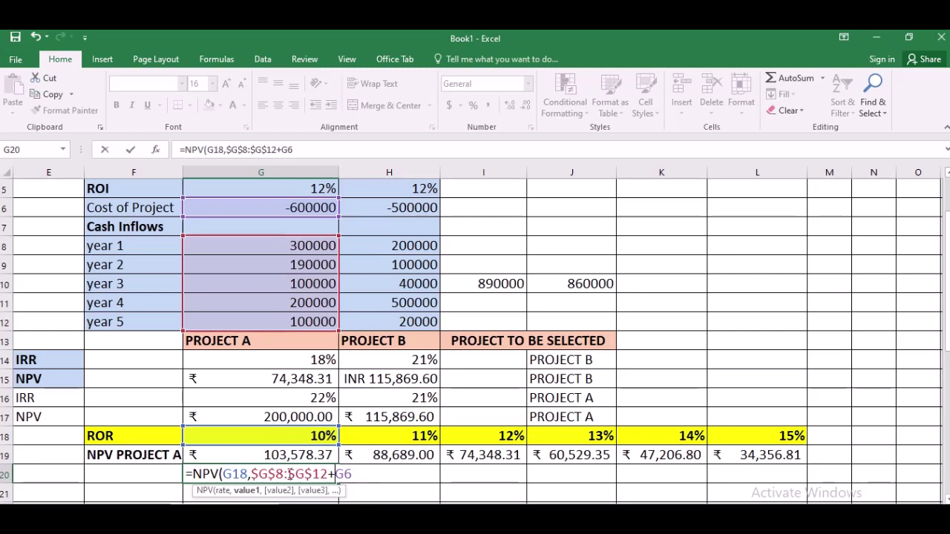
key(F4)
key(F4)
key(F4)
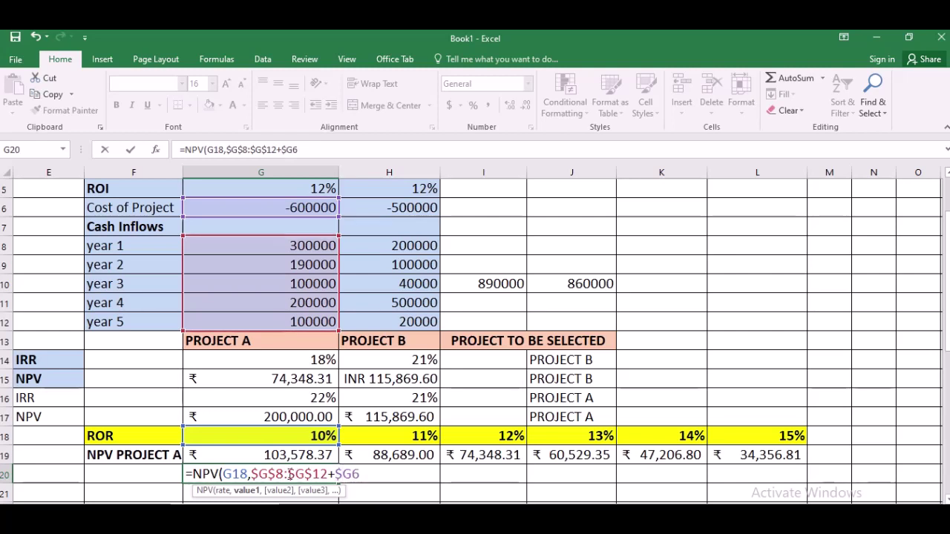
key(F4)
key(F4)
key(ctrl+Return)
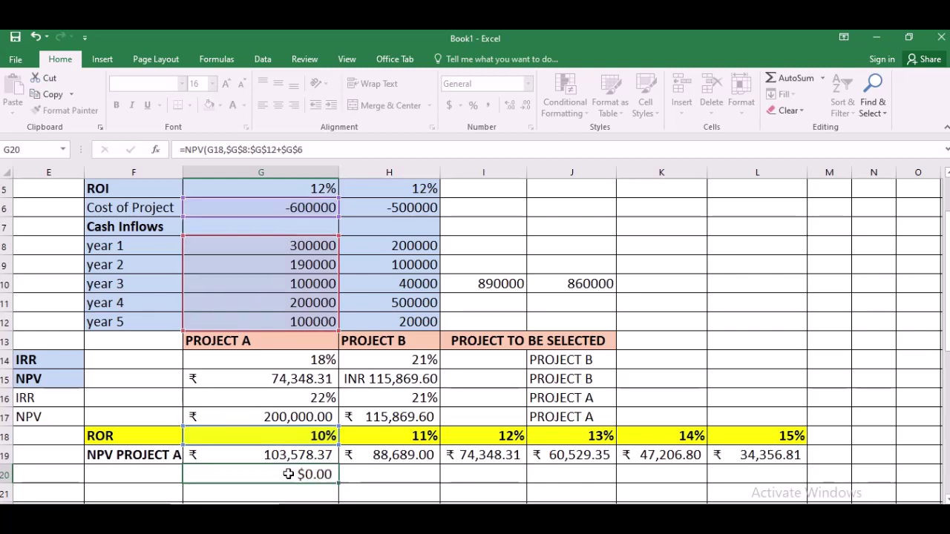
key(ctrl+Return)
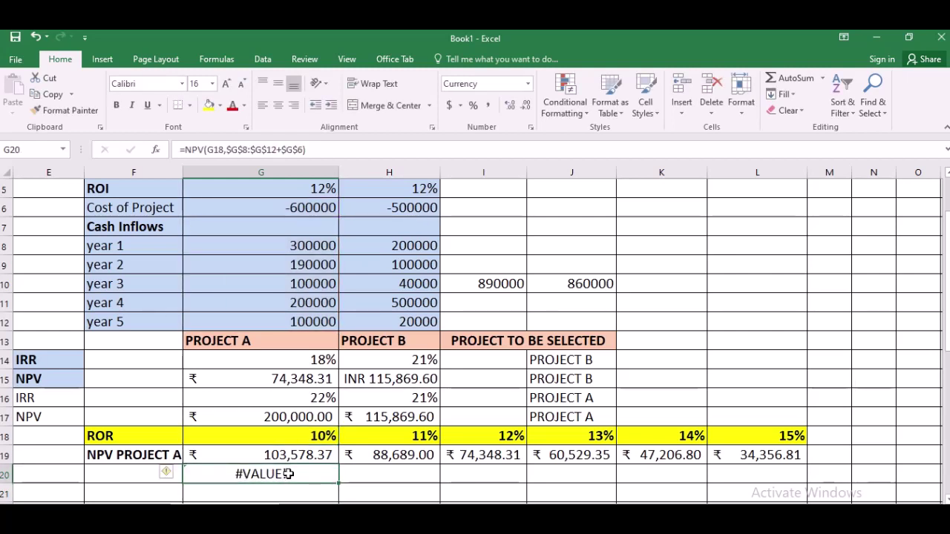
Step: Correct G20 to =NPV(G18,$G$8:$G$12)+$G$6 and fill the formula across to L20
double_click(288, 473)
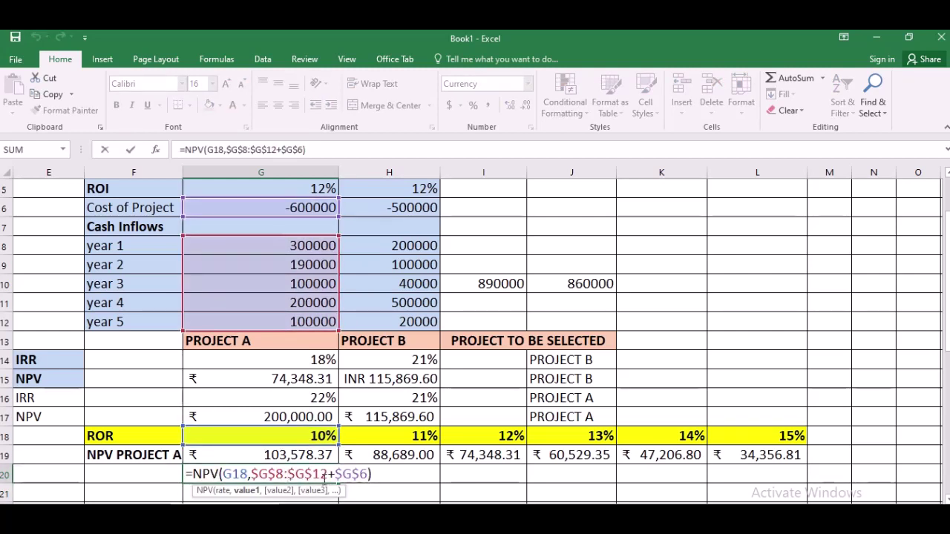
click(378, 475)
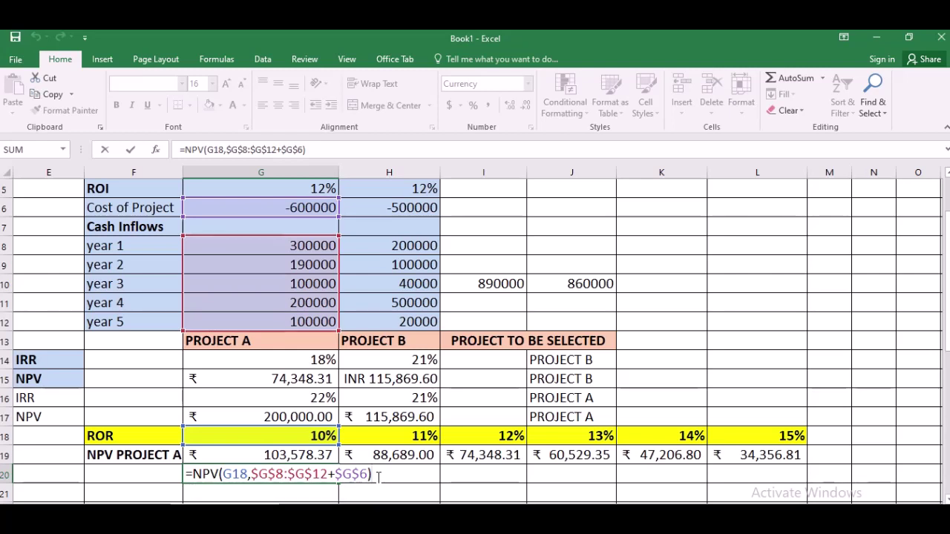
key(BackSpace)
key(Left)
key(Left)
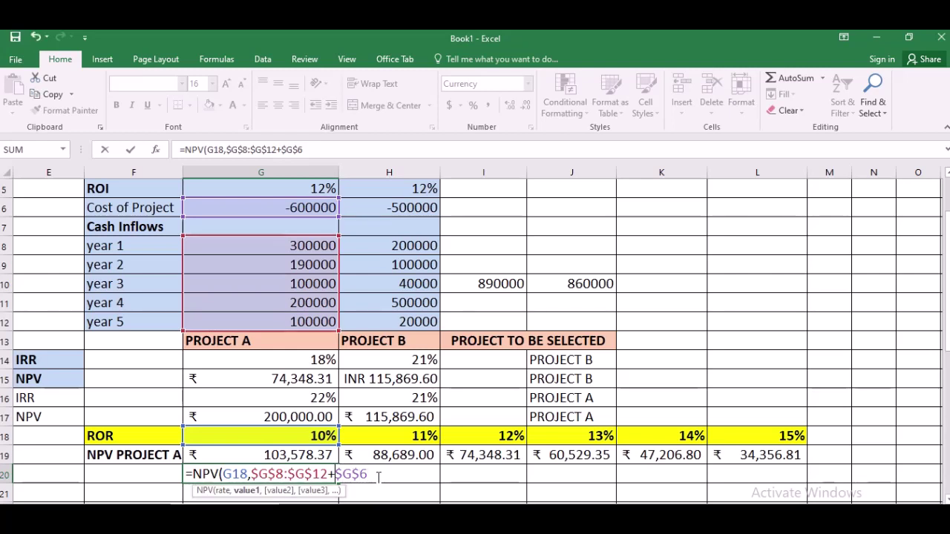
text())
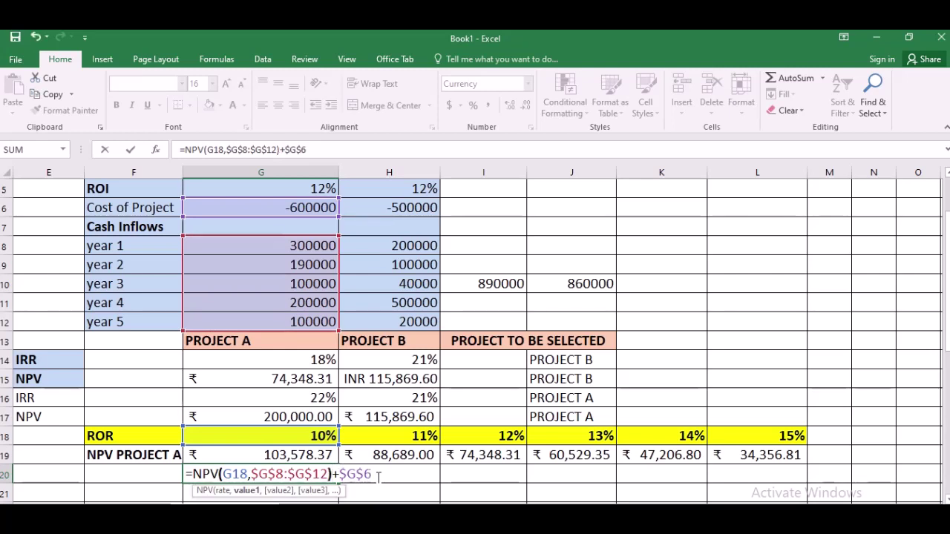
key(Return)
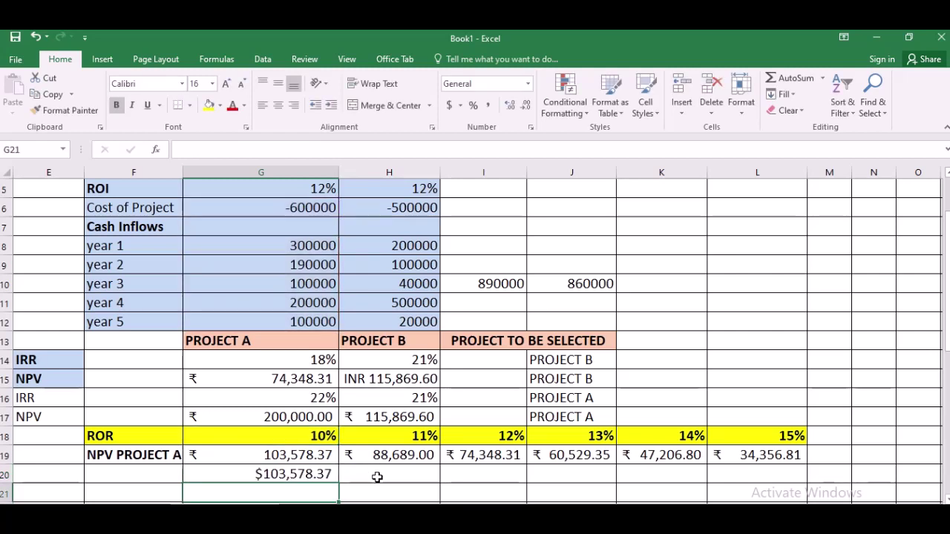
click(301, 471)
drag(339, 483, 790, 476)
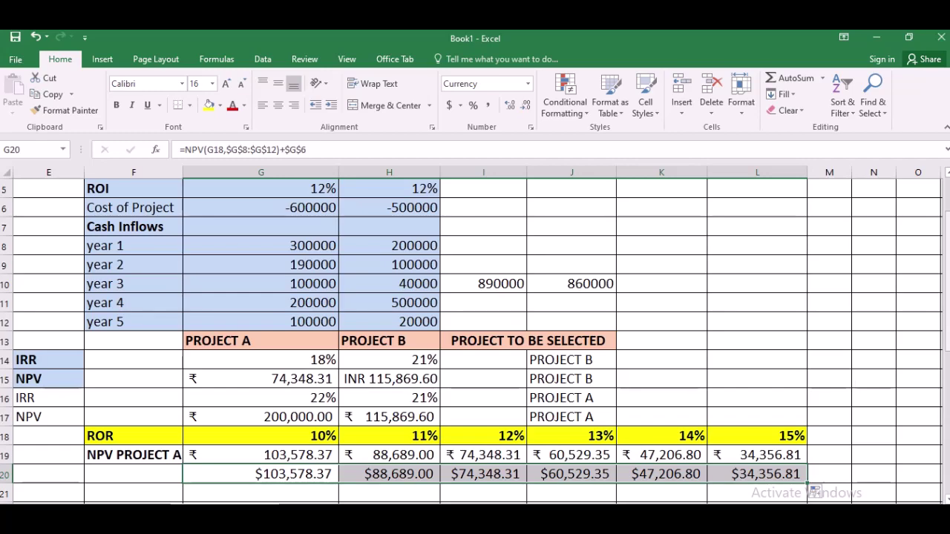
Step: Insert a scatter chart with straight lines and markers from the ROR and NPV PROJECT A rows, F18:L19
drag(946, 316, 946, 328)
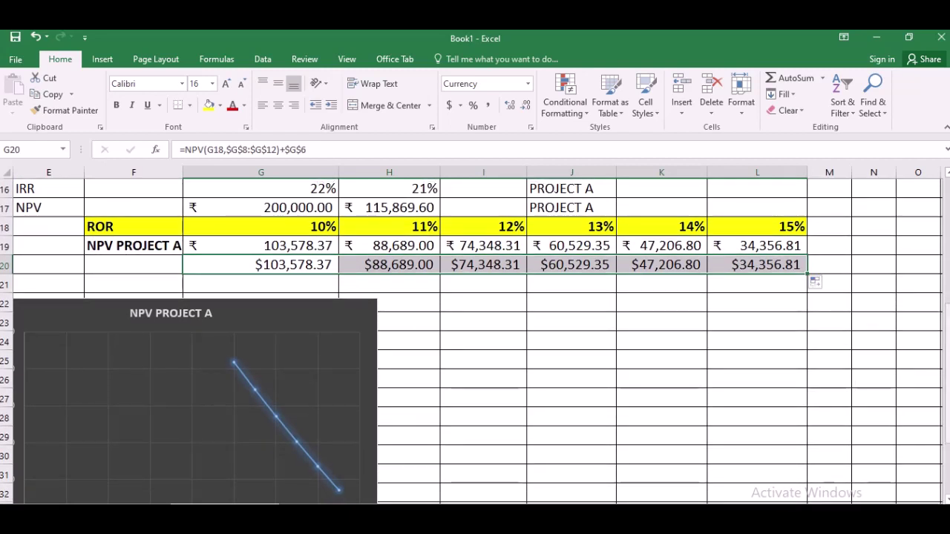
click(136, 228)
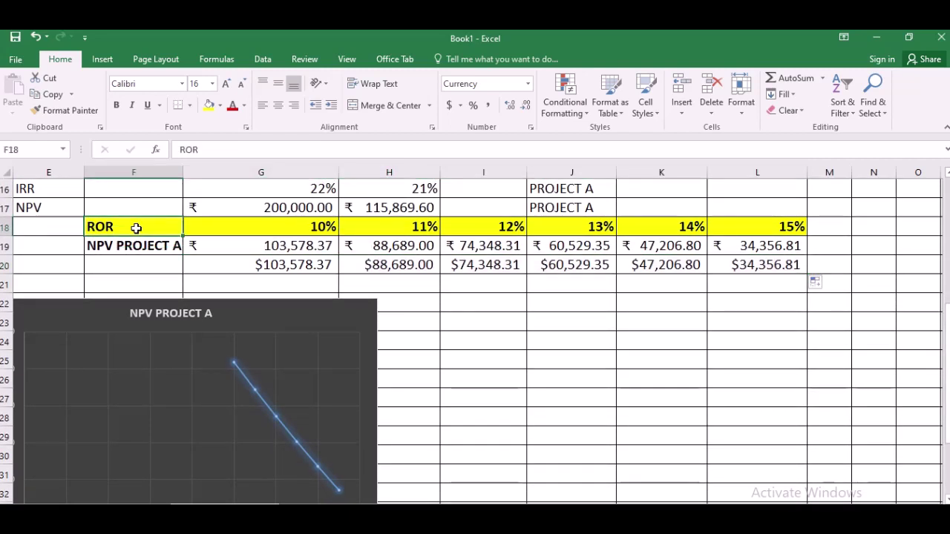
drag(135, 227, 747, 257)
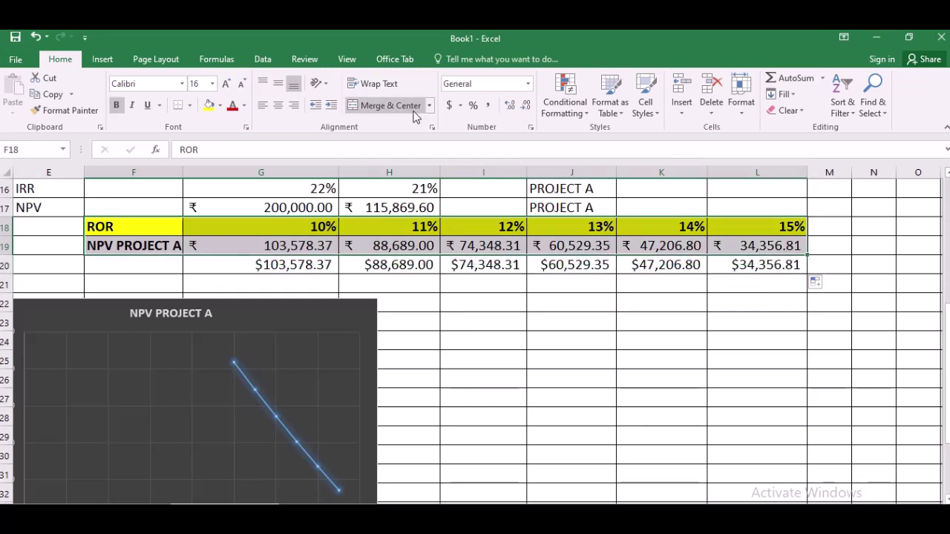
click(102, 59)
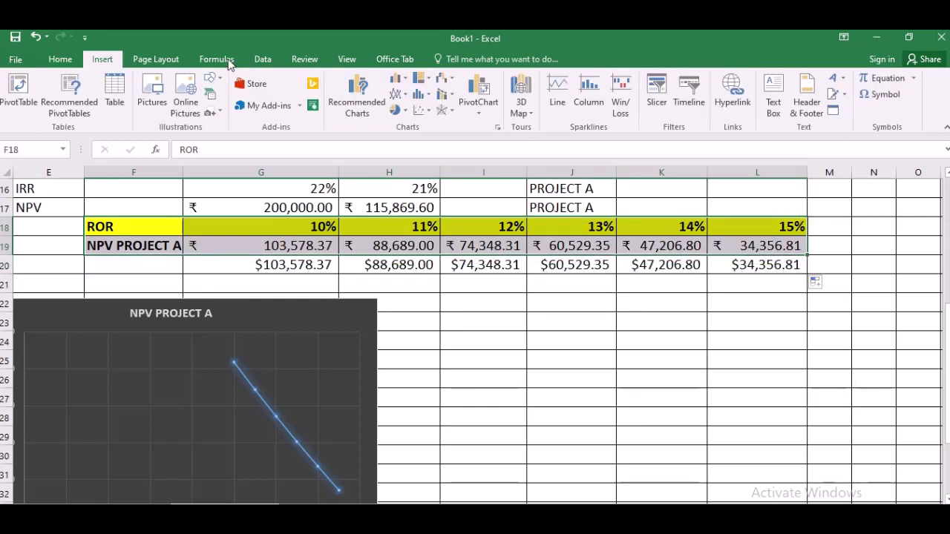
click(426, 111)
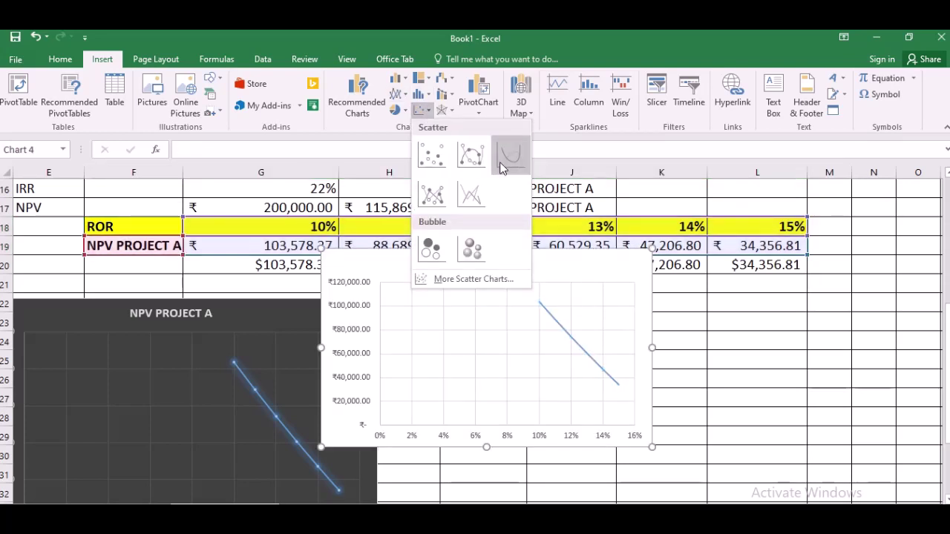
click(449, 208)
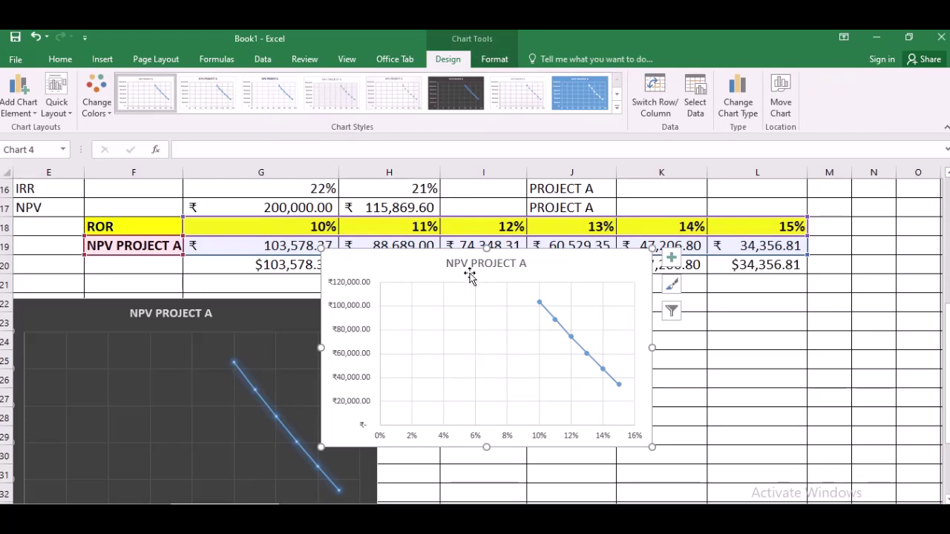
Step: Move the new NPV chart below the table beside the existing chart and apply the dark chart style with the glowing line
drag(418, 263, 595, 323)
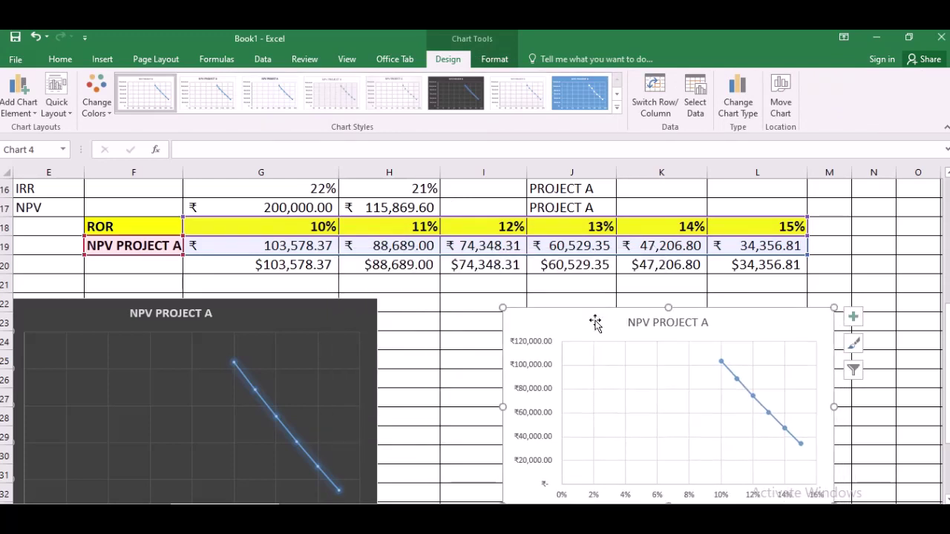
click(615, 108)
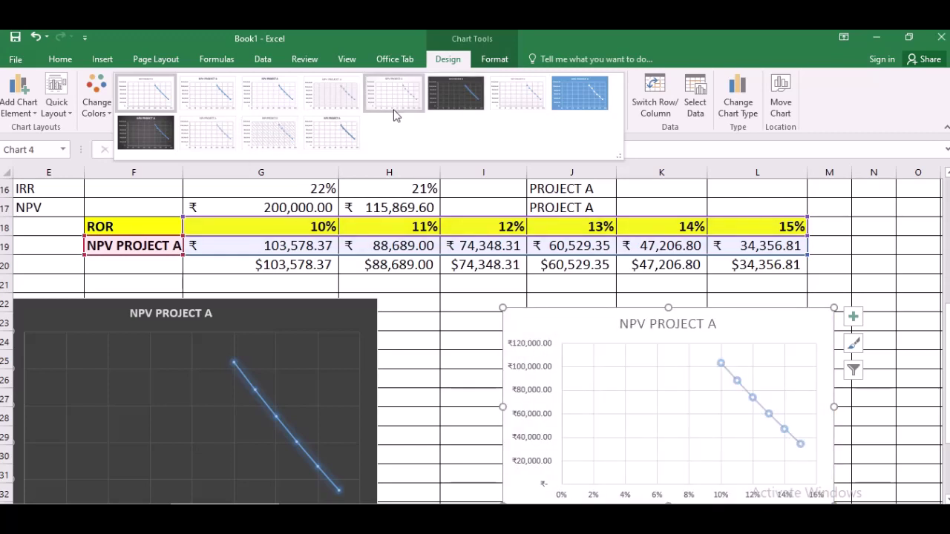
click(468, 91)
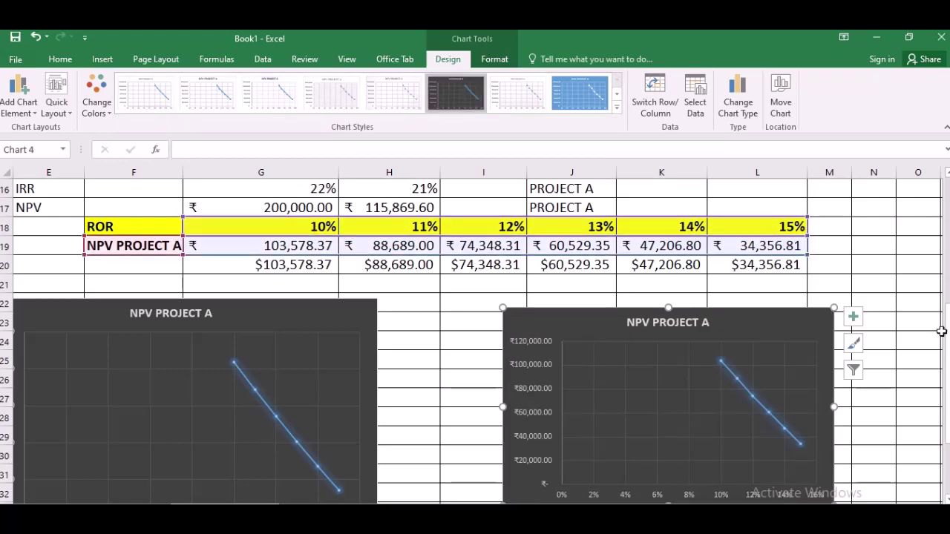
Step: Add data labels below the points of the new NPV PROJECT A chart
drag(947, 342, 947, 347)
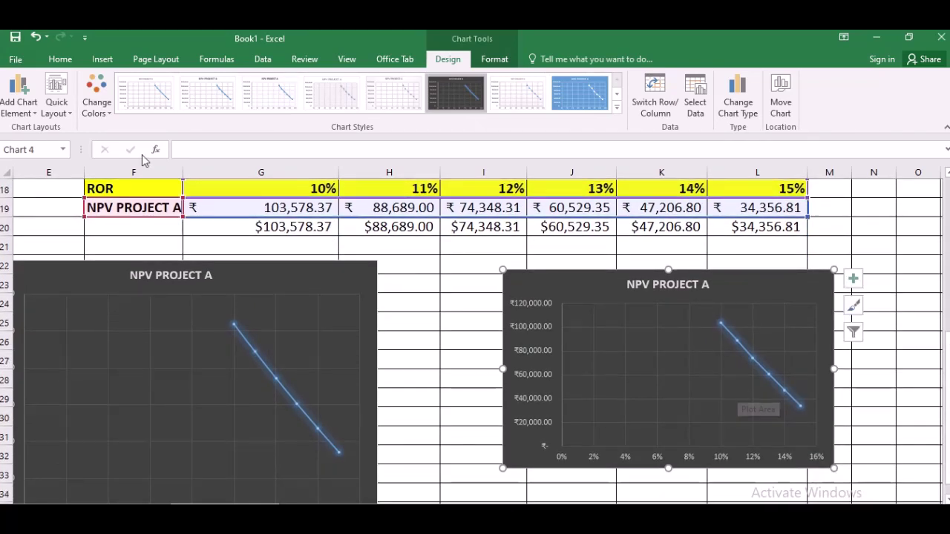
click(35, 113)
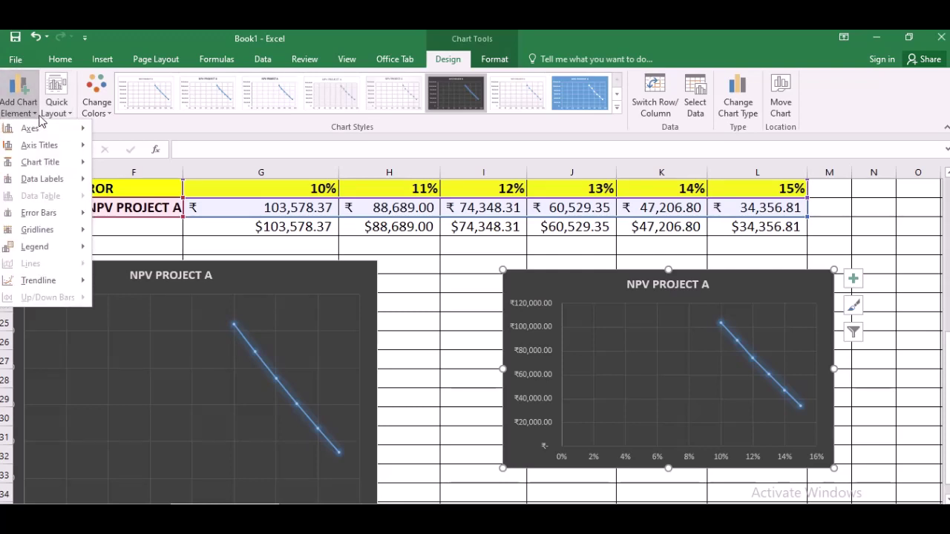
mouse_move(53, 165)
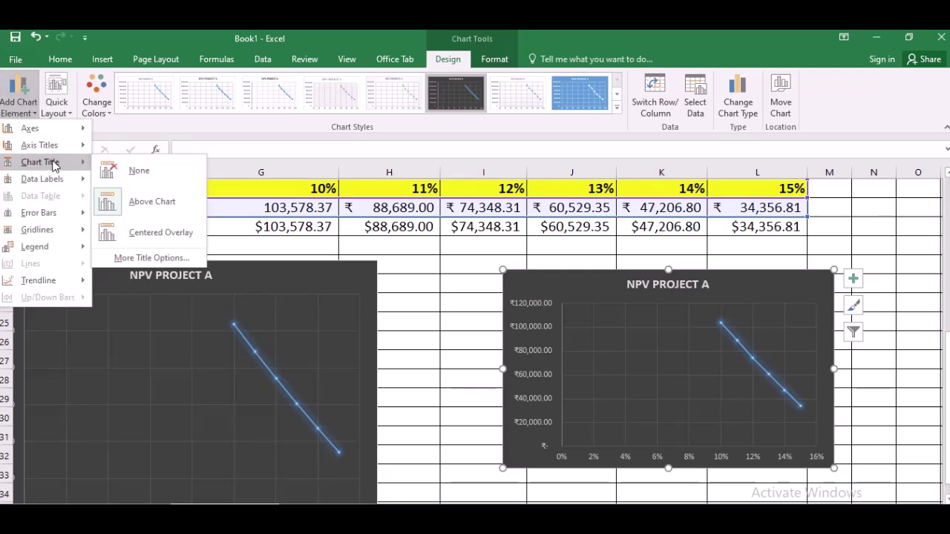
mouse_move(56, 181)
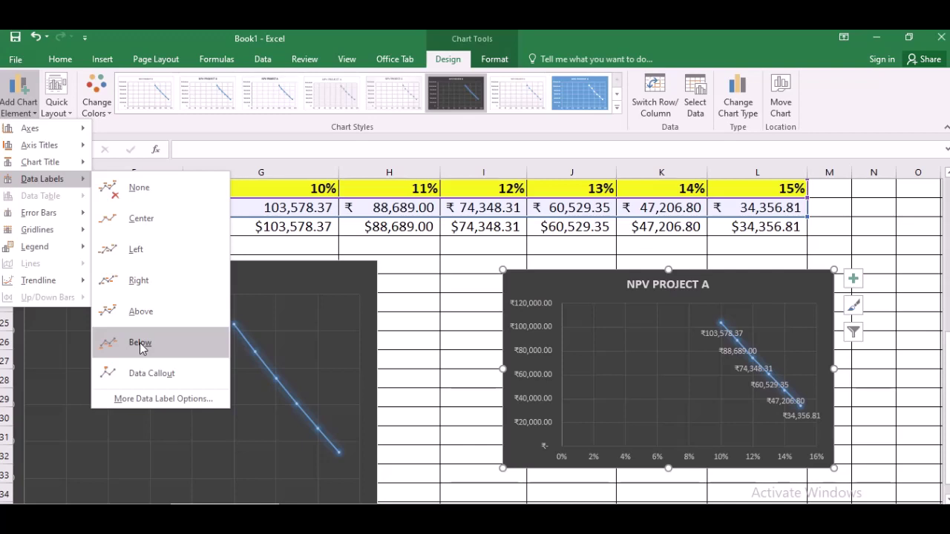
click(140, 343)
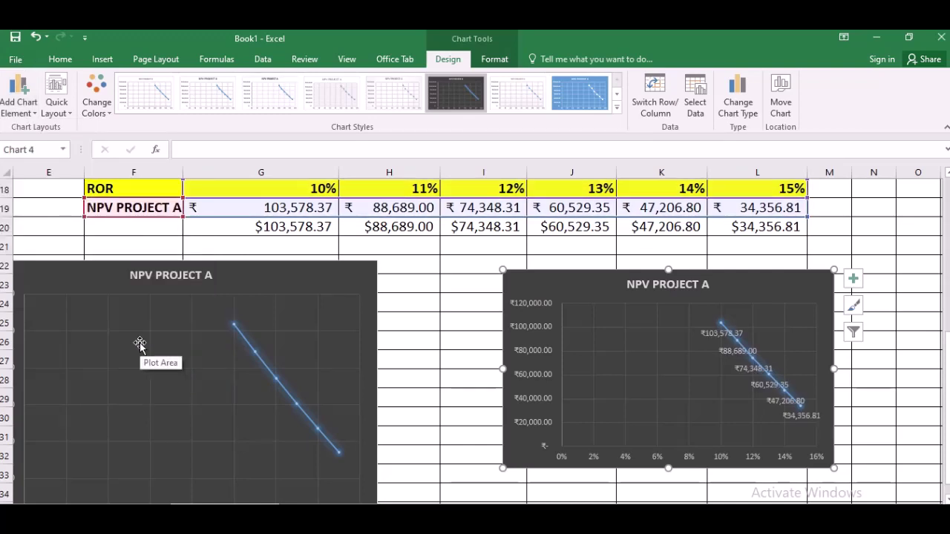
Step: Add a primary horizontal axis title to the new chart and name it ROR
click(35, 119)
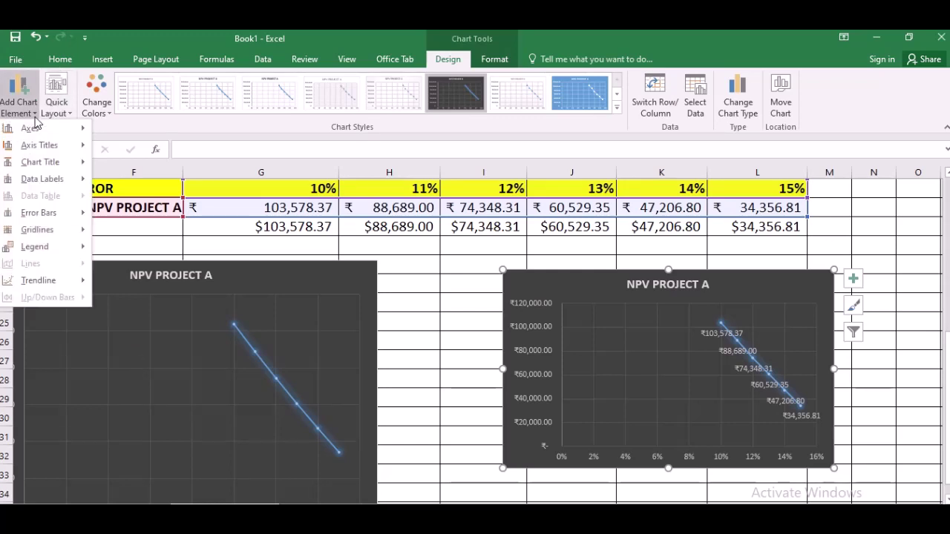
mouse_move(41, 146)
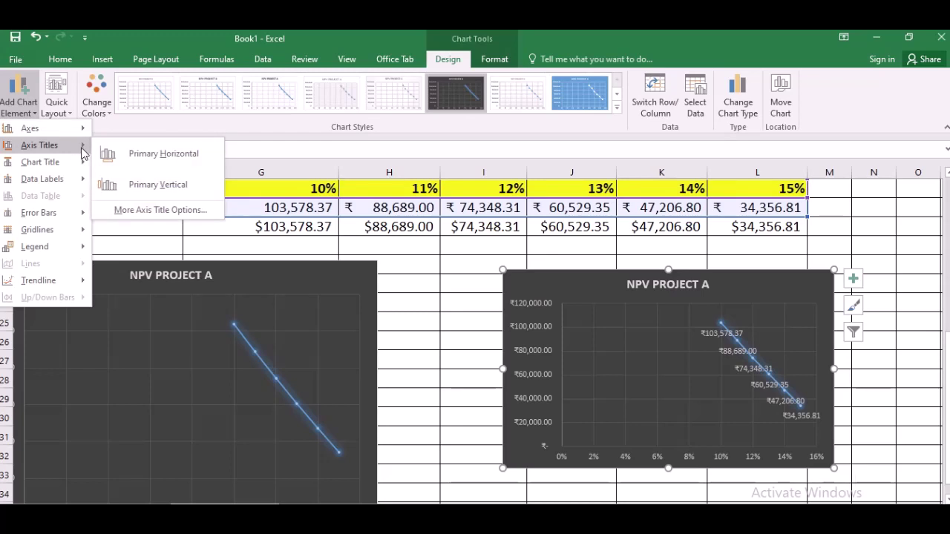
click(177, 159)
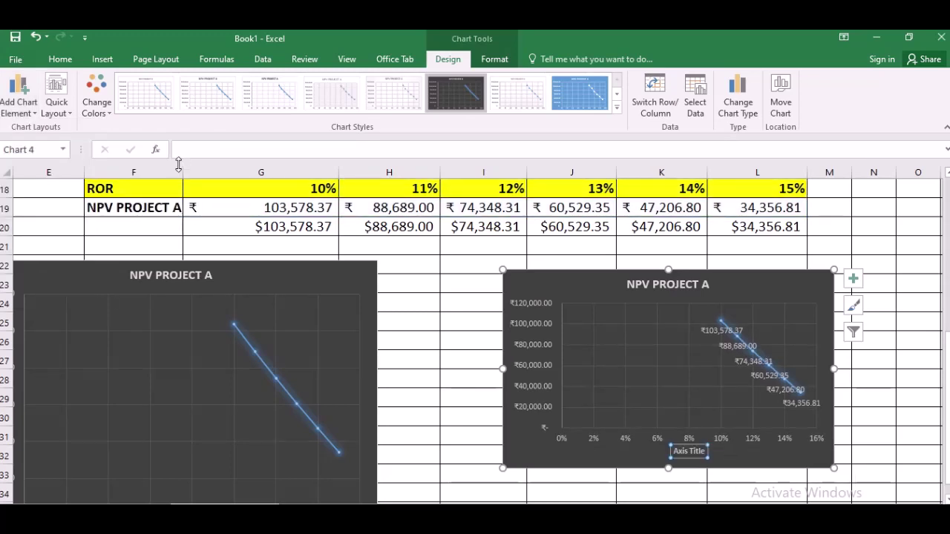
text(ROR)
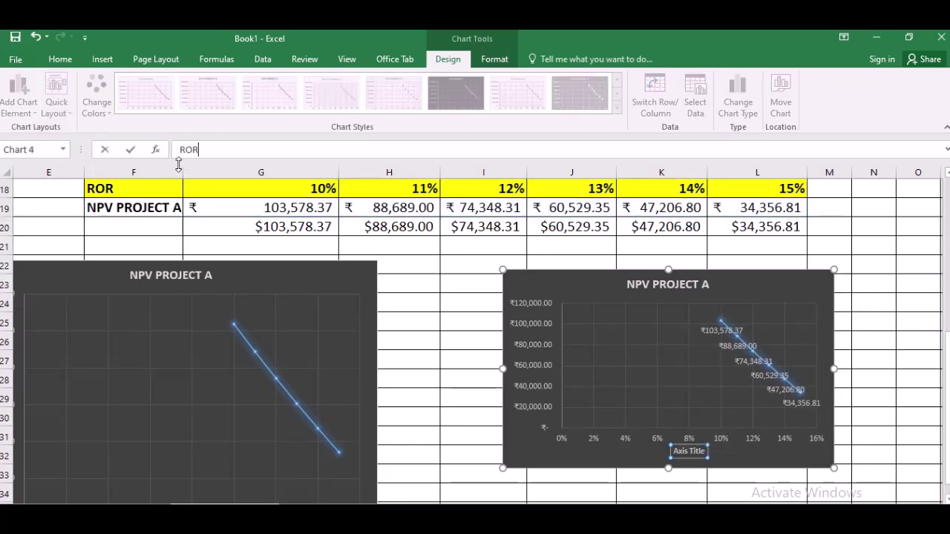
key(Return)
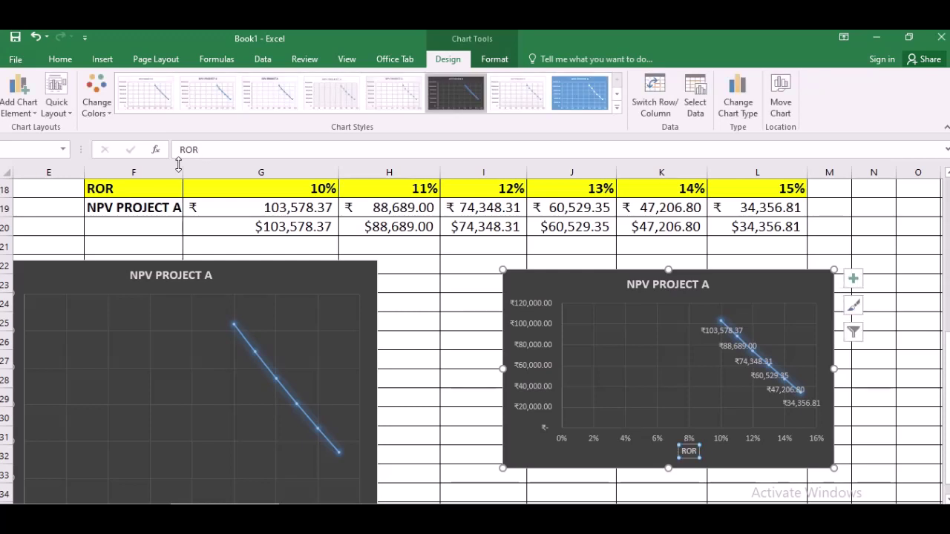
Step: Add a primary vertical axis title to the new chart and name it NPV PROJECT A
click(34, 107)
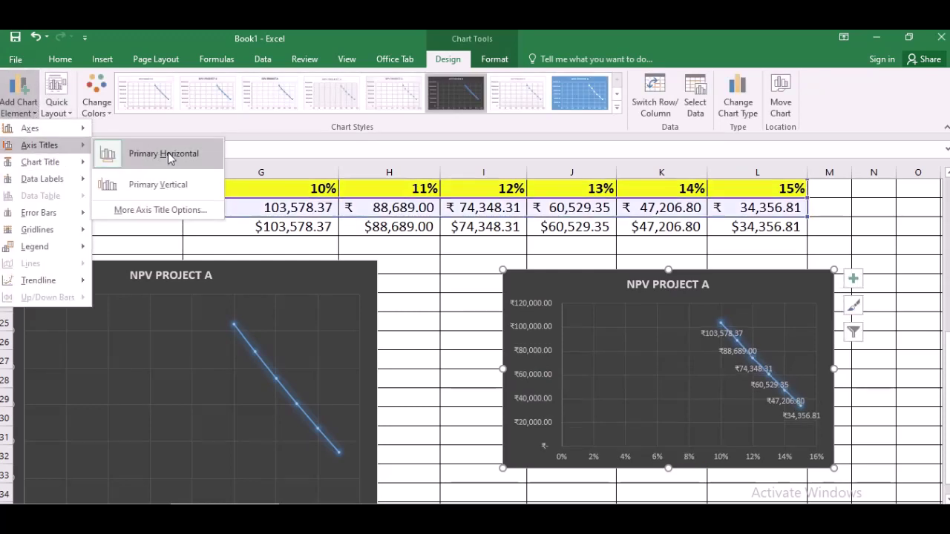
click(173, 182)
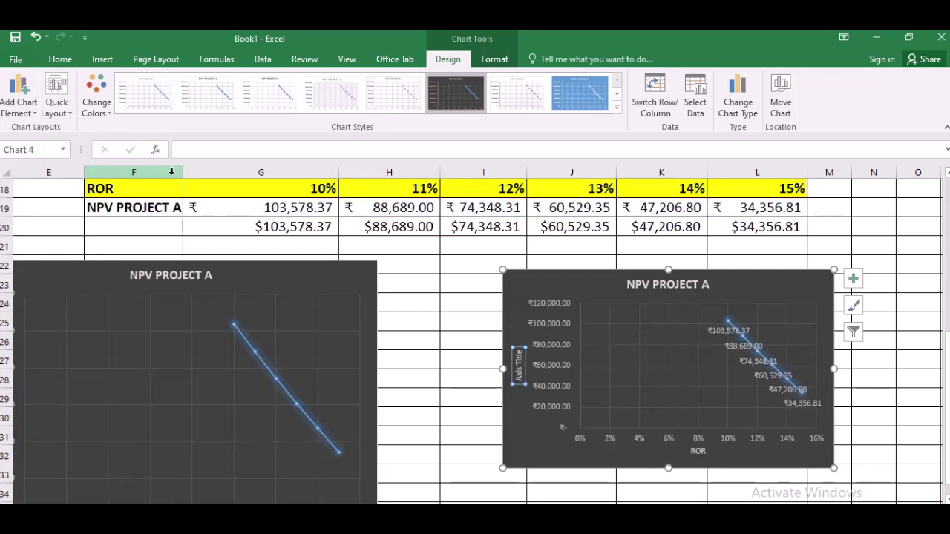
text(NPV PROJECT A)
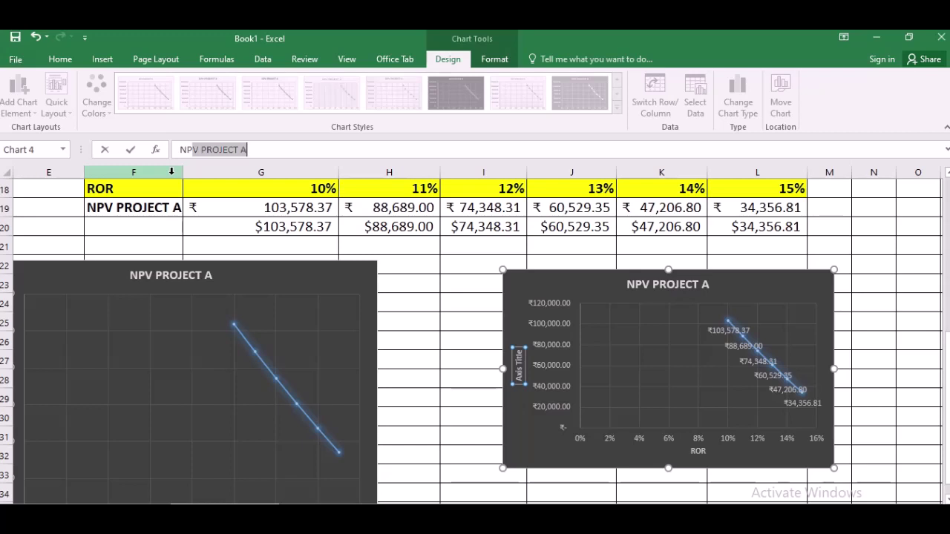
key(Return)
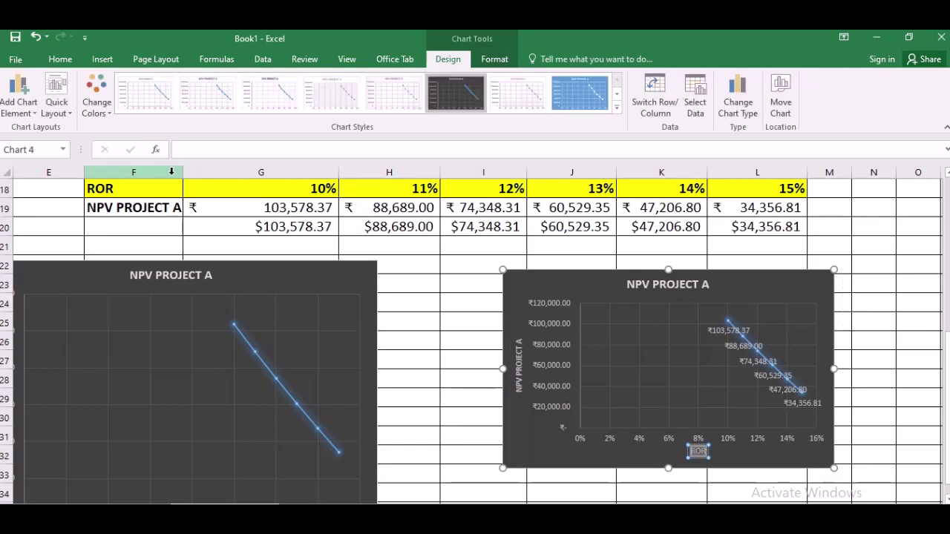
Step: Extend the new chart's title to read "NPV PROJECT A @ DIFFERENT rate of return" and close the title formatting options
double_click(694, 287)
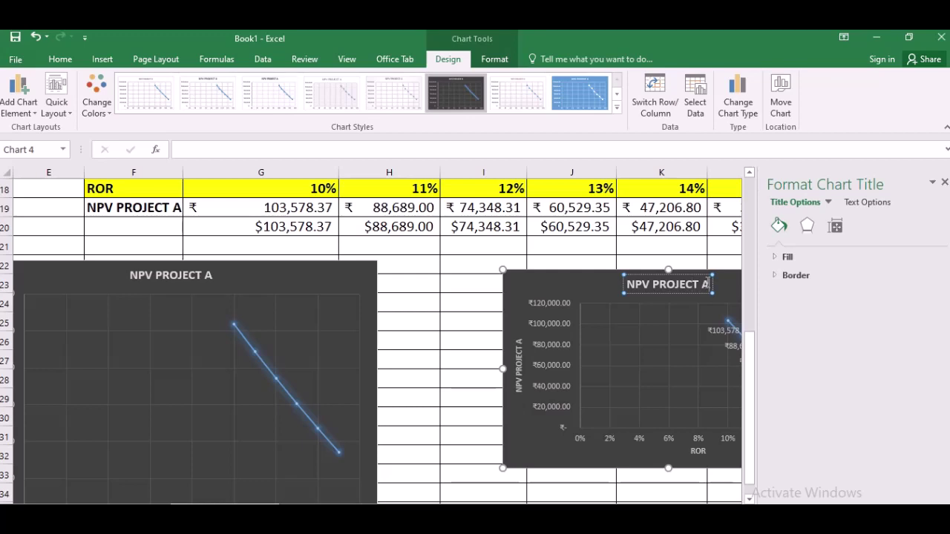
text(@)
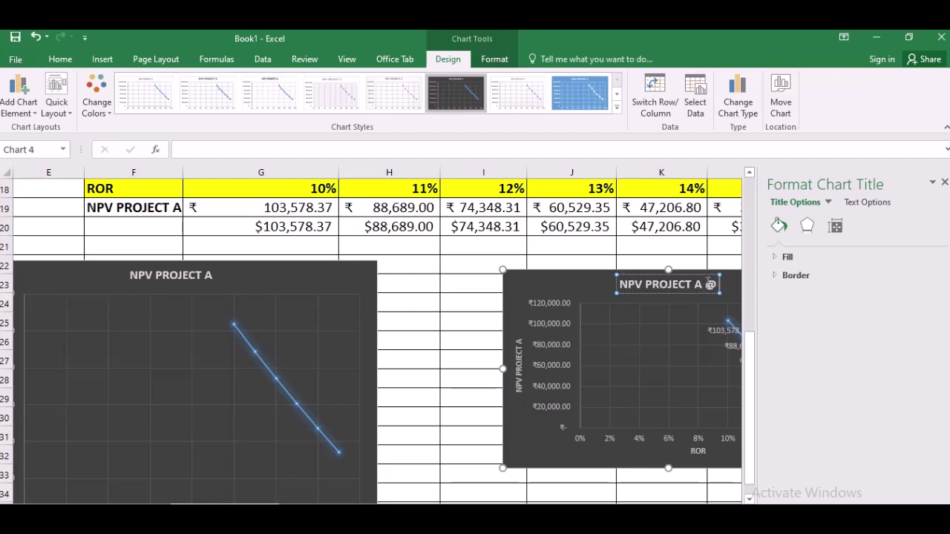
text( DI)
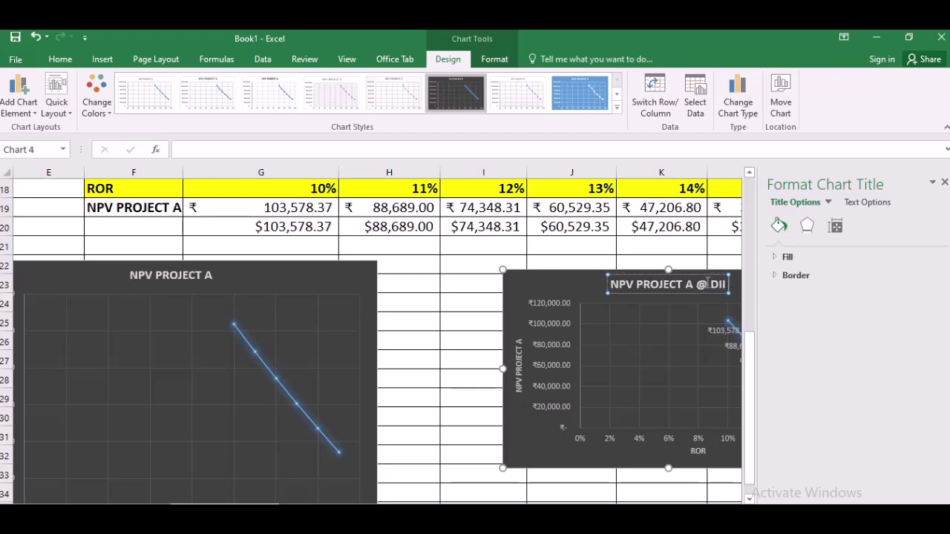
key(BackSpace)
key(BackSpace)
text(IFF)
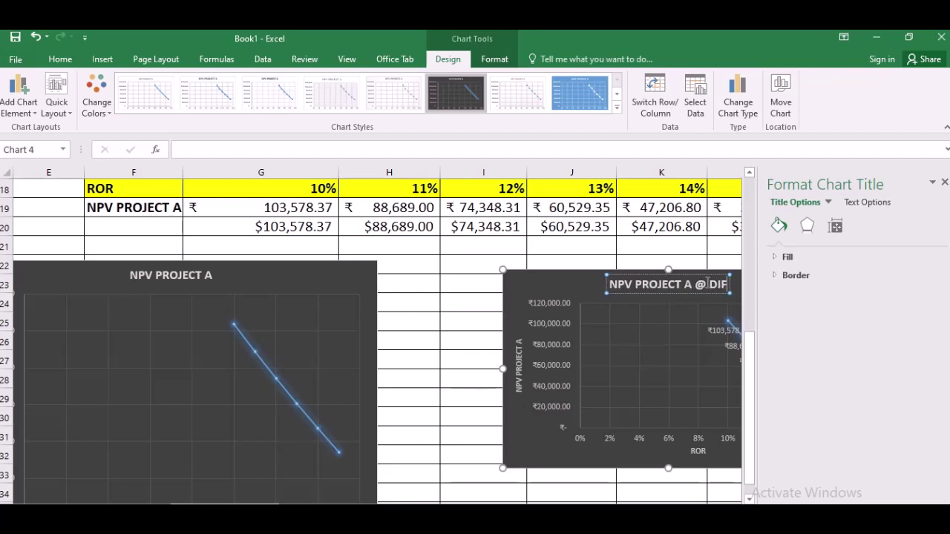
text(ERENT)
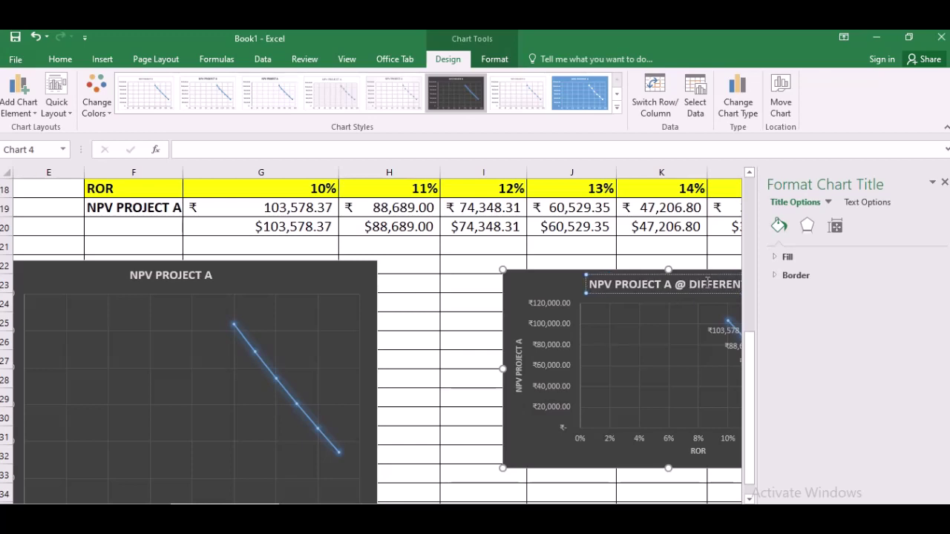
key(BackSpace)
text(r)
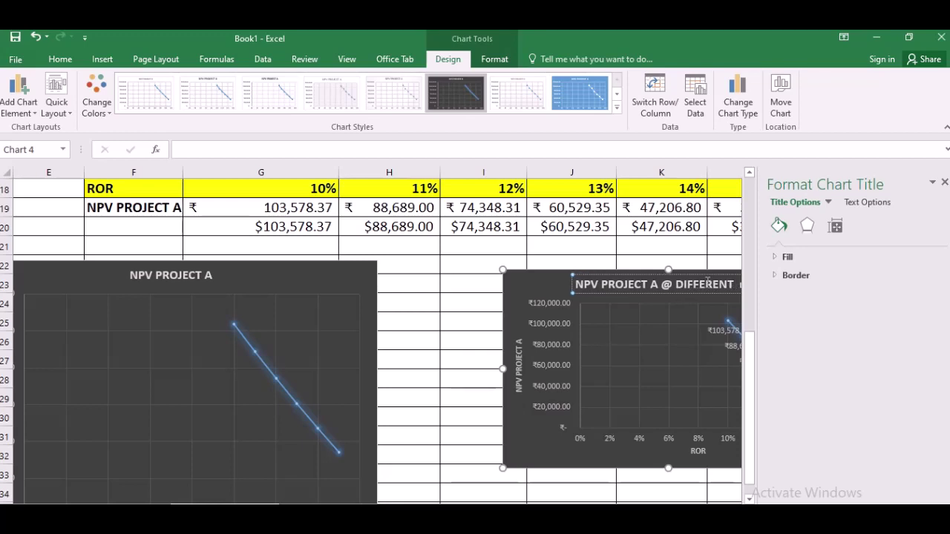
text(ORte)
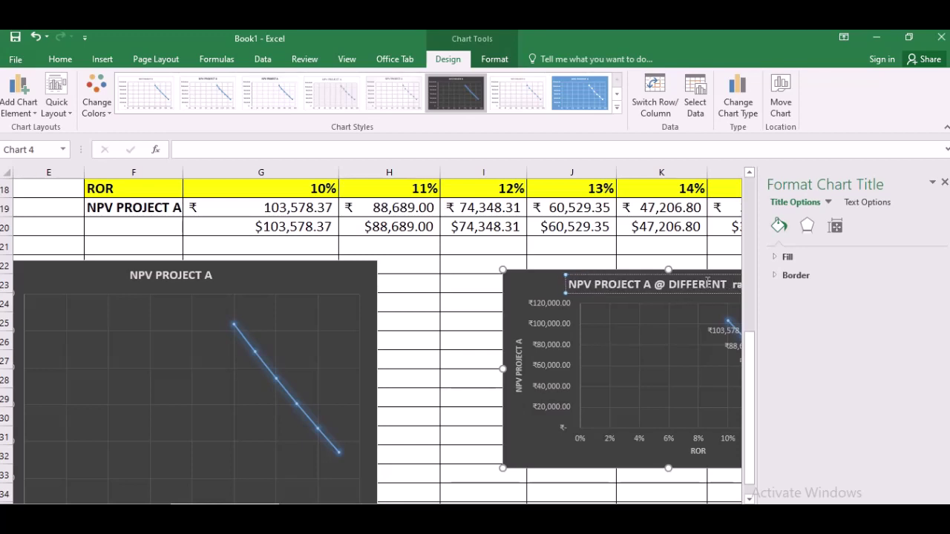
text( of return)
key(Return)
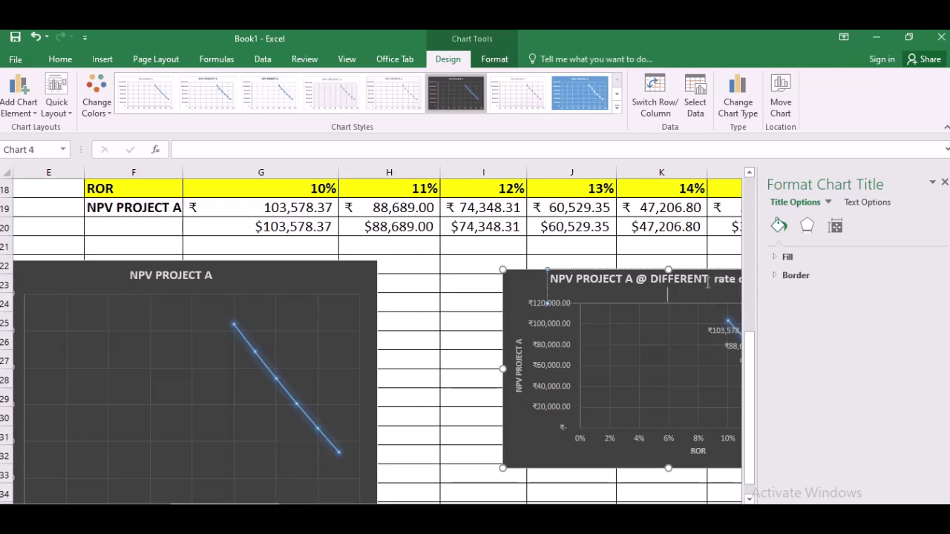
click(945, 183)
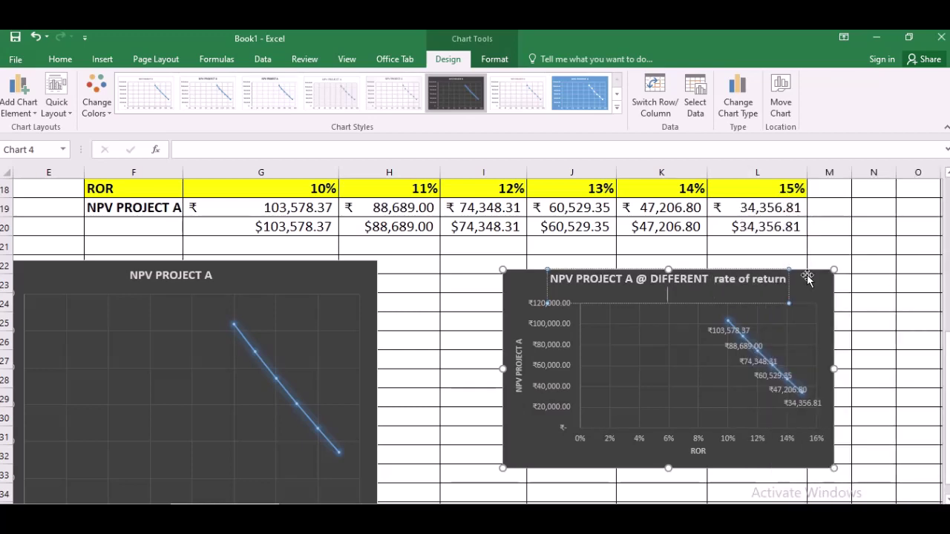
click(823, 295)
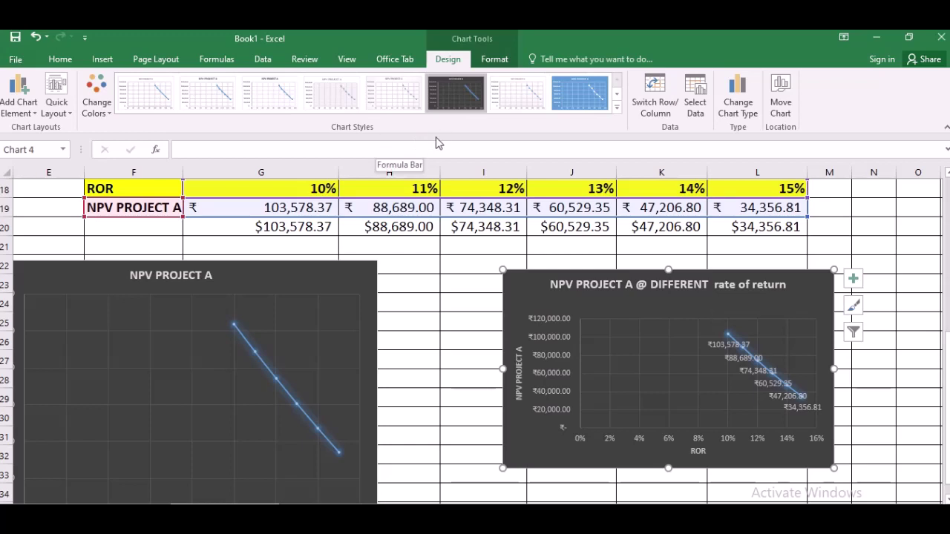
click(500, 65)
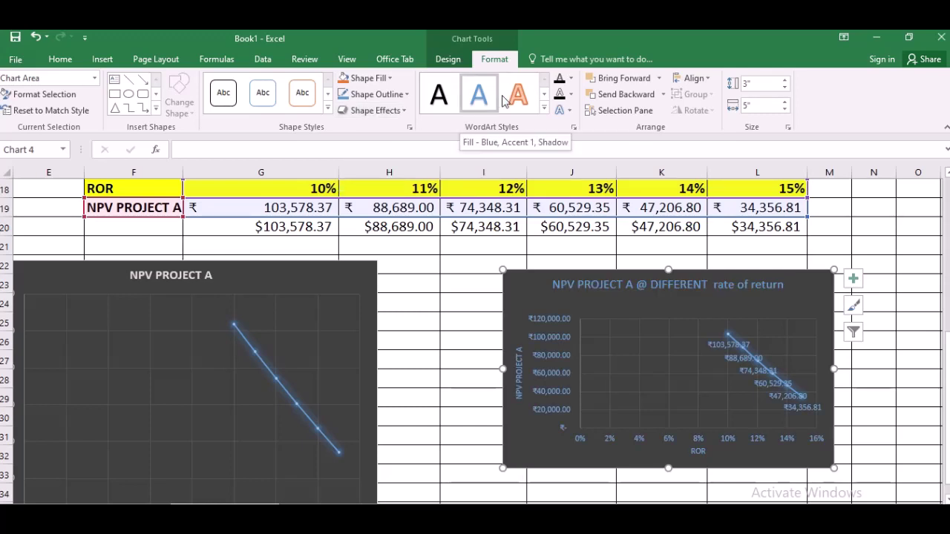
click(544, 108)
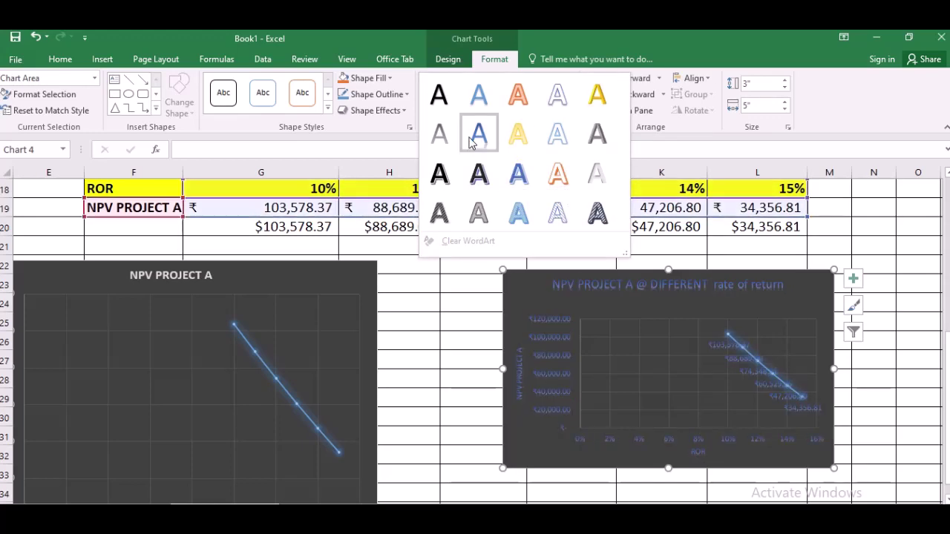
click(920, 302)
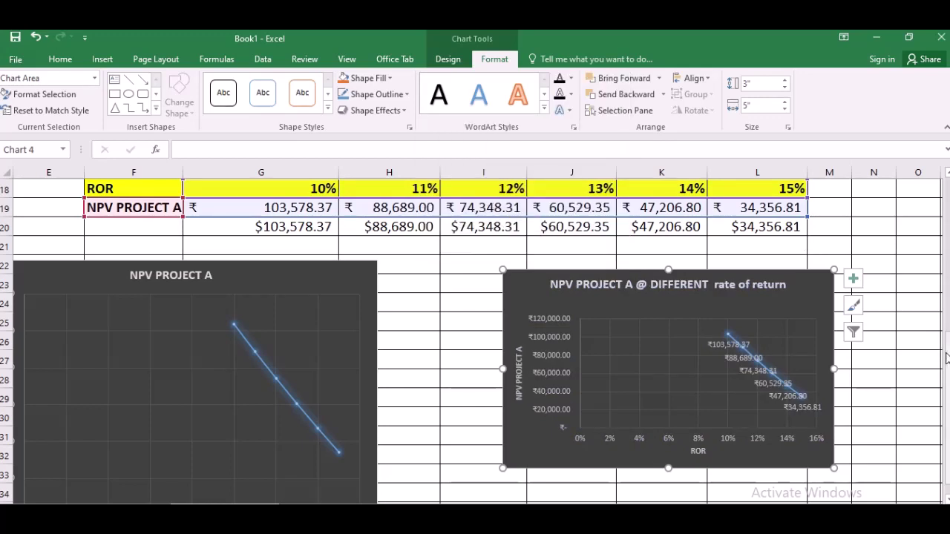